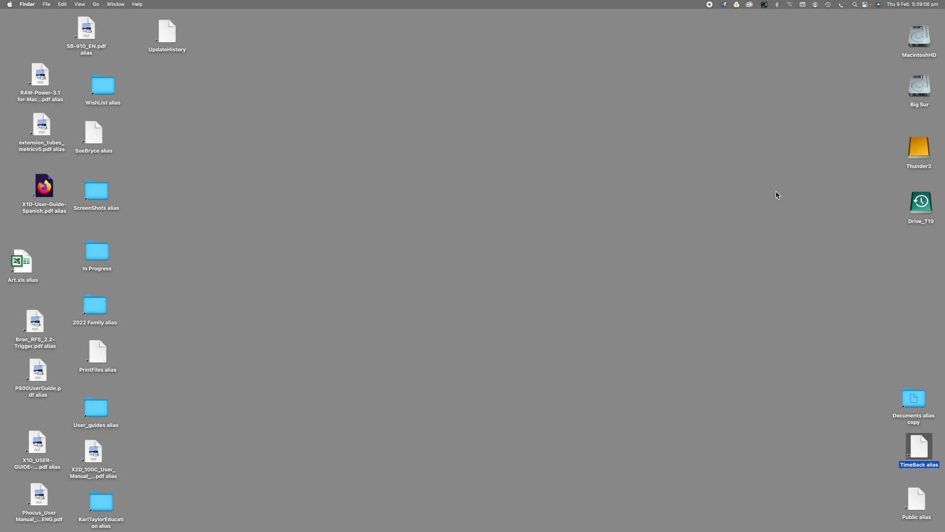
- Open the Thunder3 drive from the desktop in a Finder window
double_click(919, 148)
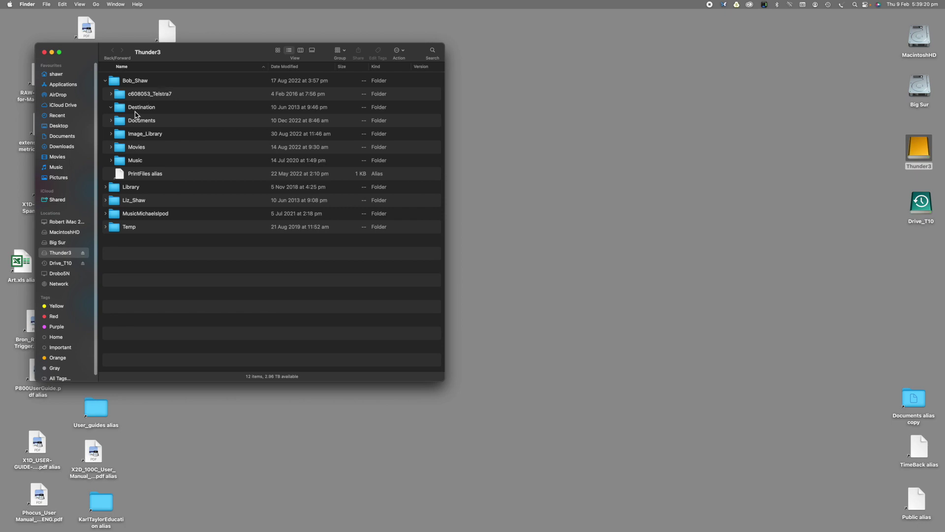
- Go through Image_Library > Originals on Thunder3 and open the 2023 folder
double_click(122, 137)
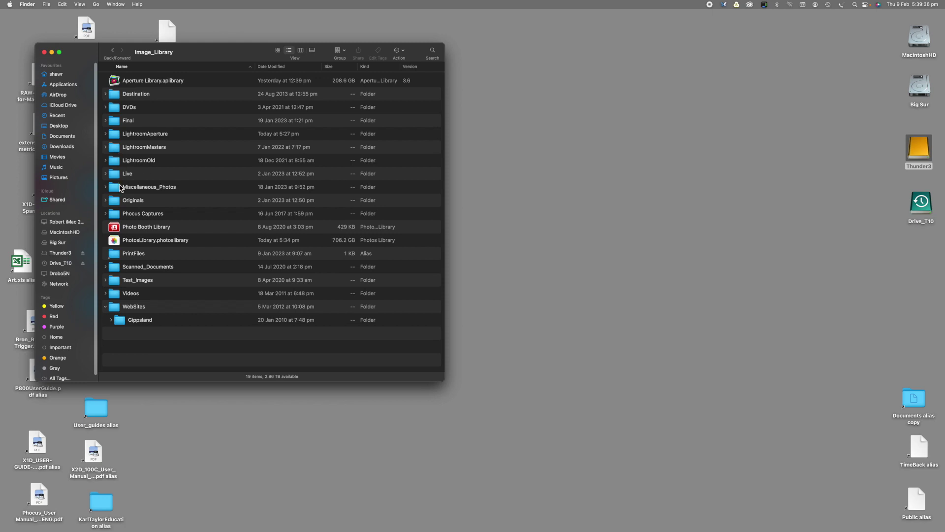
double_click(116, 200)
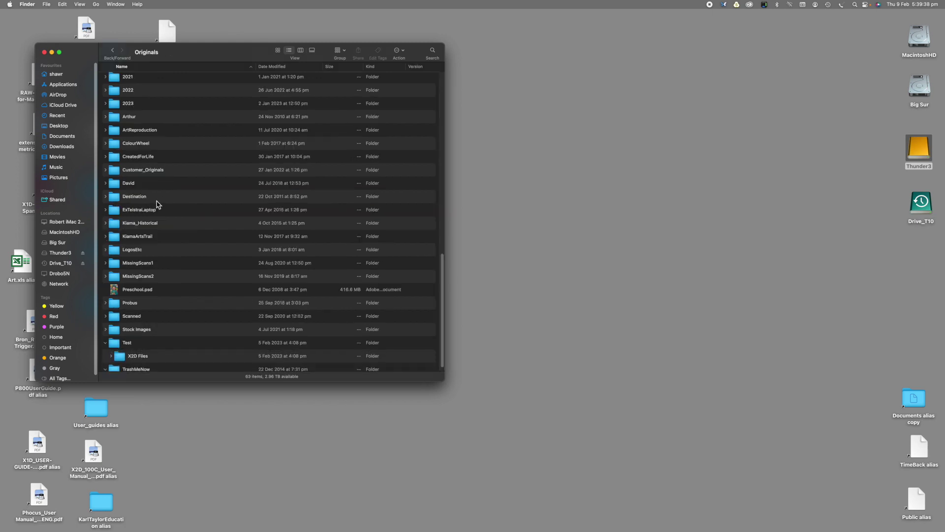
scroll(165, 192, "up", 10)
scroll(165, 192, "up", 10)
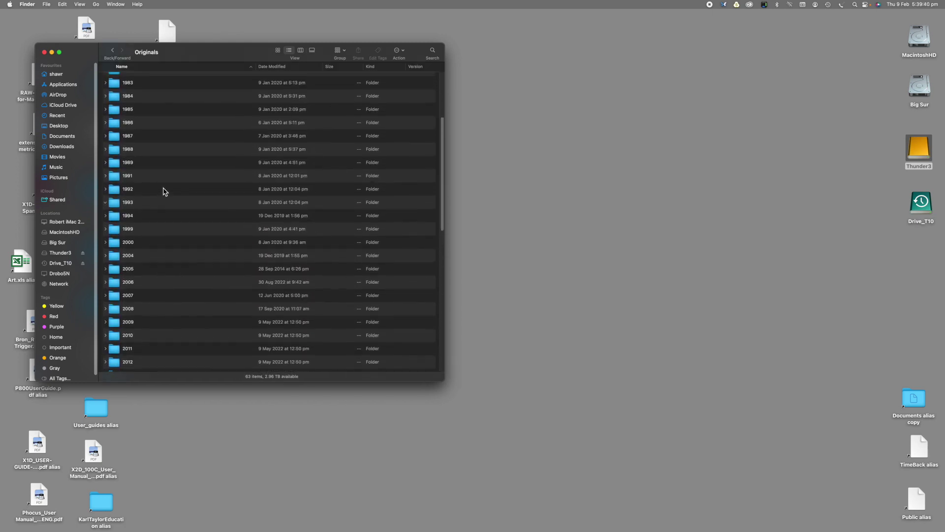
scroll(164, 192, "down", 3)
scroll(165, 192, "down", 10)
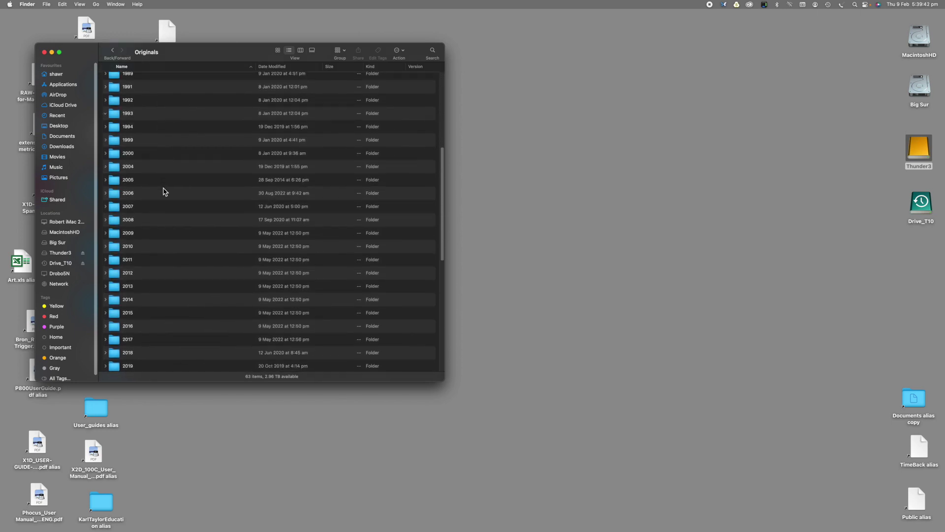
scroll(165, 192, "down", 1)
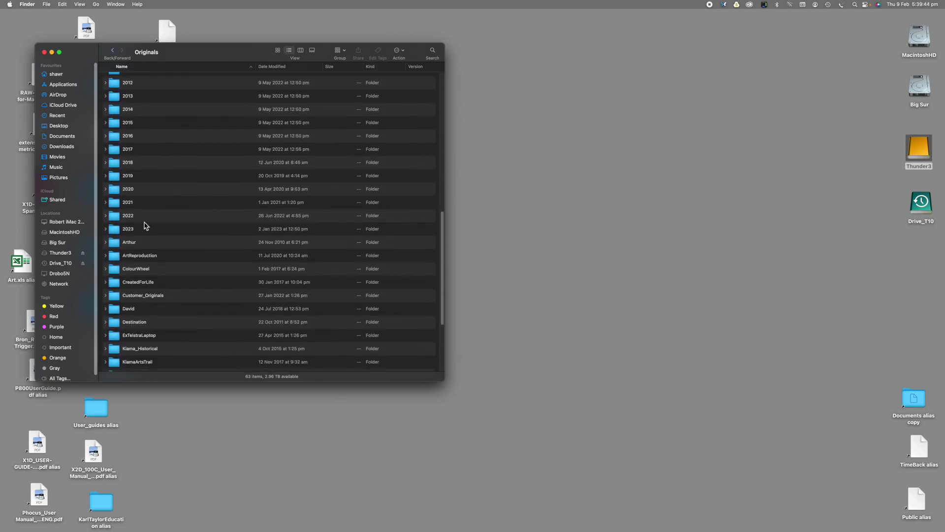
left_click(117, 231)
double_click(116, 231)
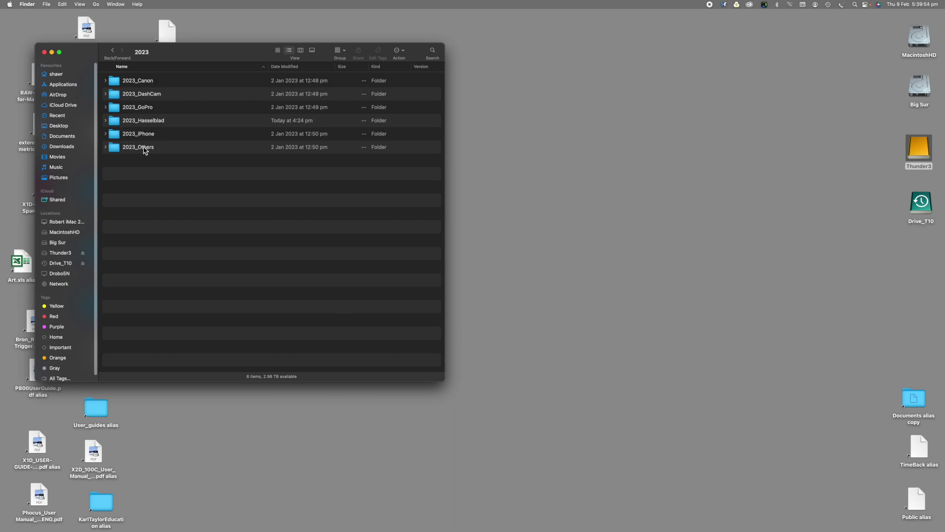
- Back in Originals, browse 2022's camera subfolders, expanding then collapsing 2022_Hasselblad
left_click(105, 121)
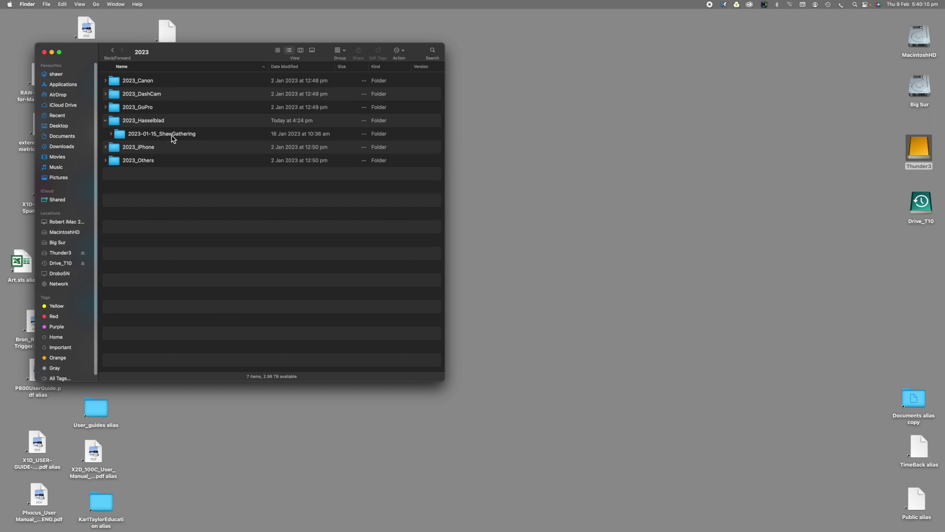
left_click(113, 50)
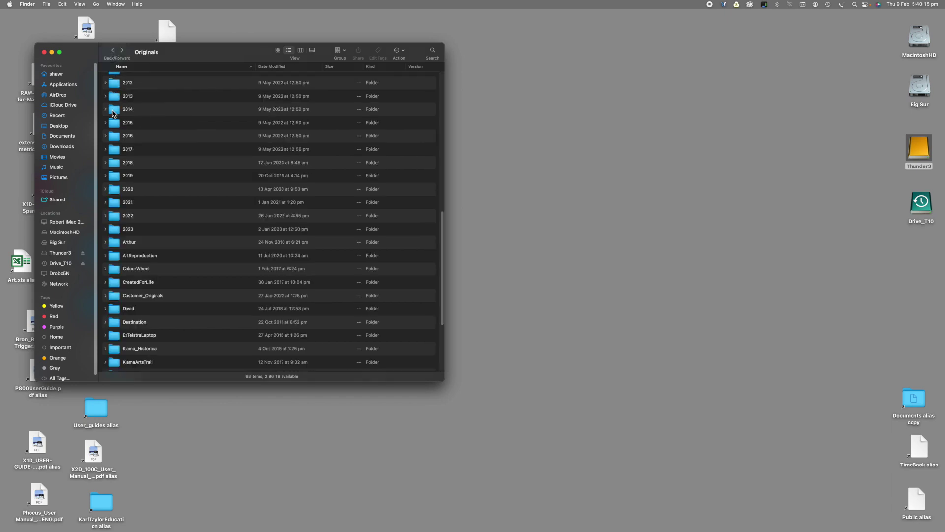
left_click(106, 216)
left_click(112, 269)
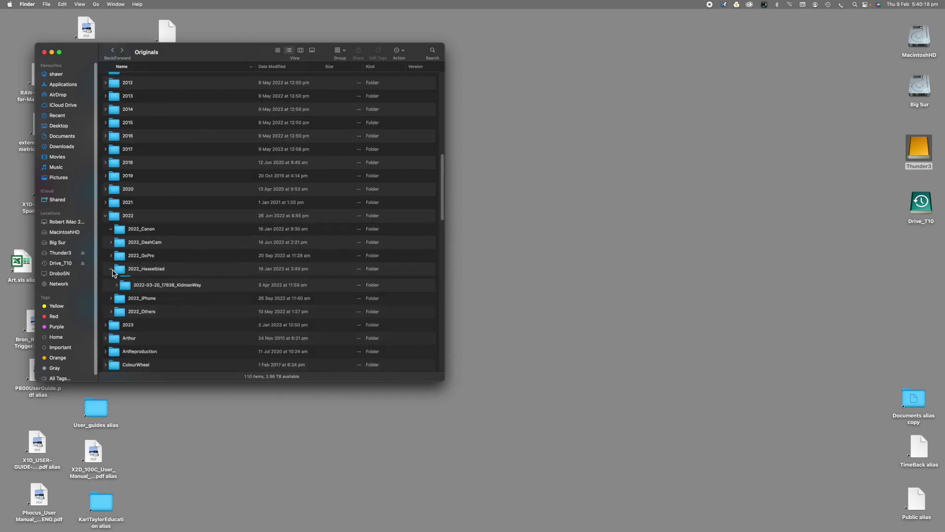
scroll(142, 273, "down", 6)
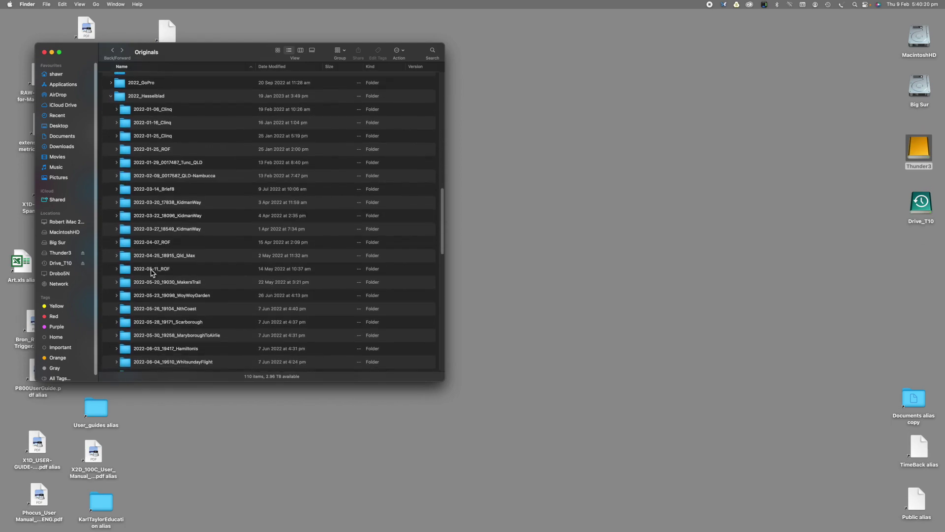
scroll(151, 273, "down", 10)
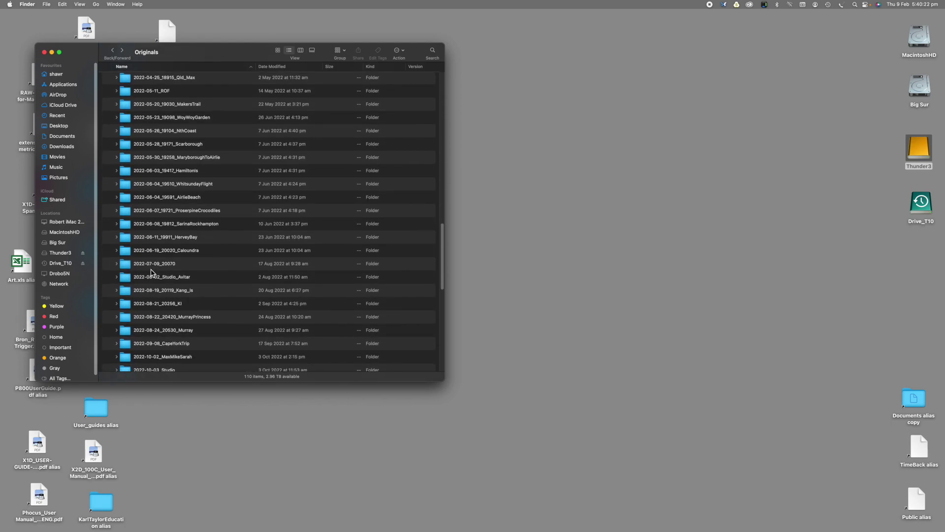
scroll(151, 273, "down", 7)
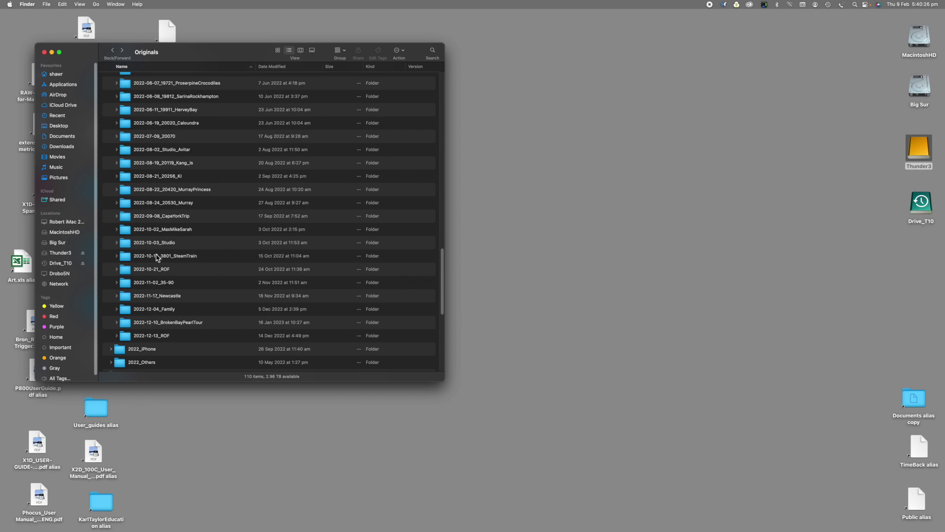
scroll(156, 257, "up", 15)
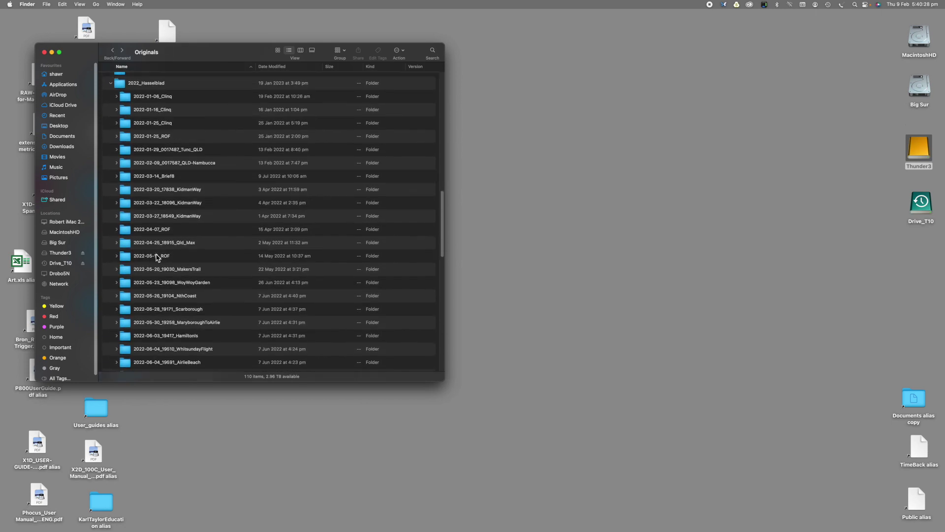
scroll(157, 257, "up", 2)
left_click(111, 128)
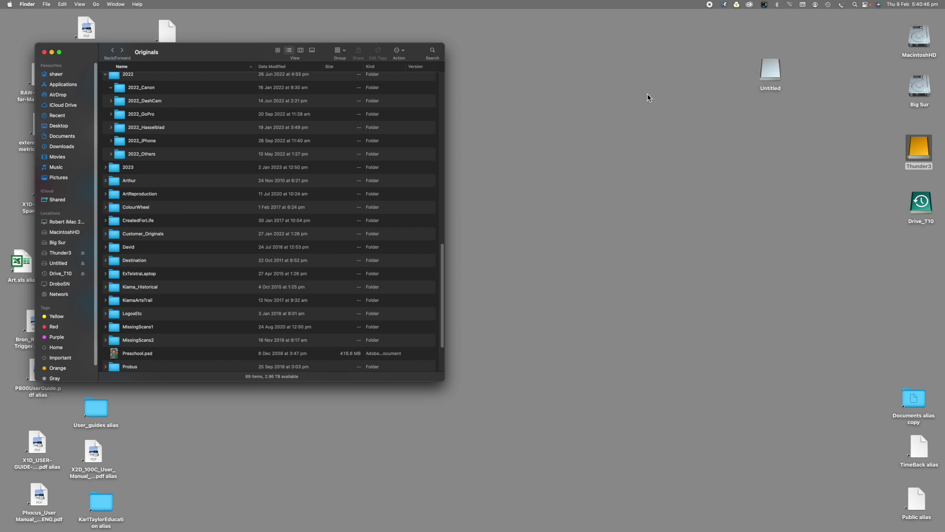
- Open the Untitled memory card in a larger window beside the Originals window
double_click(771, 71)
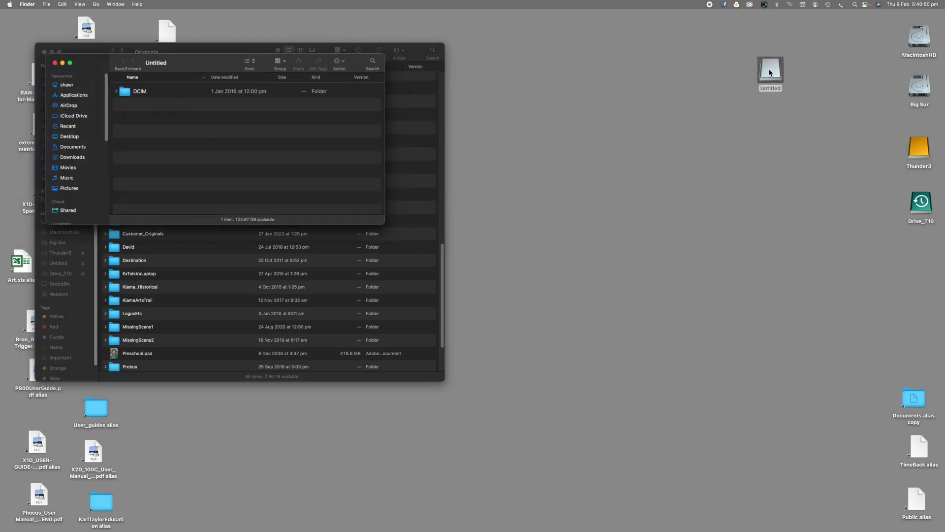
left_click_drag(213, 59, 687, 51)
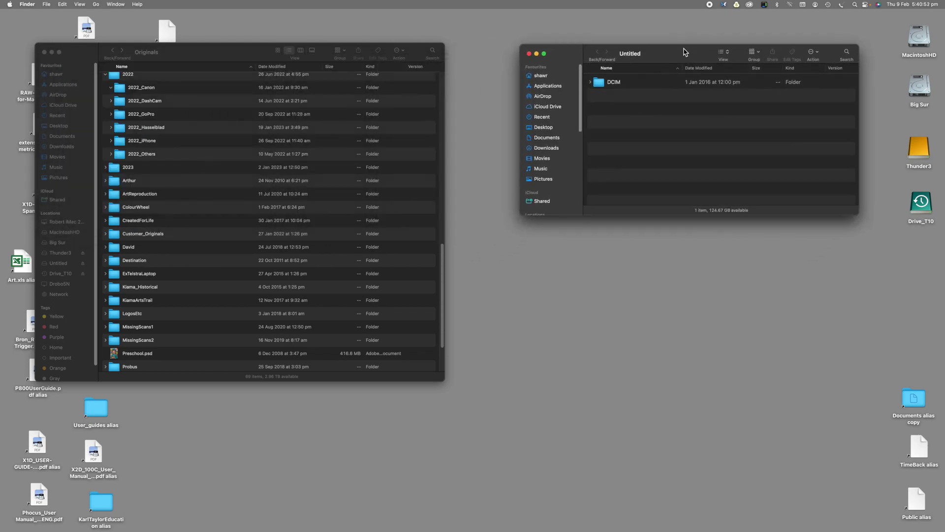
left_click_drag(860, 215, 860, 401)
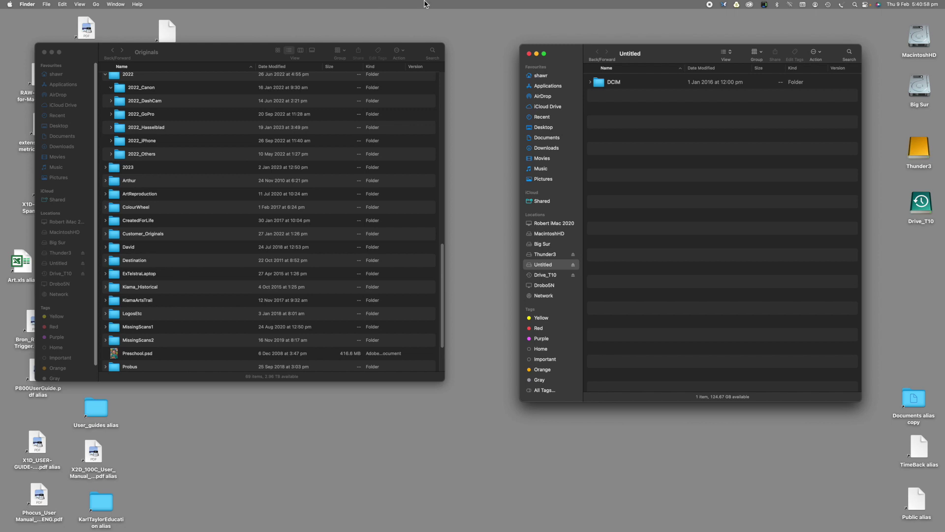
- Expand DCIM and 169HASBL on the card to list its 3FR raws and JPEGs
left_click(591, 83)
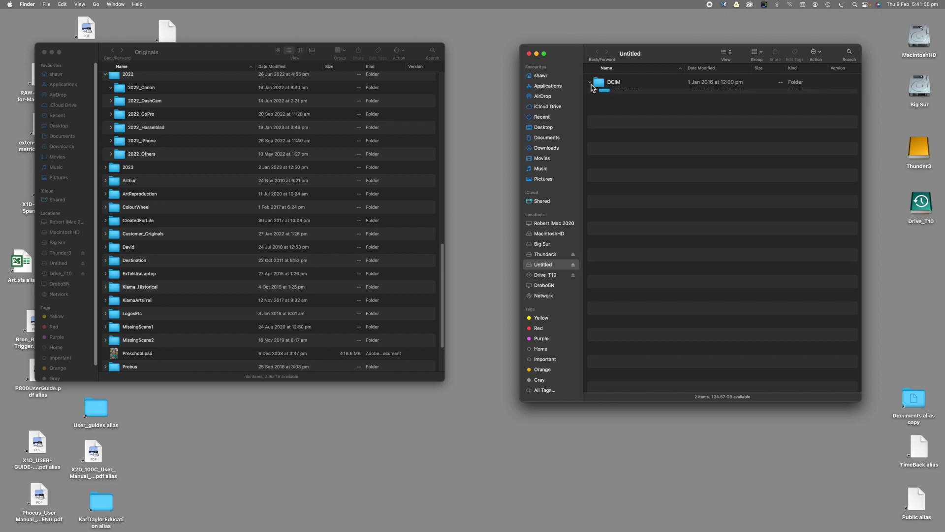
left_click(597, 96)
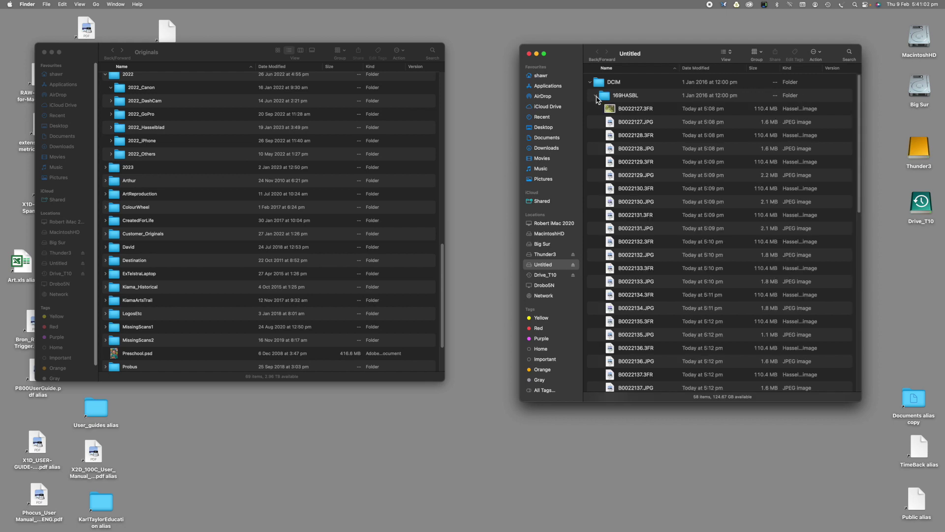
scroll(648, 176, "down", 10)
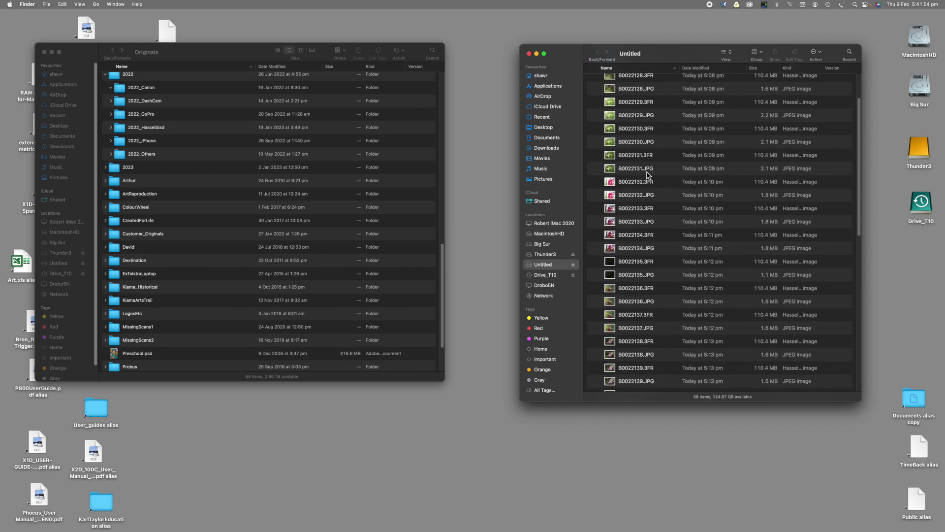
scroll(648, 176, "up", 10)
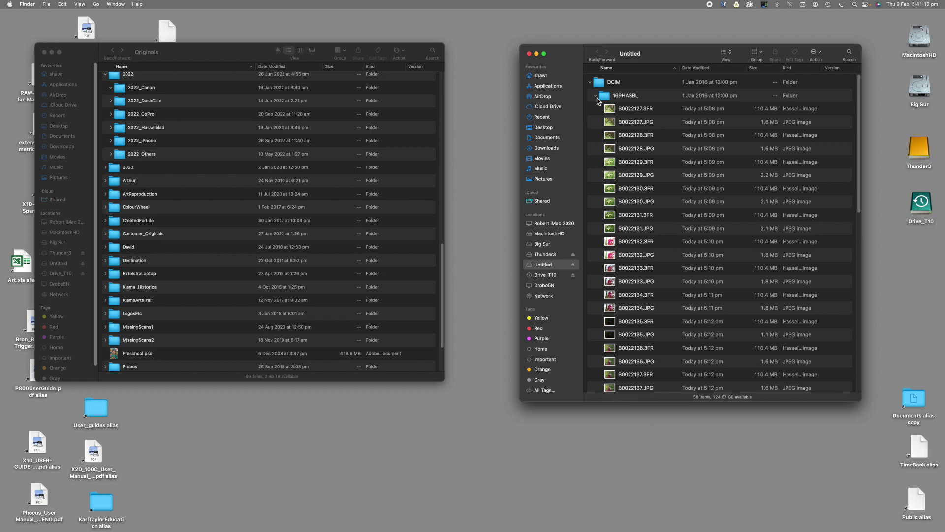
left_click(596, 96)
left_click(596, 96)
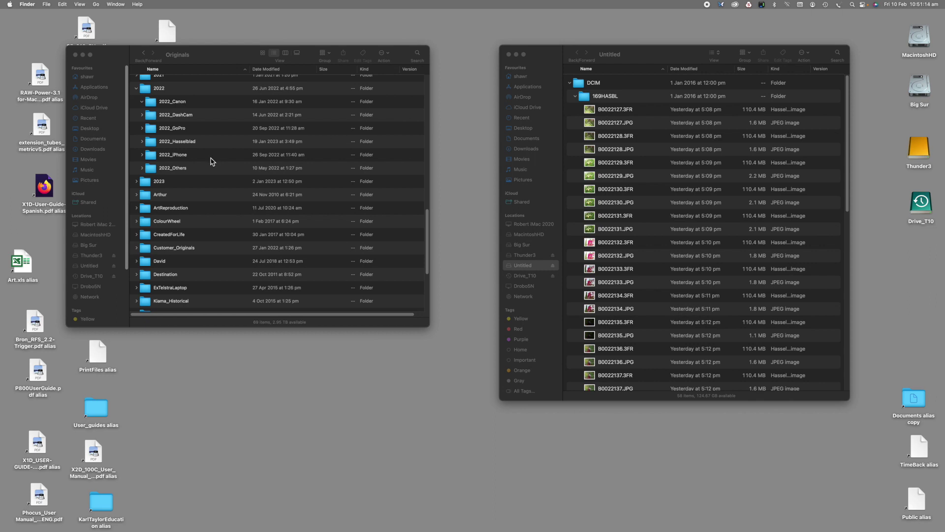
left_click(137, 182)
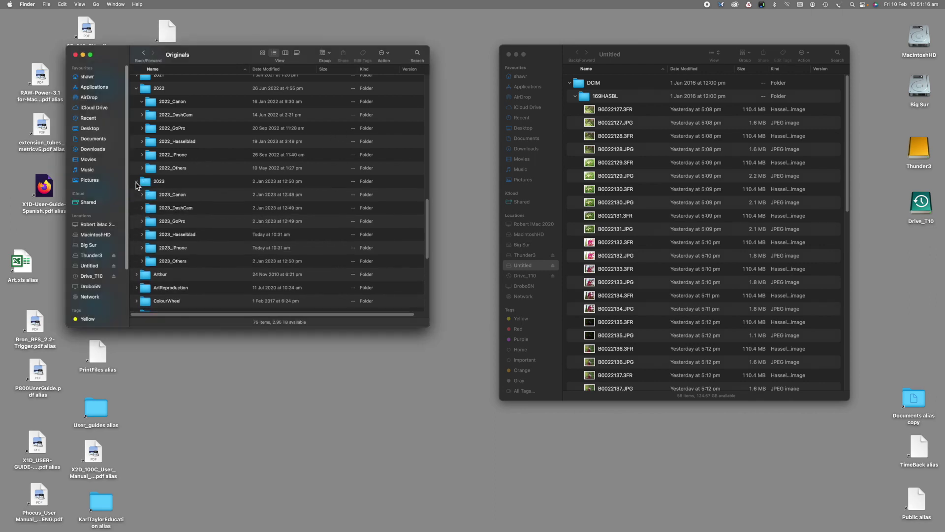
- Create a new folder named 2023-02-09_22137 inside 2023_Hasselblad
double_click(153, 239)
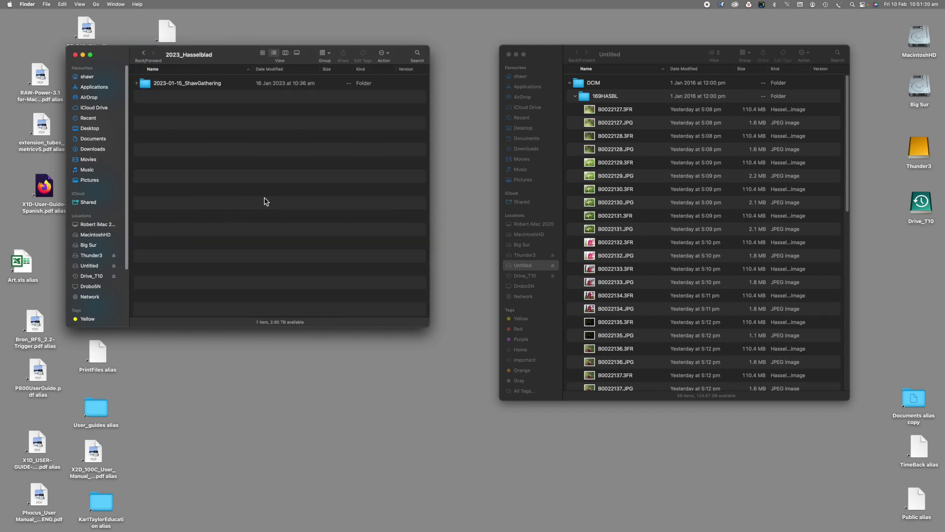
left_click(47, 4)
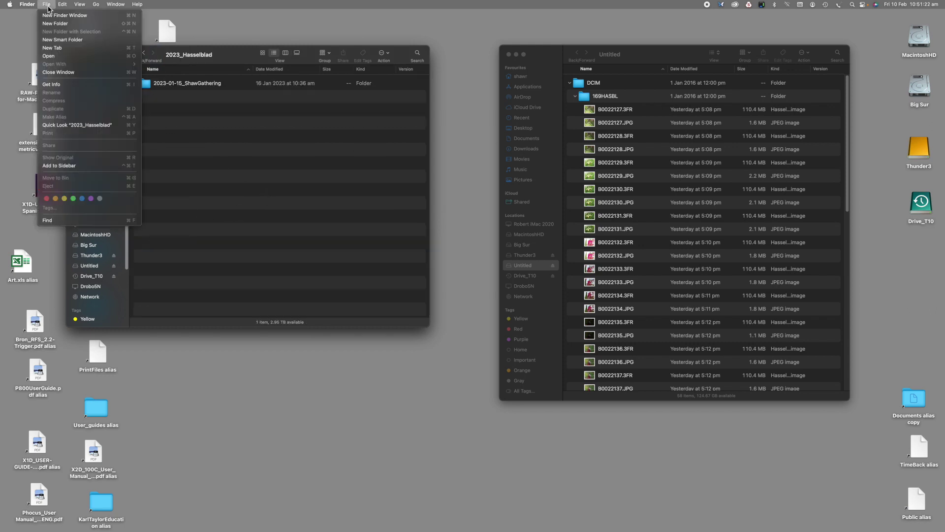
left_click(57, 26)
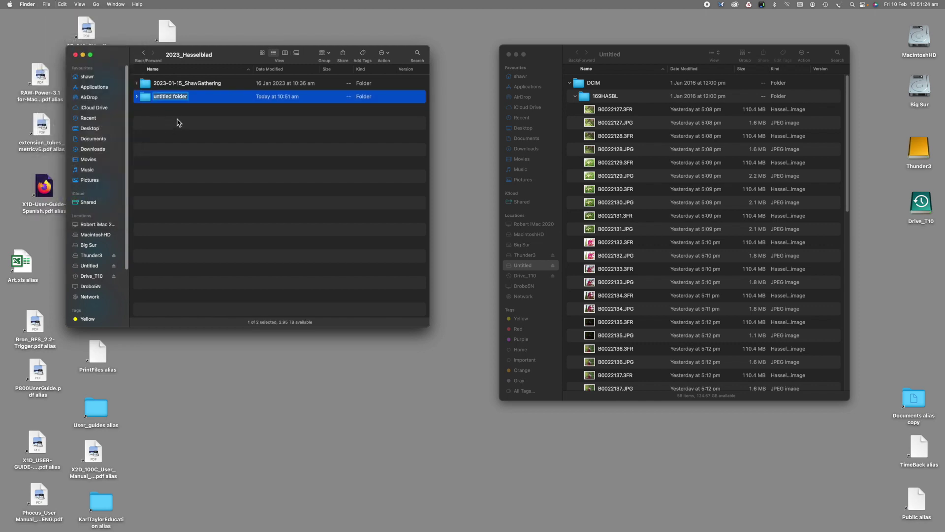
type("2023")
type("-0")
type("9")
type("09")
type("22137")
key("Return")
mouse_move(444, 515)
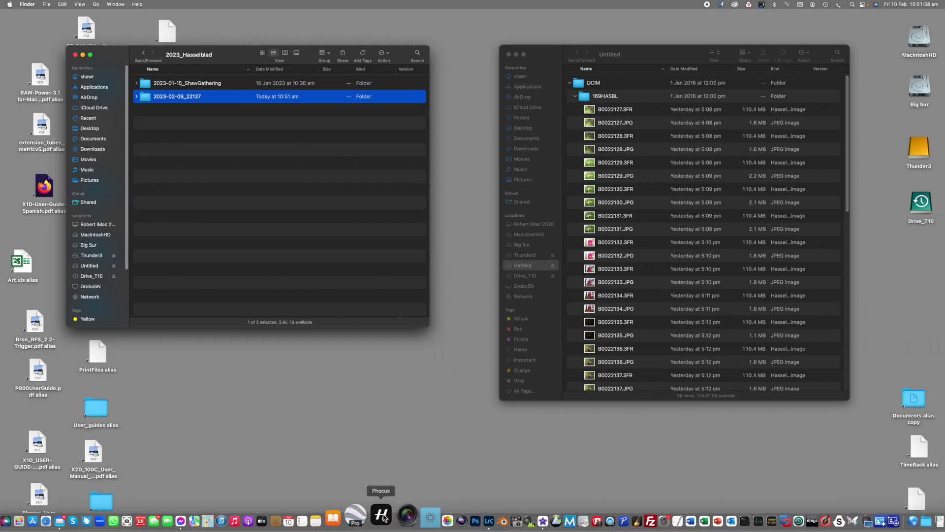
- Launch Phocus and show the Untitled card's 169HASBL images
left_click(382, 515)
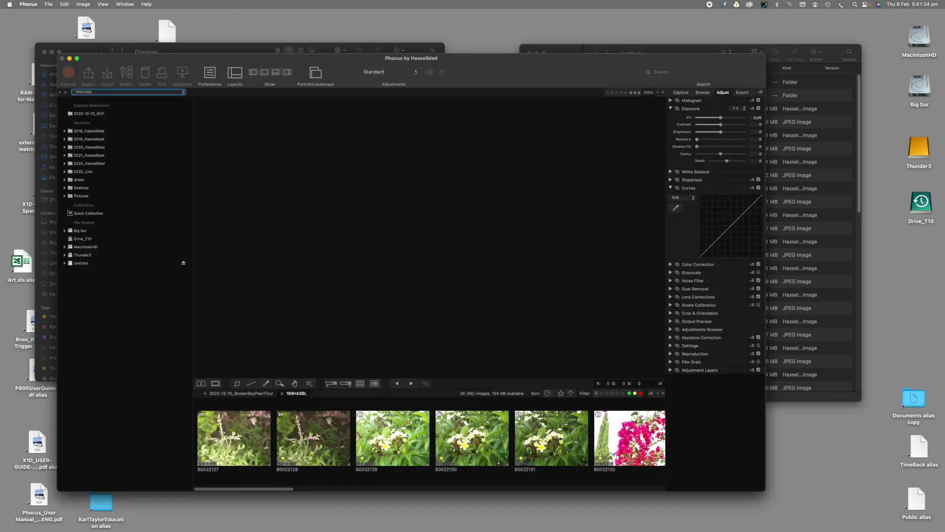
left_click(64, 263)
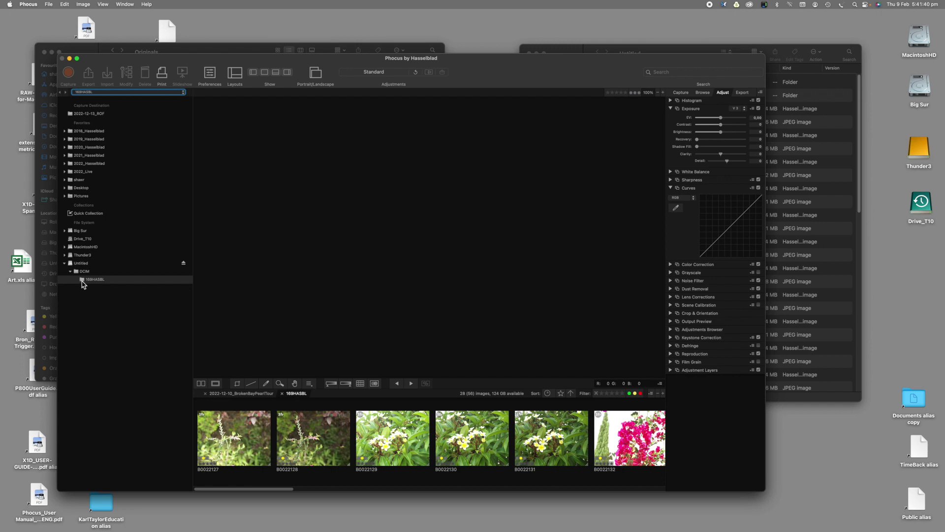
left_click(82, 281)
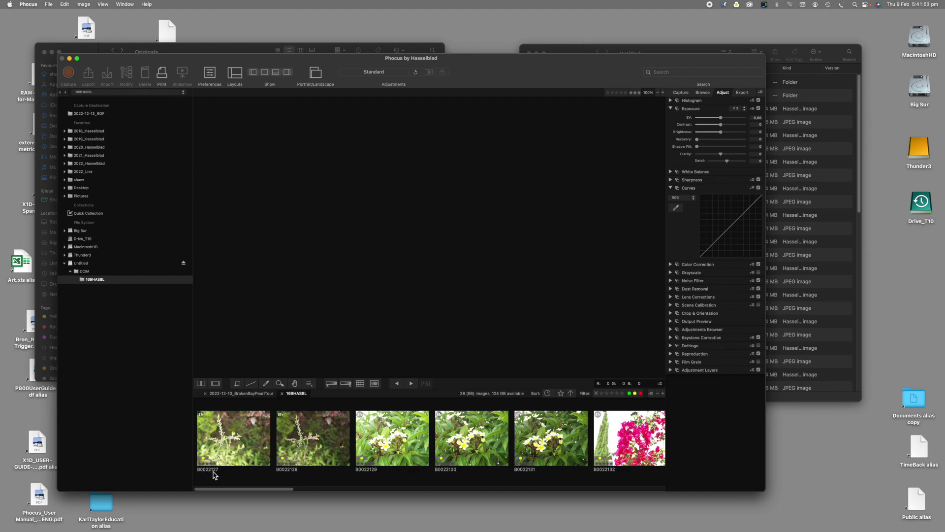
- Scroll the filmstrip back to the earlier flower shots and bring up the thumbnail display options
scroll(278, 463, "right", 15)
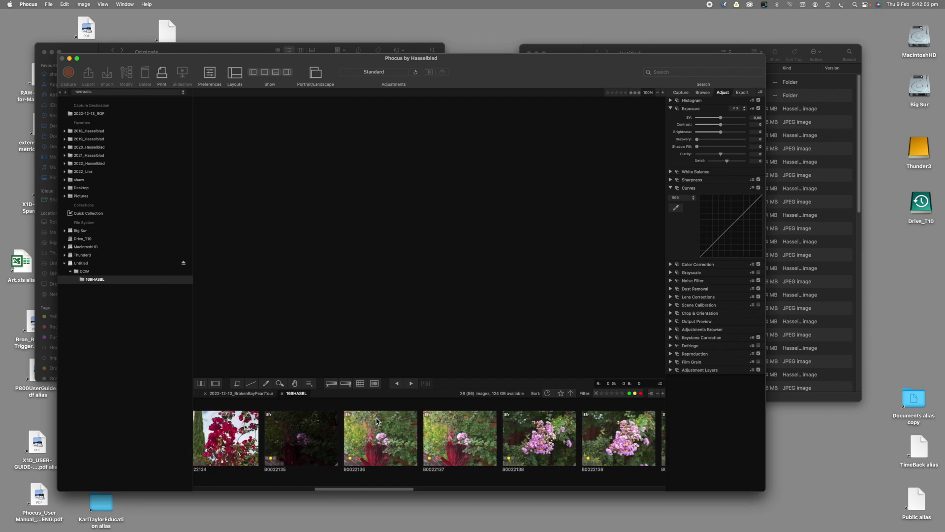
scroll(377, 421, "left", 2)
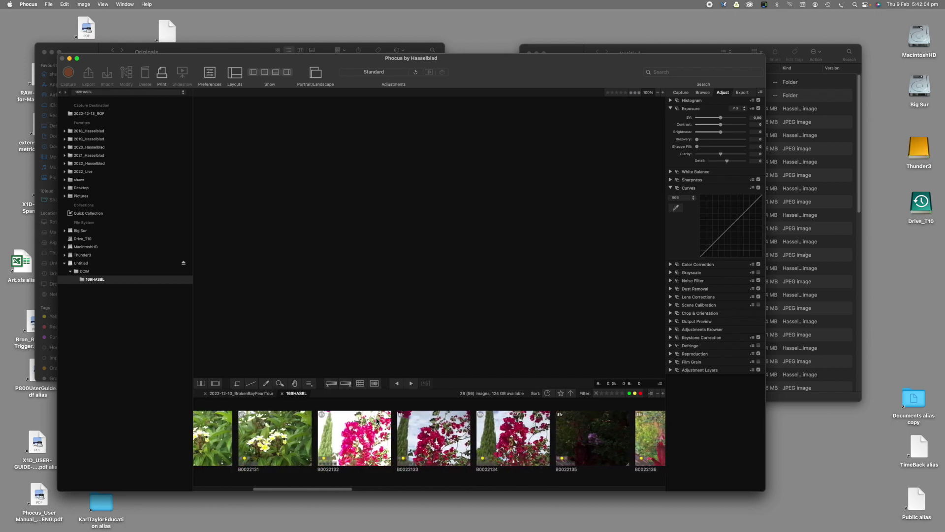
scroll(377, 421, "left", 1)
scroll(377, 421, "left", 2)
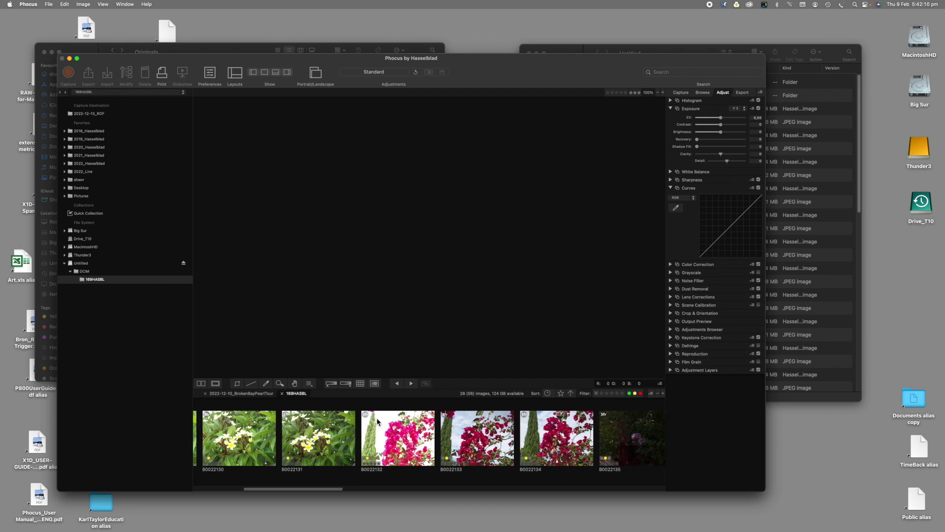
scroll(378, 421, "left", 2)
scroll(386, 421, "left", 4)
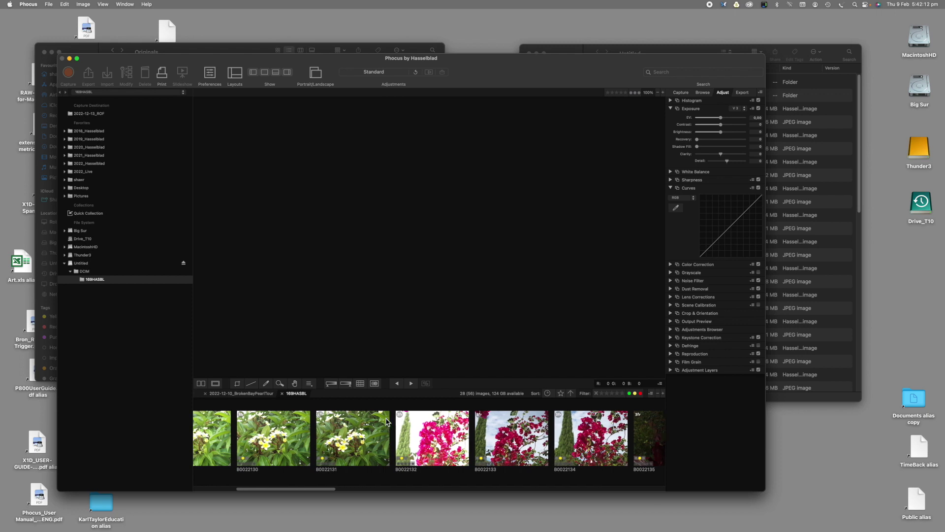
scroll(387, 421, "right", 1)
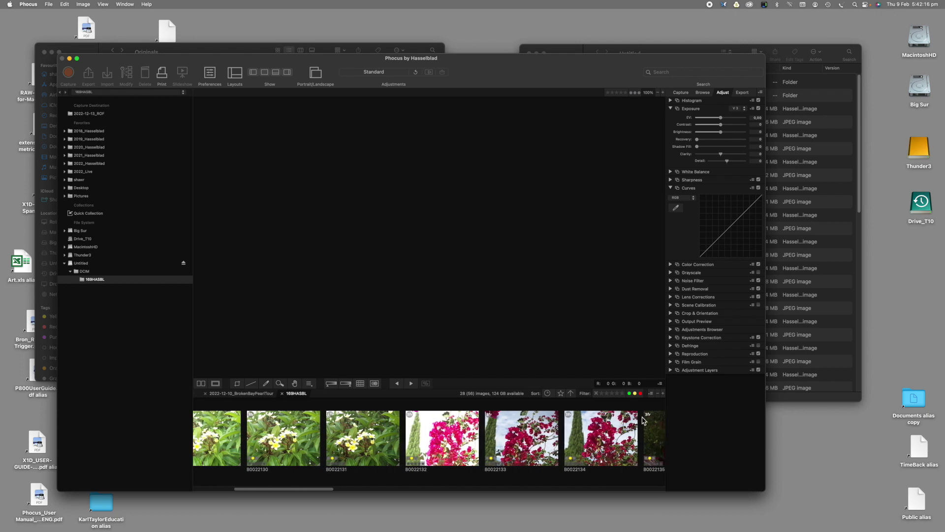
left_click(651, 393)
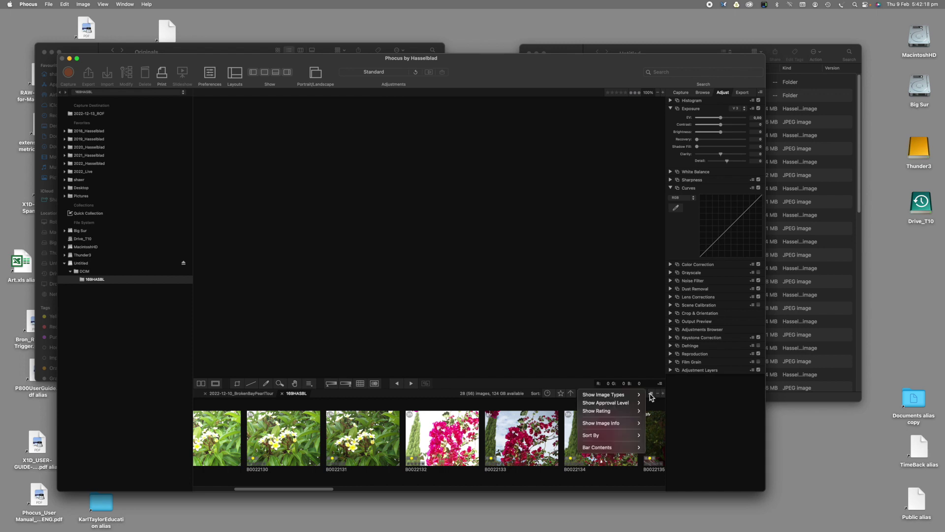
- Dismiss the display options unchanged and scroll the filmstrip back to the first image
mouse_move(618, 396)
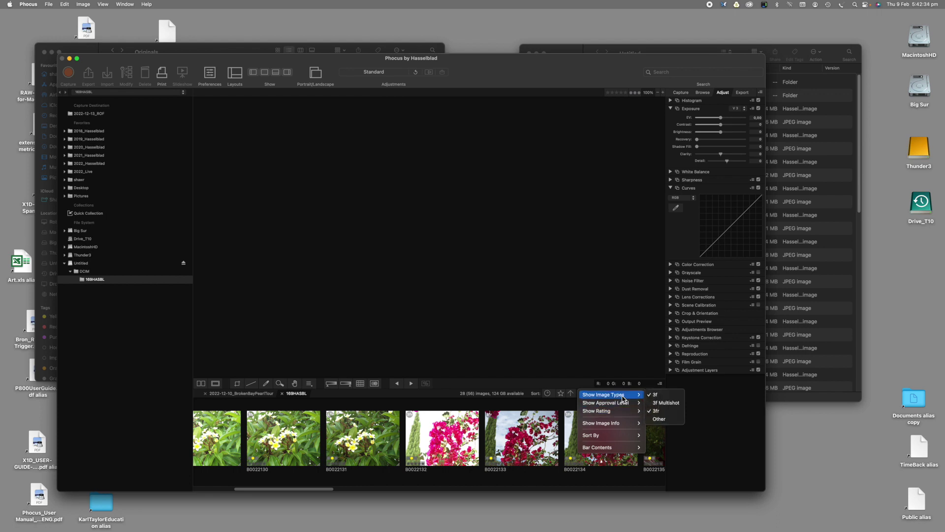
left_click(557, 385)
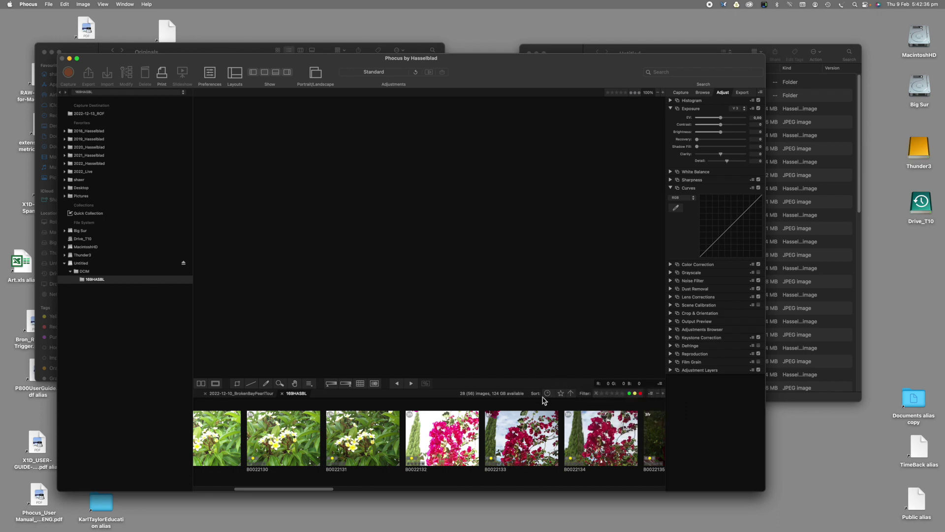
scroll(489, 436, "left", 2)
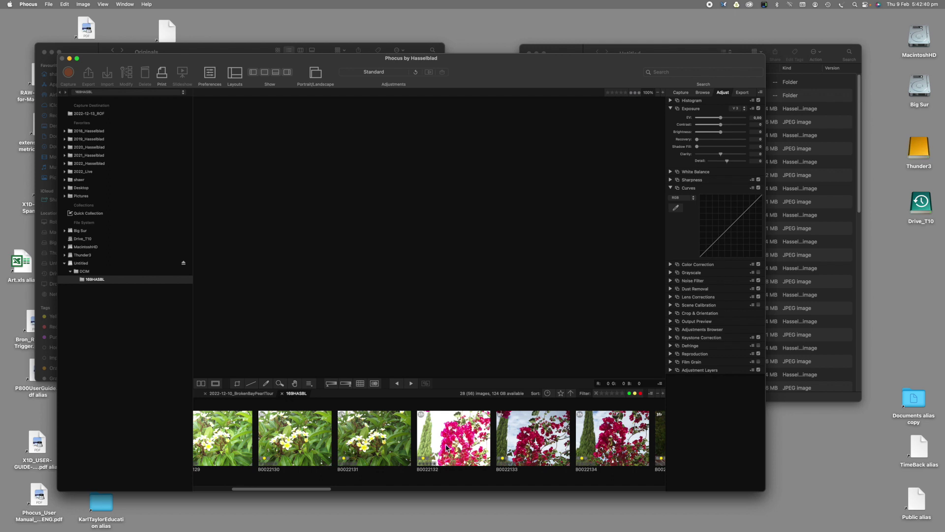
scroll(446, 446, "left", 2)
scroll(446, 446, "left", 3)
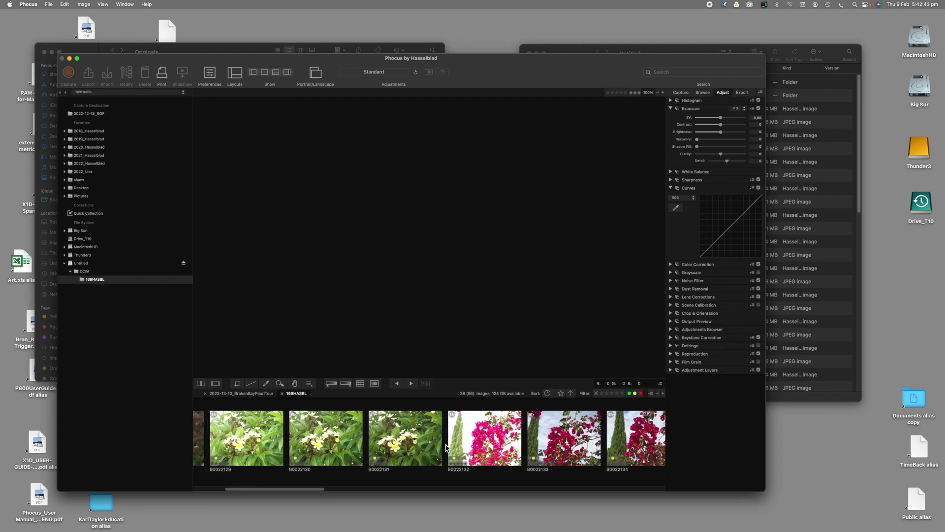
scroll(445, 446, "left", 12)
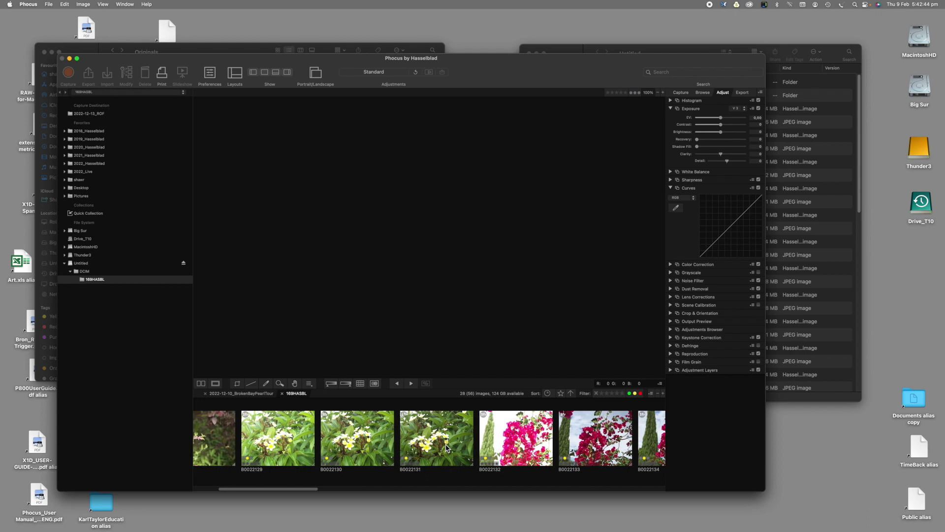
scroll(446, 447, "left", 6)
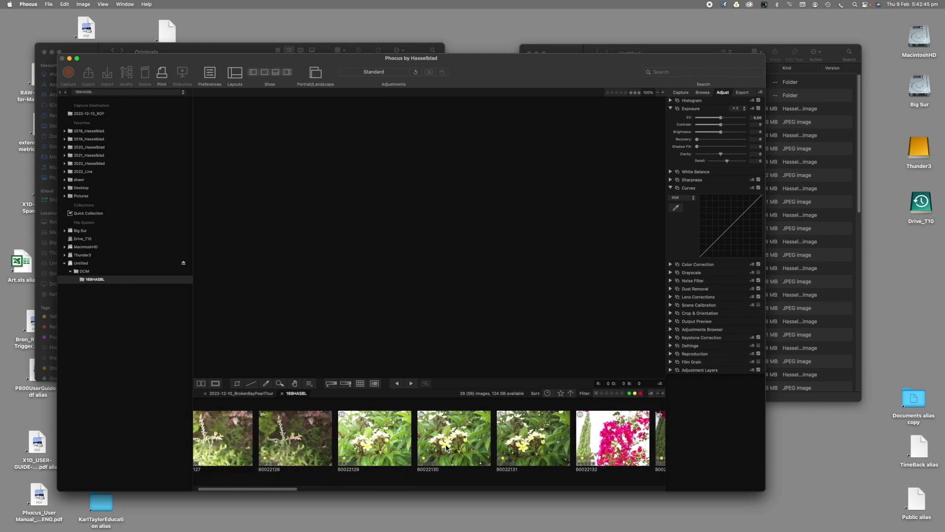
- Select all 28 card images starting from B0022127 and begin importing them
left_click(242, 440)
key("super+a")
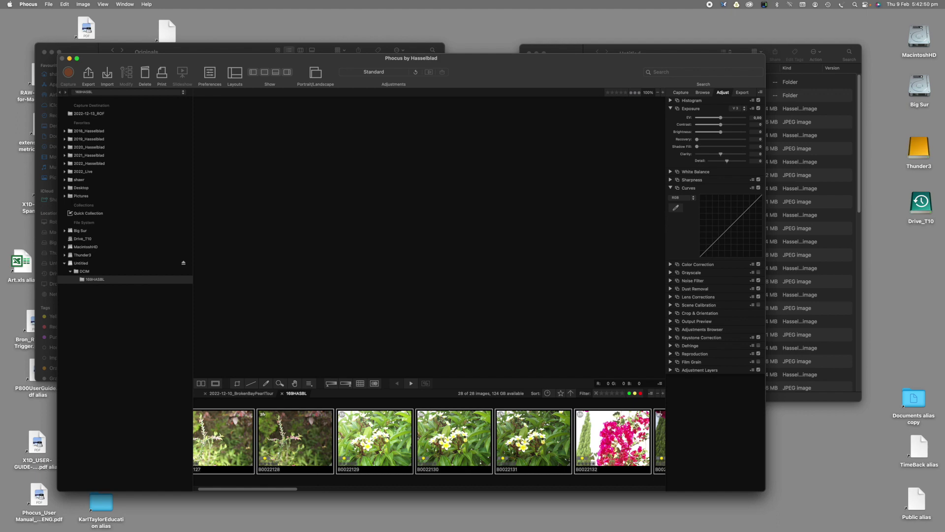
left_click(109, 77)
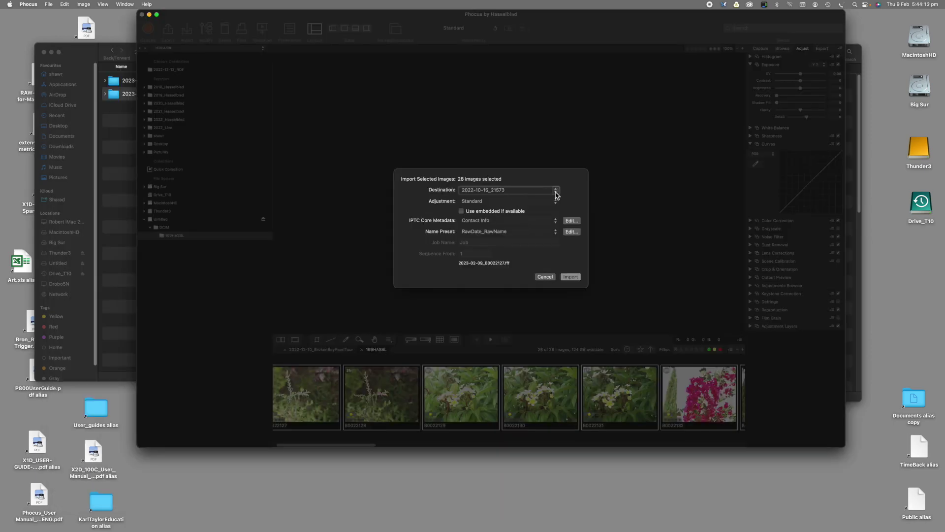
- Switch the import destination to a custom folder
left_click(556, 191)
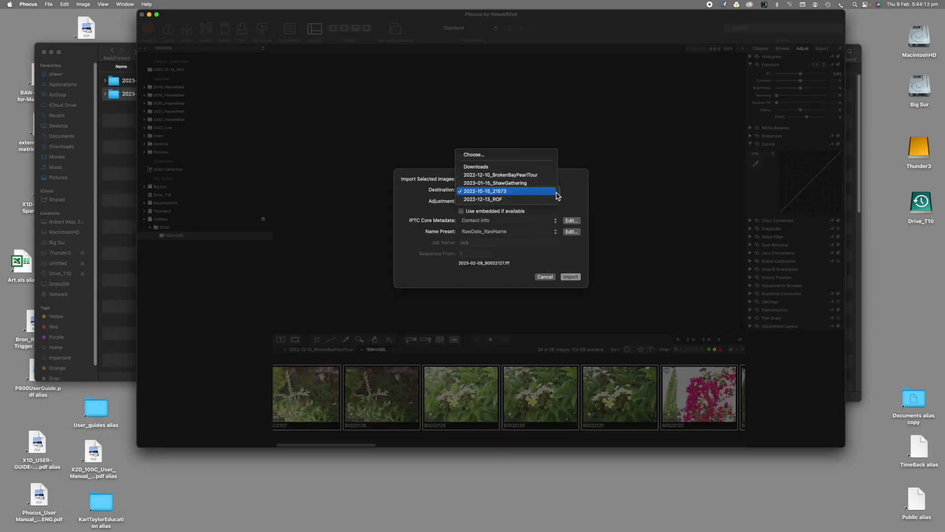
left_click(505, 155)
left_click(527, 190)
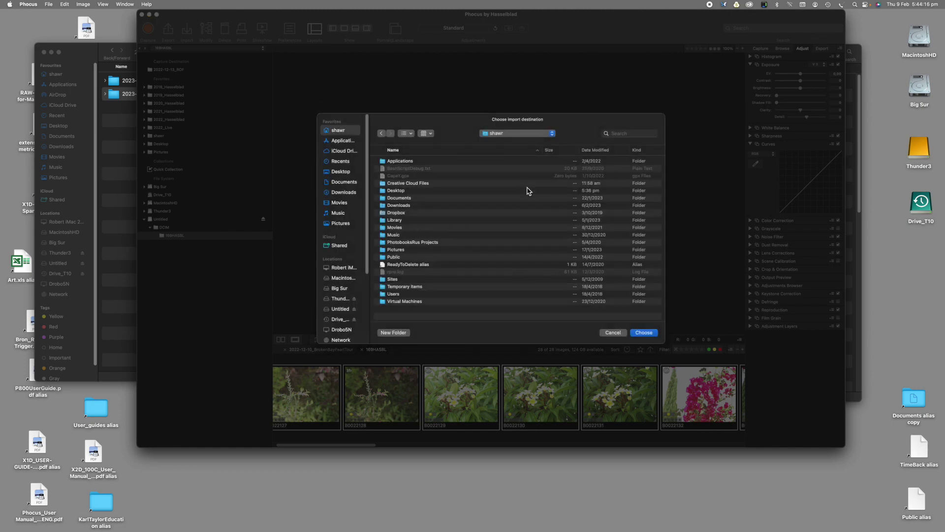
- Browse Thunder3 > Image_Library > Originals > 2023 > 2023_Hasselblad and select 2023-02-09_22127
left_click(328, 298)
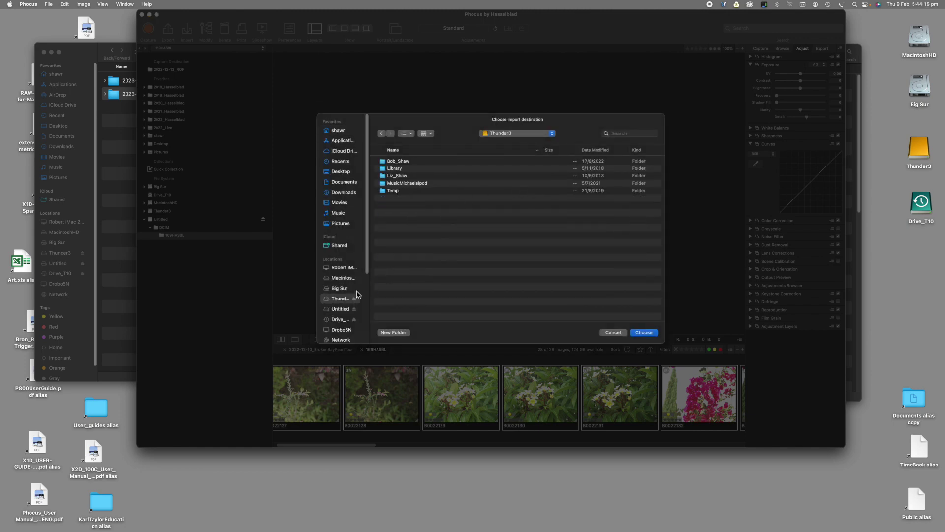
double_click(389, 161)
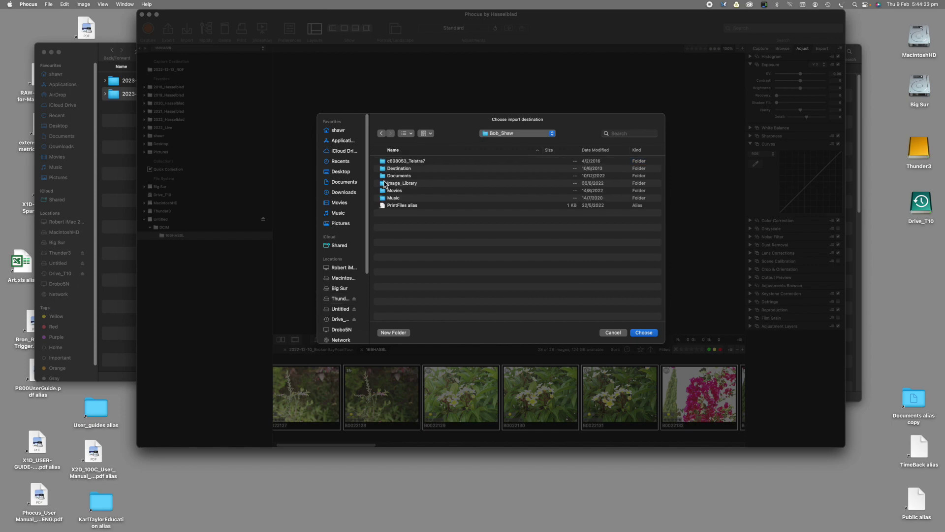
double_click(384, 183)
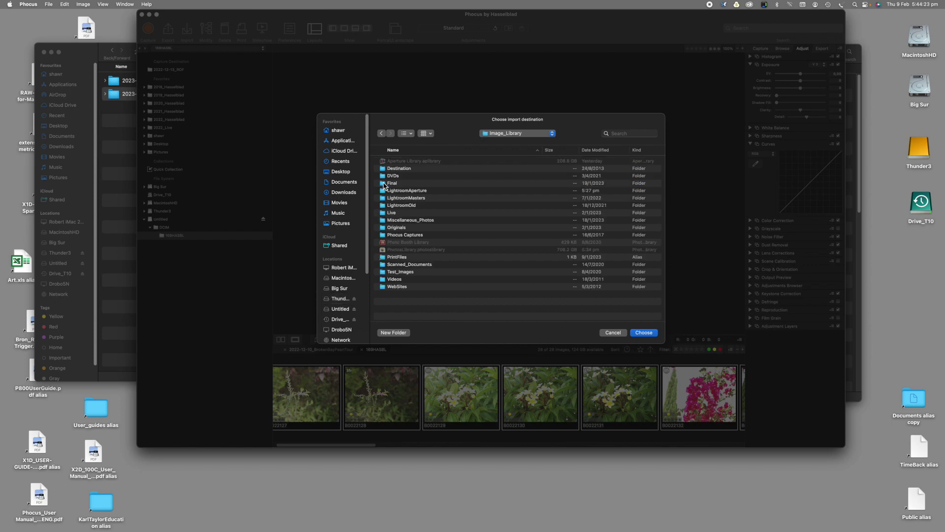
left_click(385, 228)
double_click(385, 228)
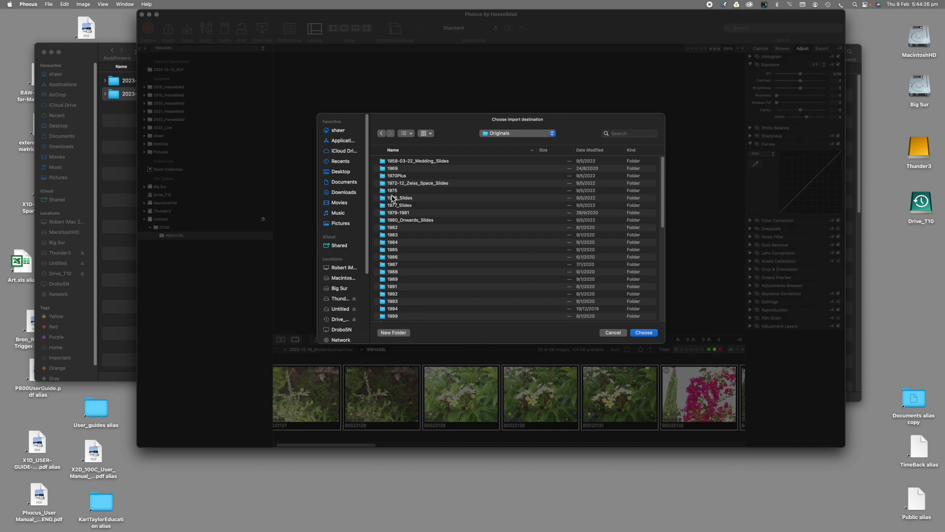
scroll(396, 260, "down", 3)
scroll(397, 260, "down", 7)
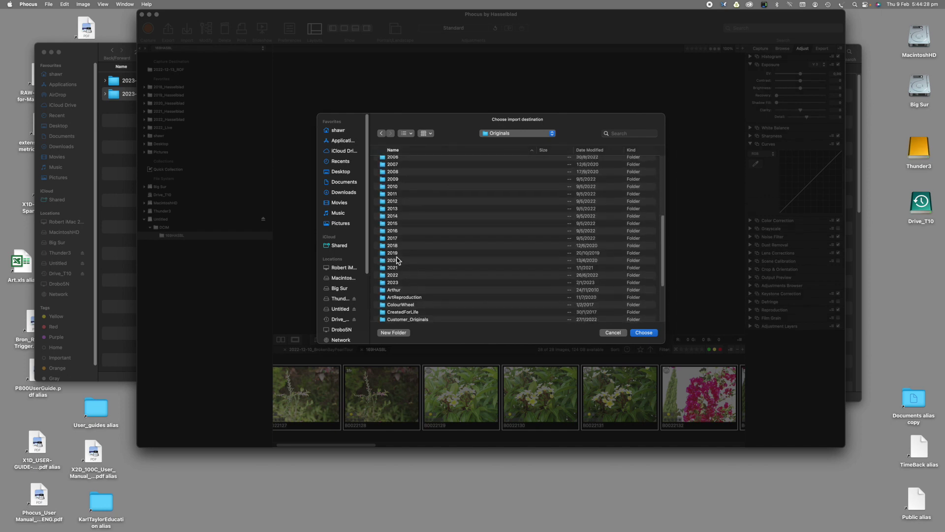
double_click(389, 251)
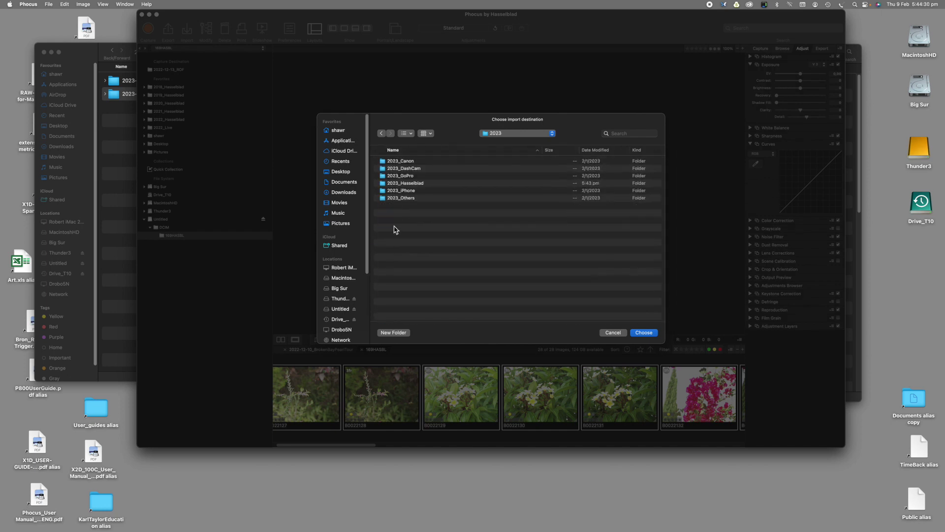
double_click(383, 184)
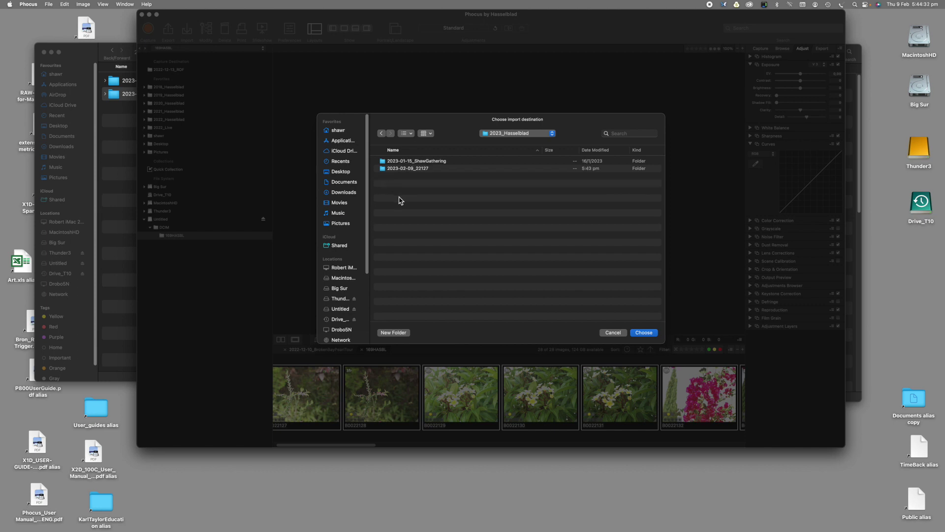
left_click(383, 169)
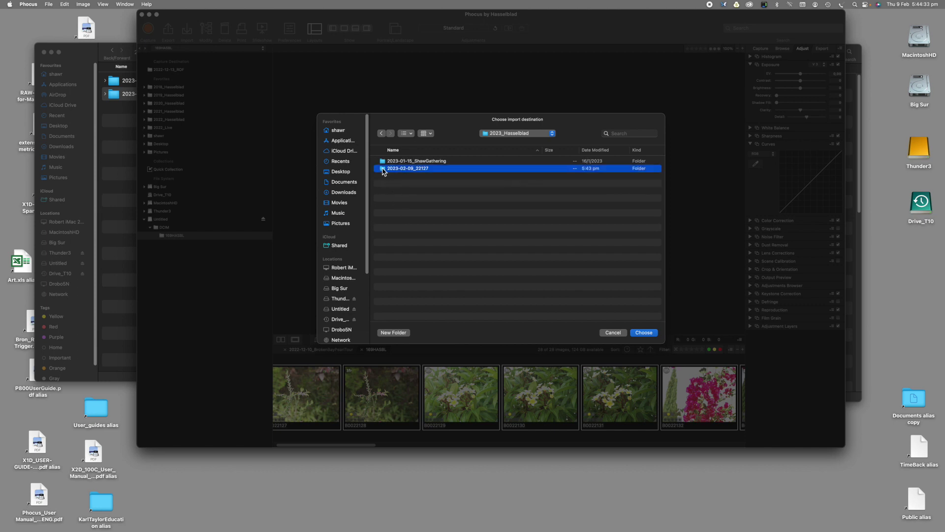
- Confirm 2023-02-09_22127, keep RawDate_RawName naming, and import the 28 images
left_click(645, 333)
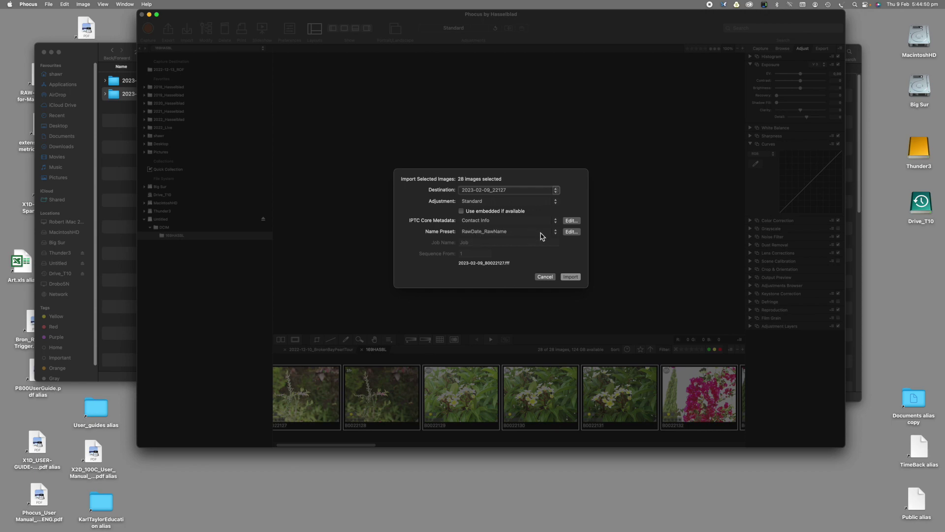
left_click(555, 234)
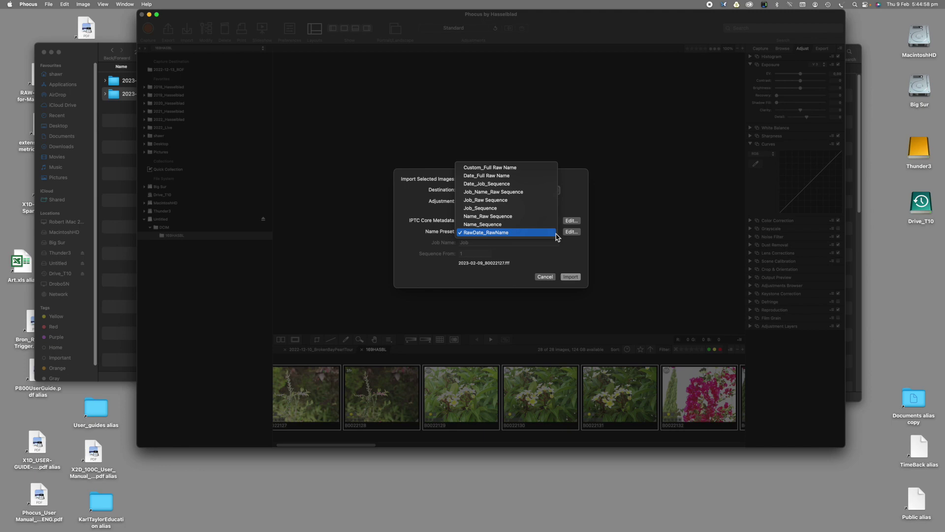
left_click(556, 237)
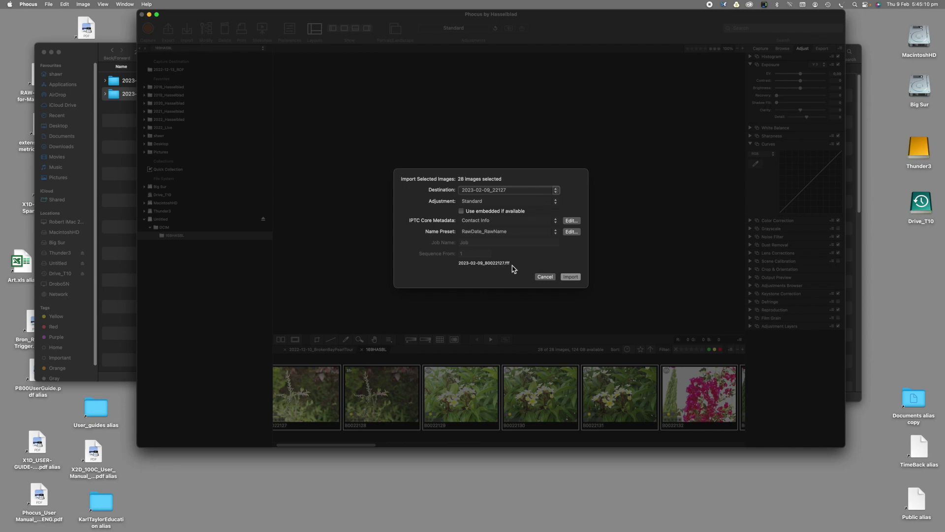
left_click(570, 277)
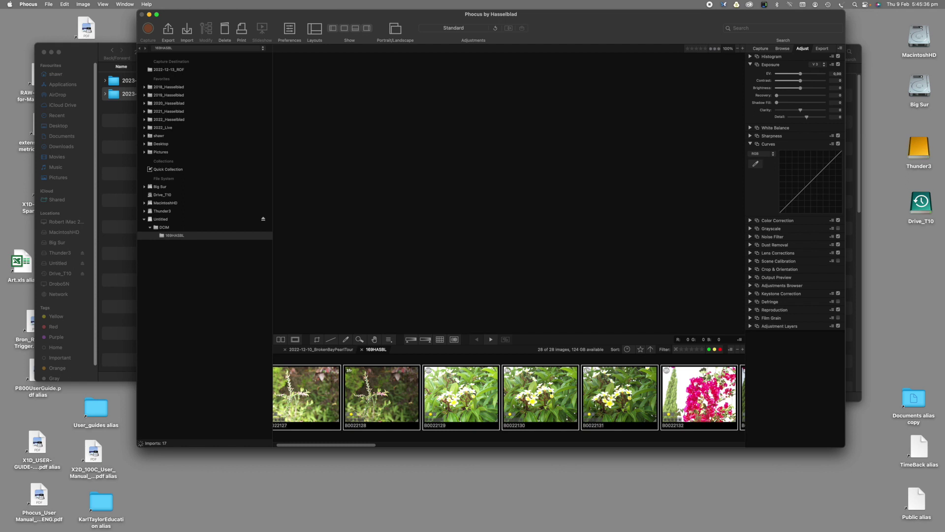
left_click_drag(252, 18, 413, 102)
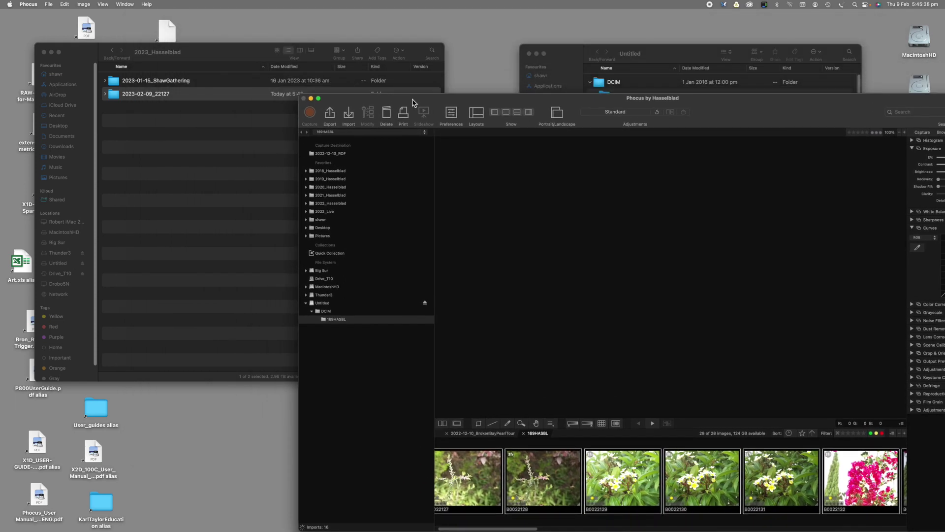
- Expand the 2023-02-09_22127 folder in Finder and switch to icon view
left_click(105, 95)
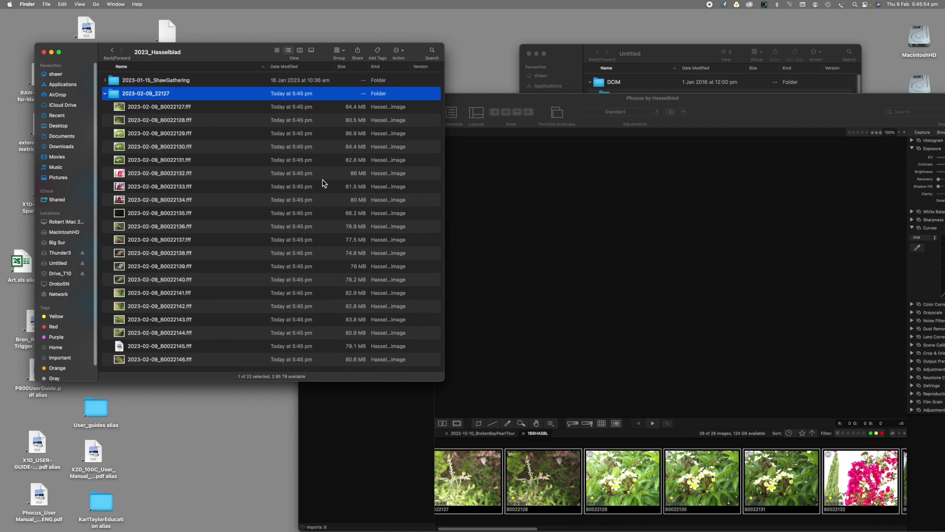
scroll(375, 181, "down", 1)
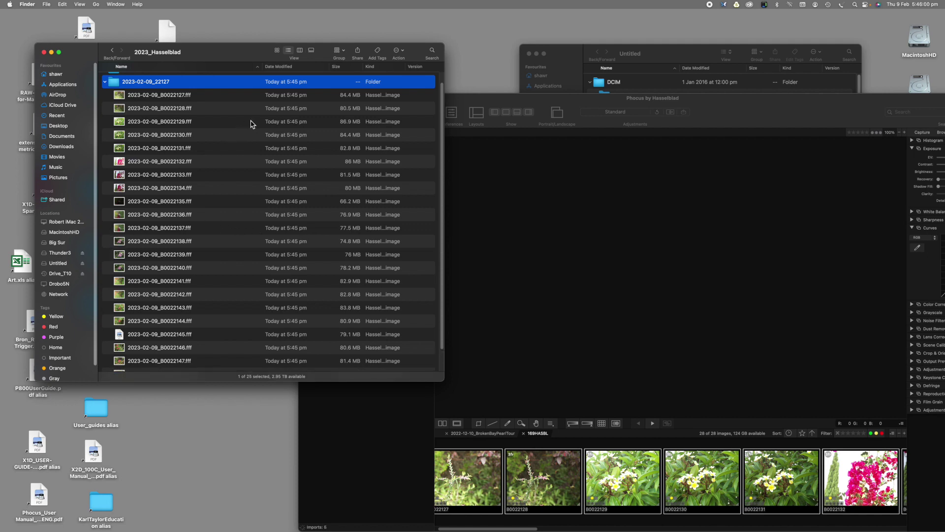
left_click(276, 50)
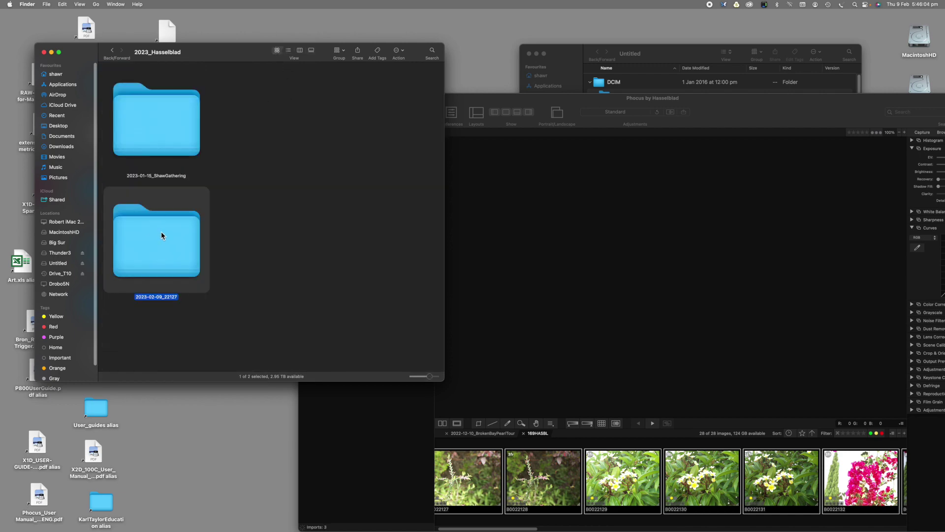
- Open 2023-02-09_22127 and scroll through the arriving .fff thumbnails
double_click(161, 235)
scroll(302, 299, "down", 5)
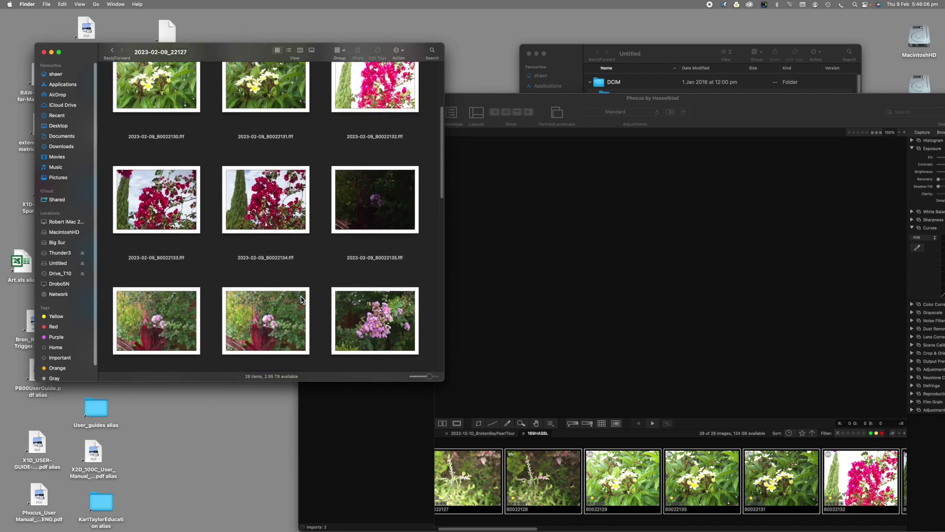
scroll(302, 299, "down", 6)
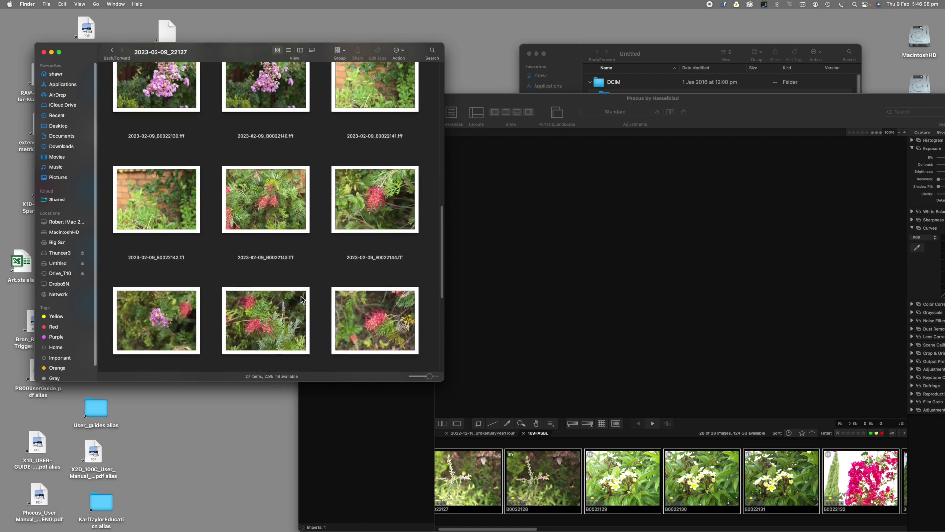
scroll(302, 299, "down", 4)
scroll(302, 299, "up", 8)
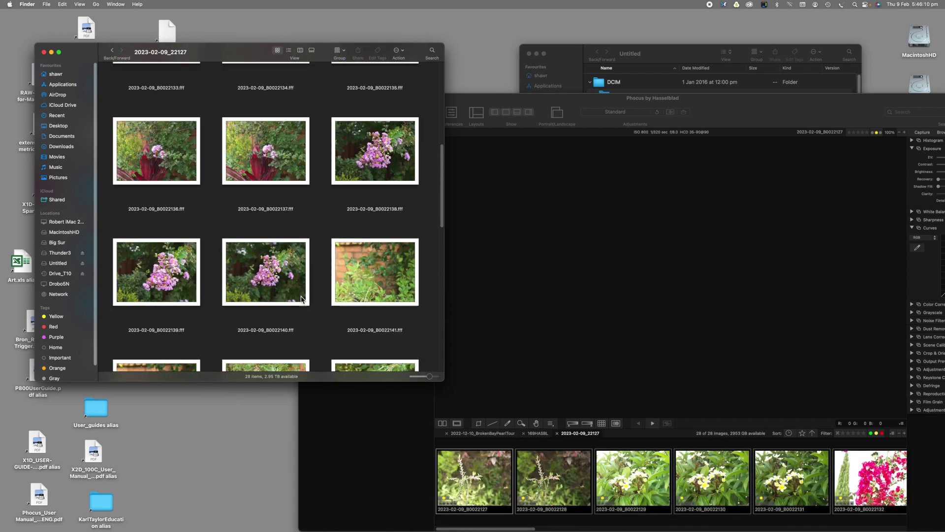
scroll(302, 299, "up", 3)
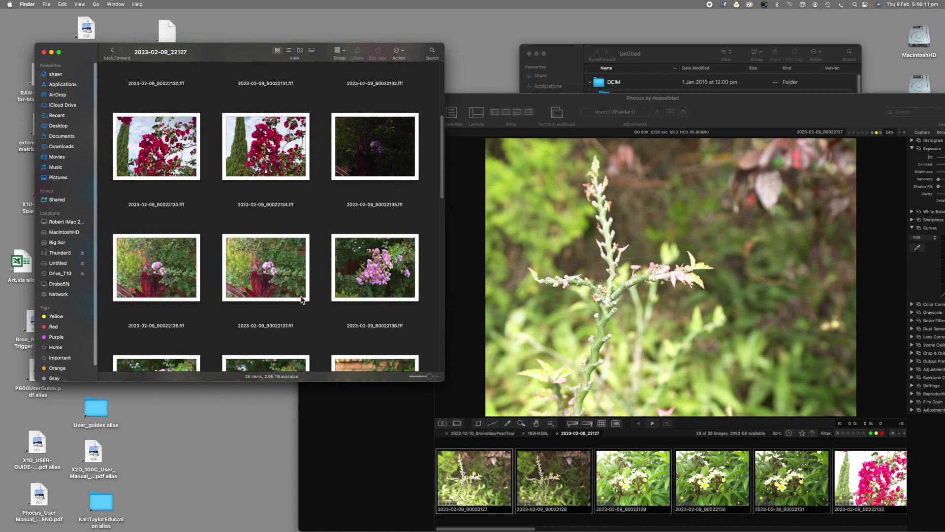
double_click(488, 105)
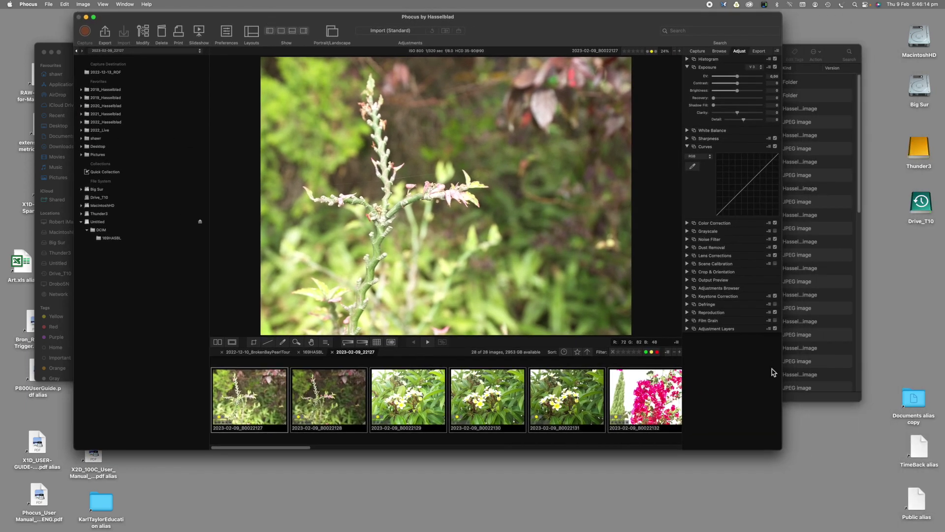
- Maximize the Phocus window and turn on the cyan highlight clipping warning
left_click_drag(782, 449, 862, 516)
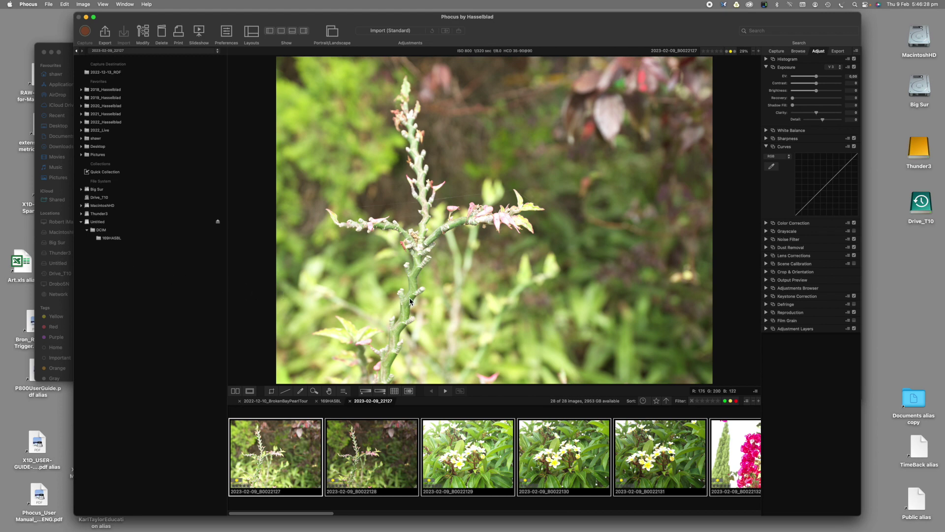
left_click(367, 391)
left_click(381, 391)
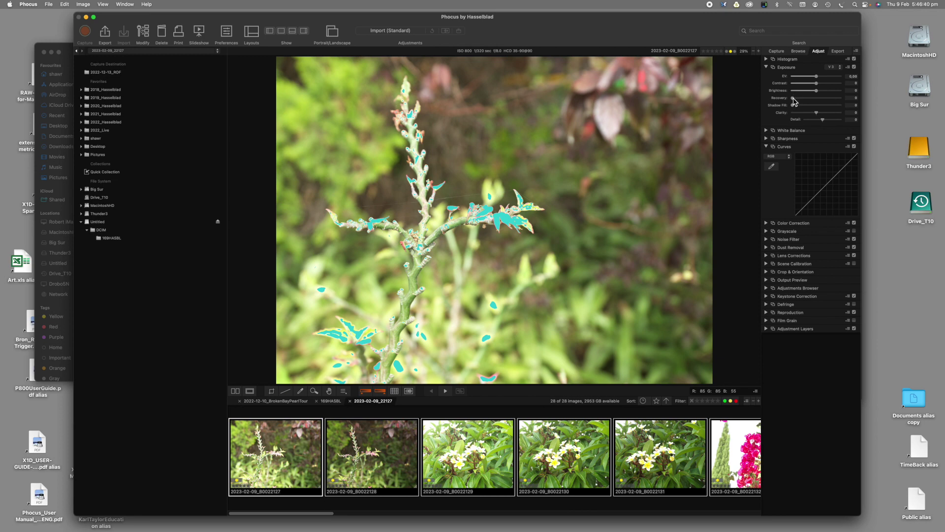
- Raise Recovery on B0022127 and B0022132 to pull back their blown highlights
left_click_drag(792, 98, 848, 100)
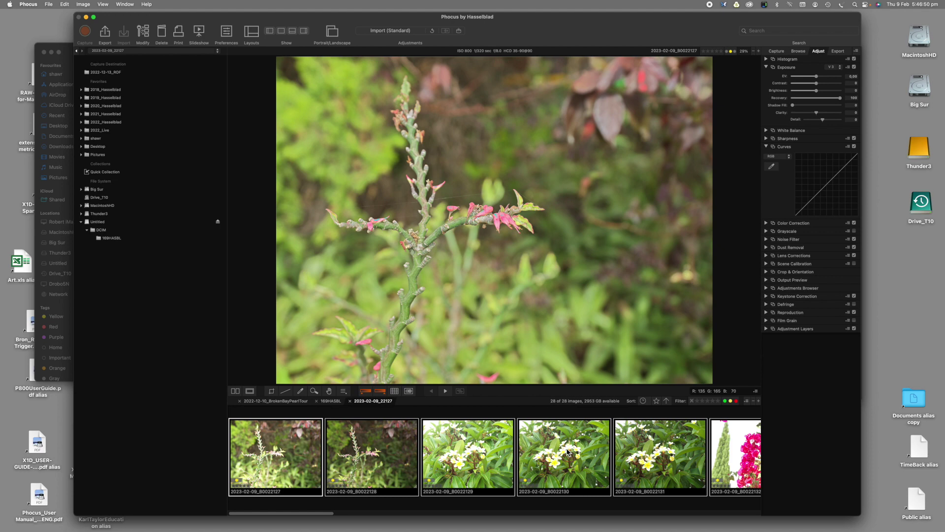
scroll(568, 451, "right", 3)
scroll(568, 450, "right", 4)
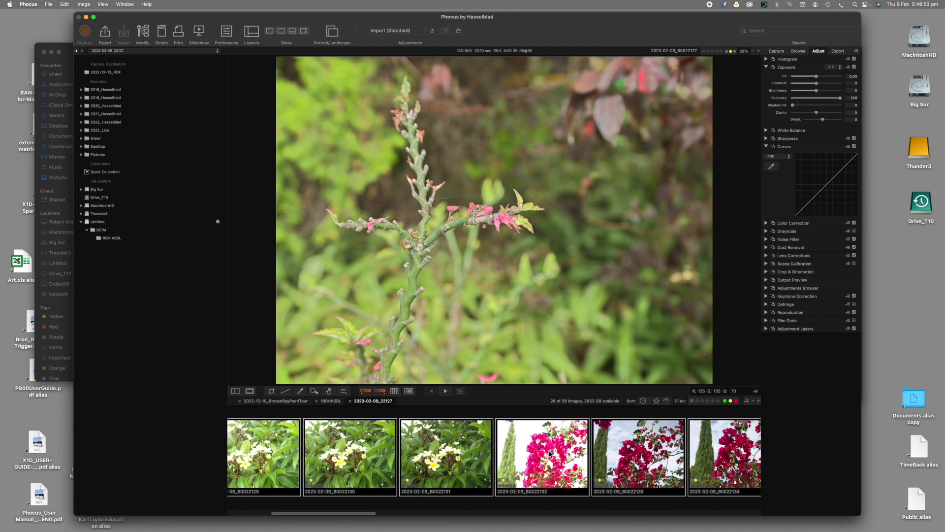
left_click(550, 453)
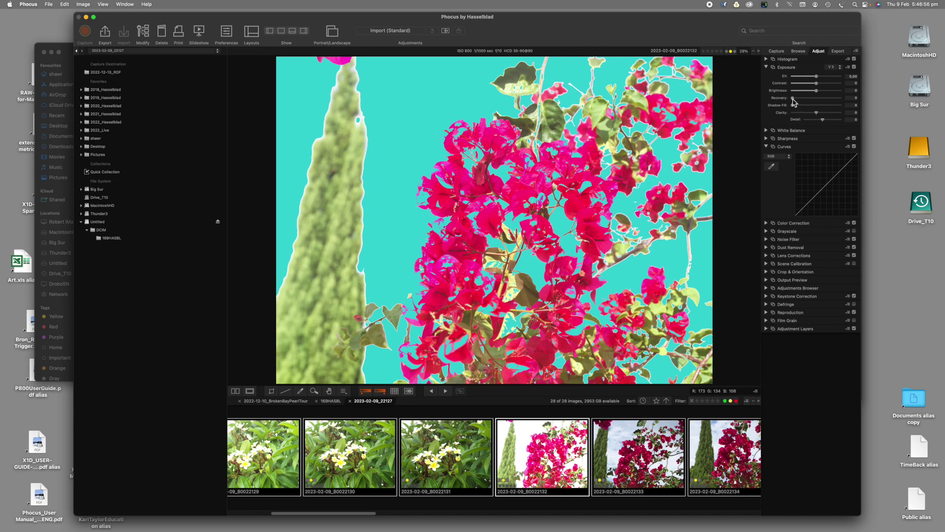
left_click_drag(794, 102, 852, 103)
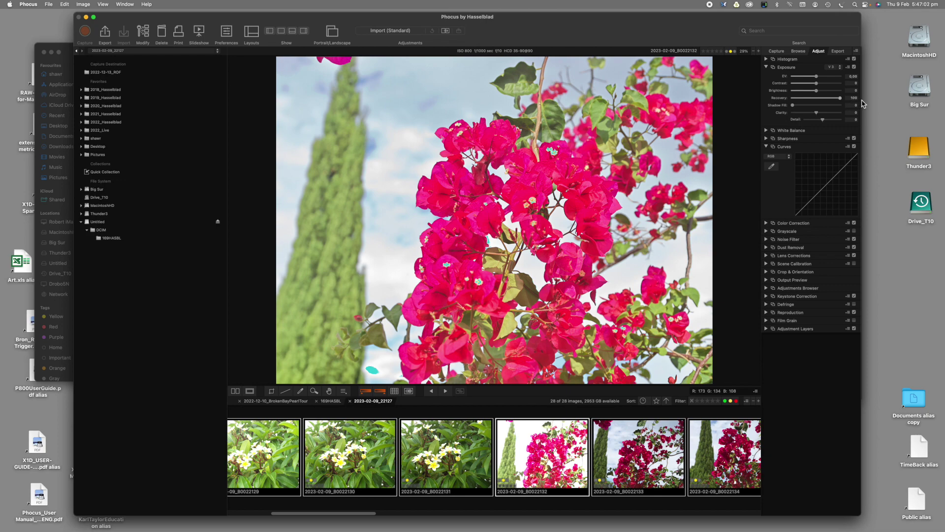
- Lift Shadow Fill to 76 on the dark B0022135 shot, then return to B0022127
scroll(616, 449, "right", 3)
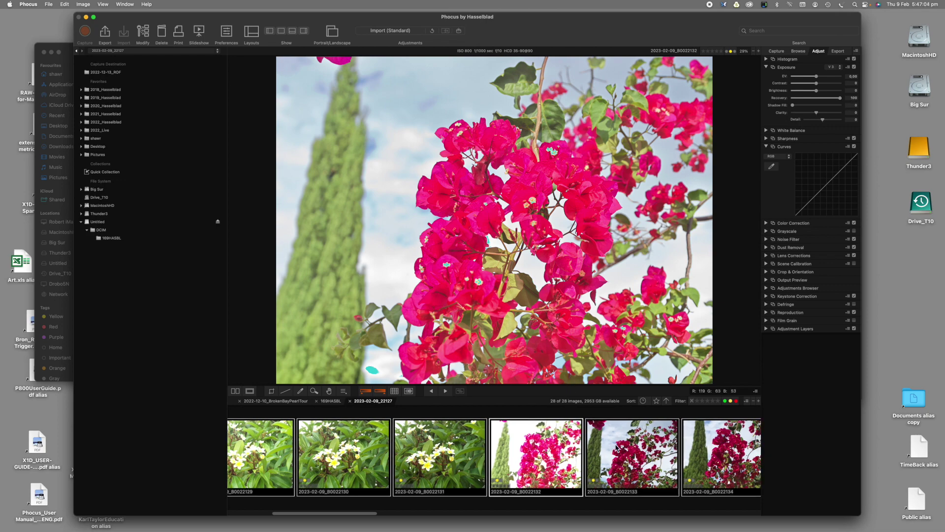
left_click(643, 456)
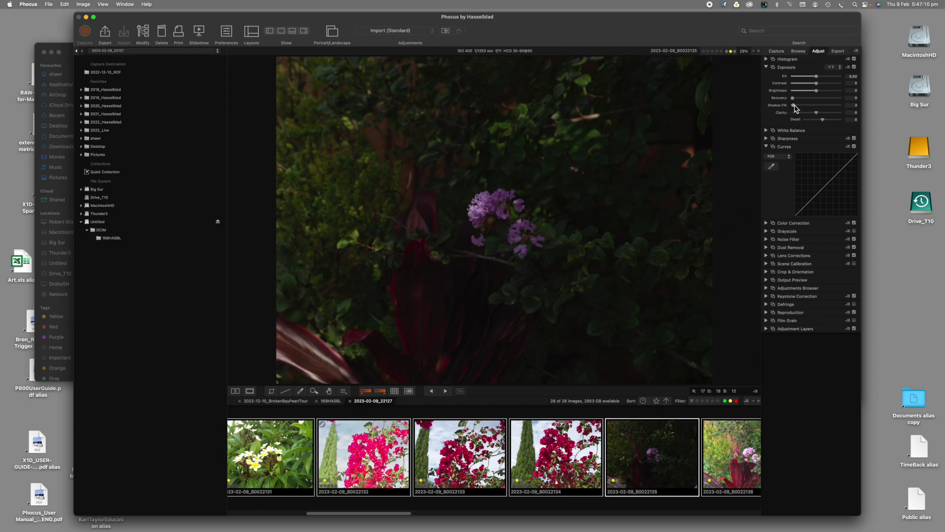
left_click_drag(794, 107, 817, 107)
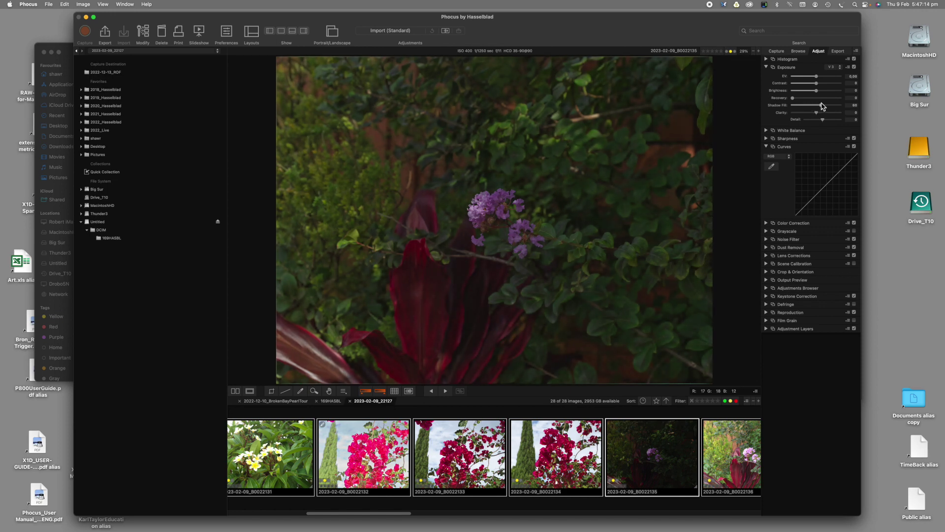
left_click_drag(823, 106, 826, 107)
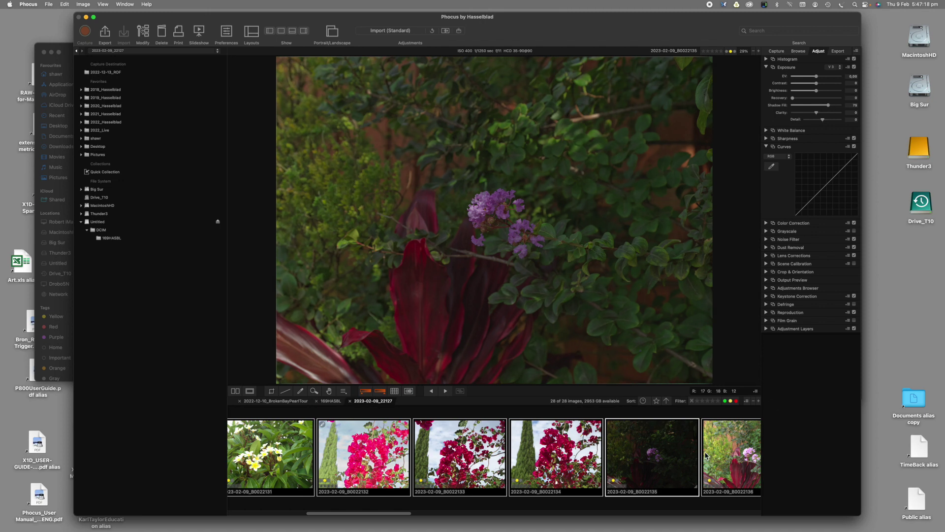
scroll(706, 456, "right", 3)
scroll(706, 456, "left", 3)
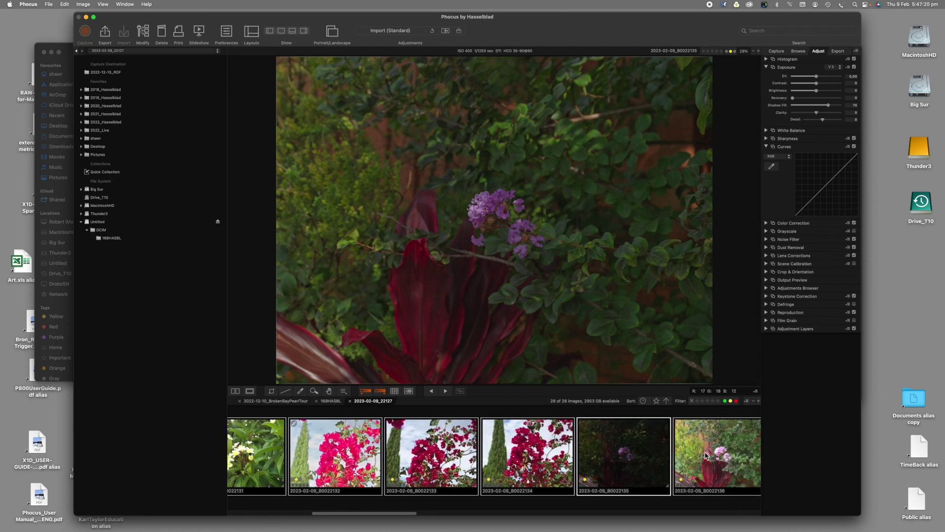
scroll(707, 456, "left", 3)
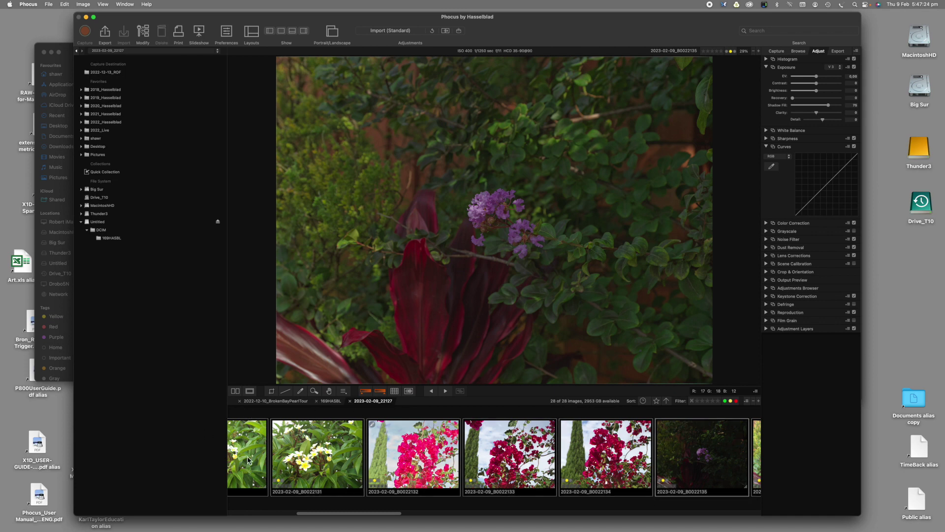
scroll(258, 446, "left", 5)
scroll(258, 446, "left", 6)
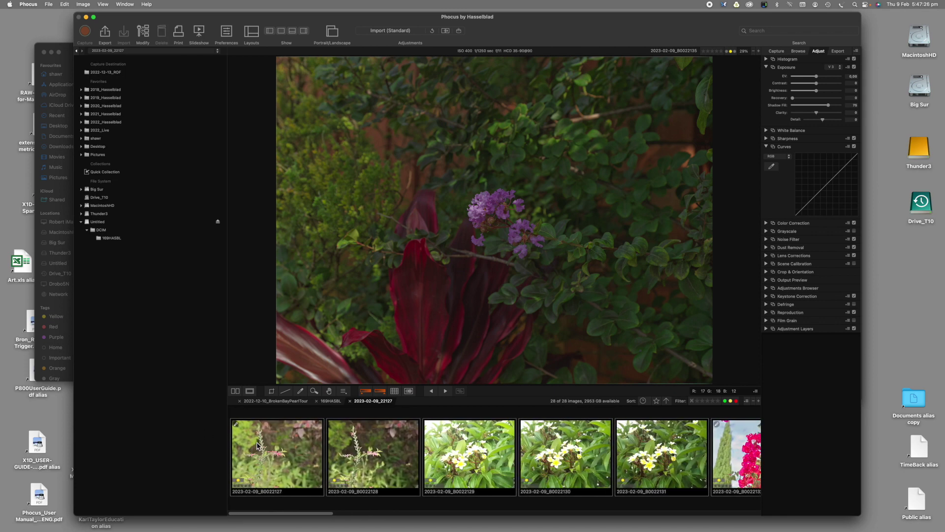
left_click(295, 449)
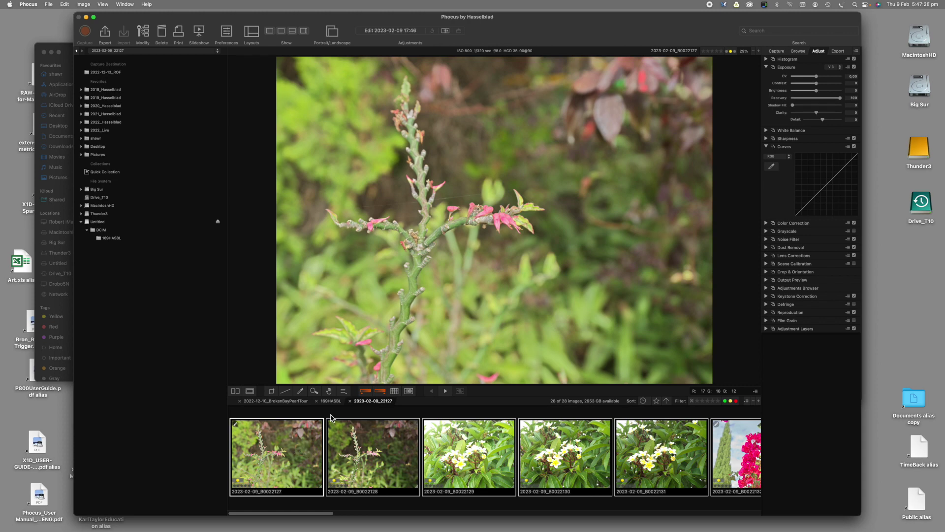
- Give B0022127 a two-star rating
left_click(327, 418)
left_click(305, 447)
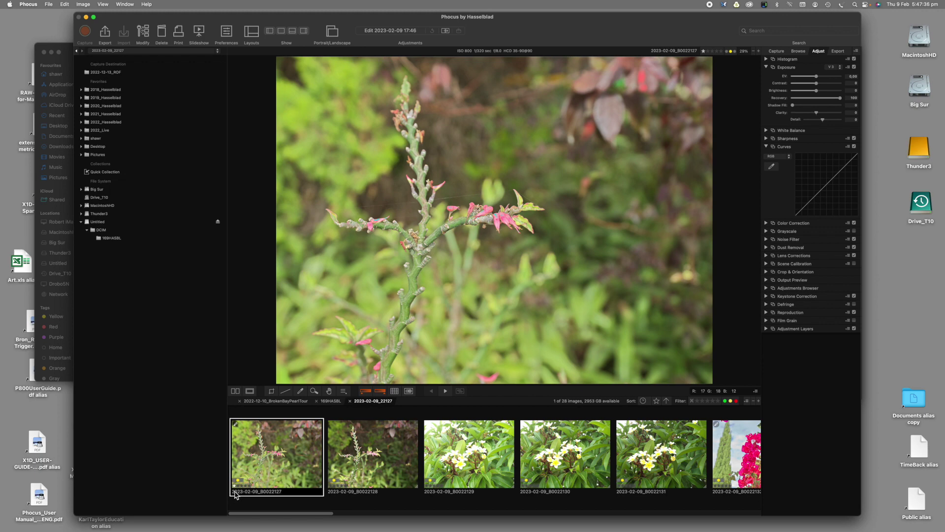
key("2")
- Step through to B0022132, toggle the red-tag filter off and on, and tag it yellow
left_click(369, 464)
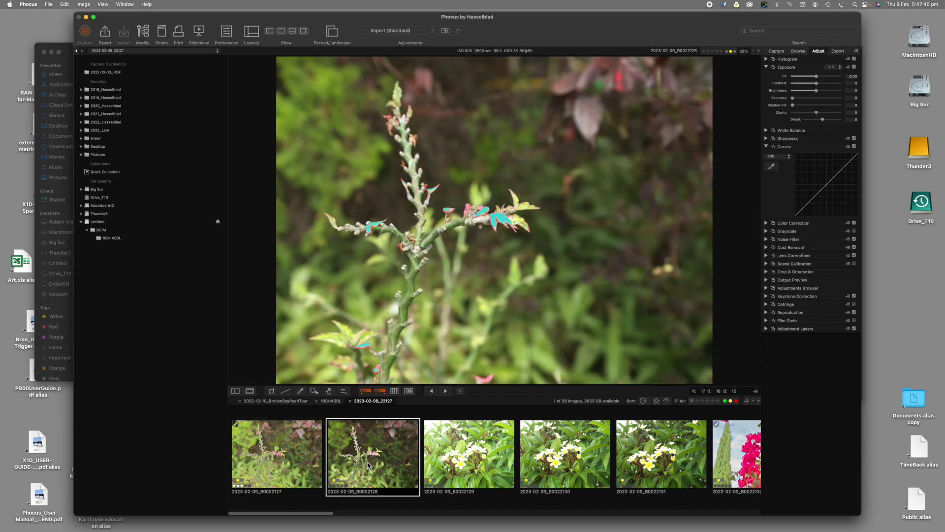
left_click(444, 457)
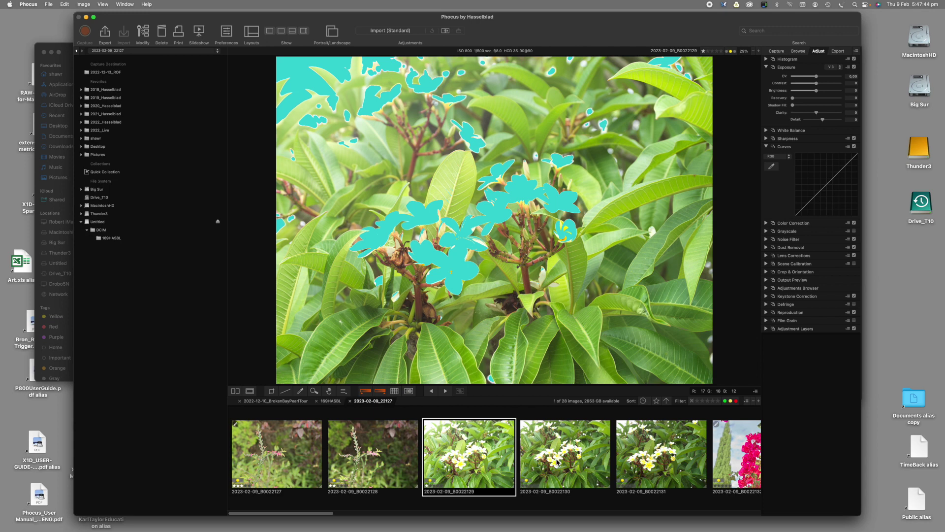
scroll(557, 462, "right", 4)
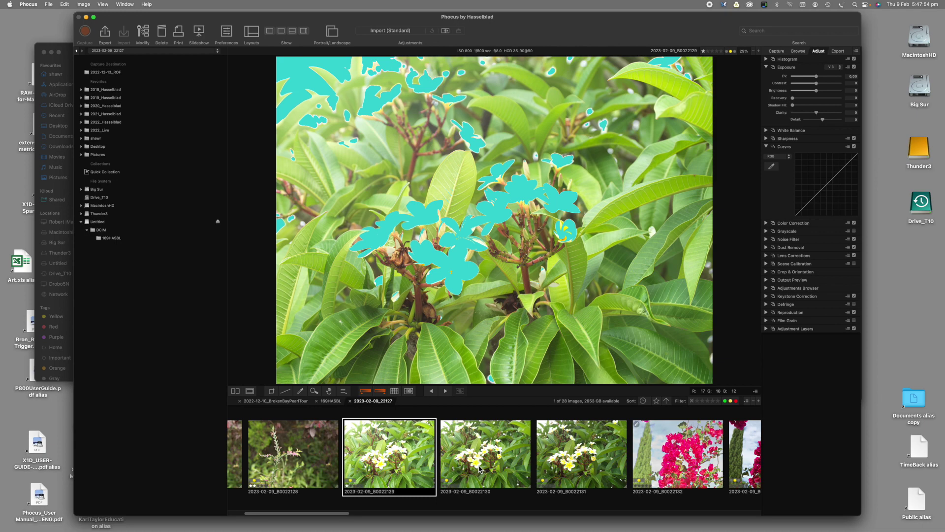
left_click(479, 474)
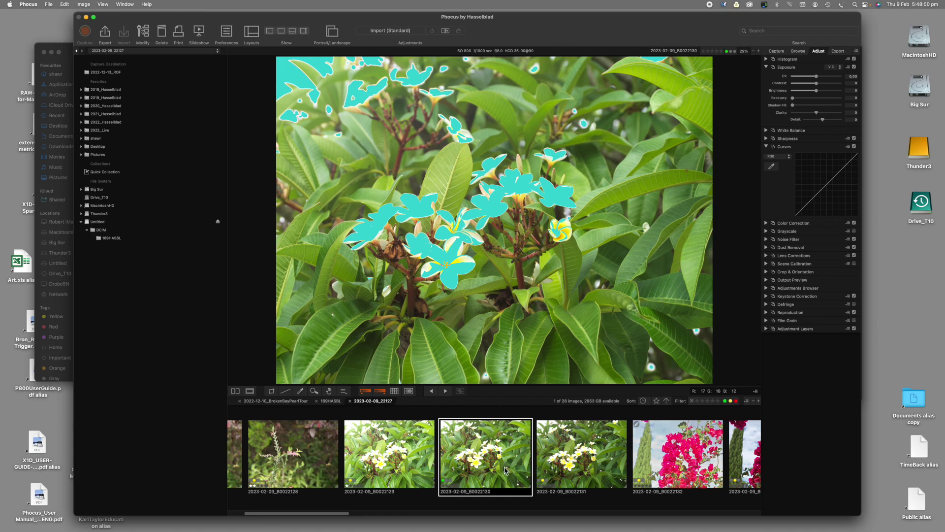
left_click(564, 466)
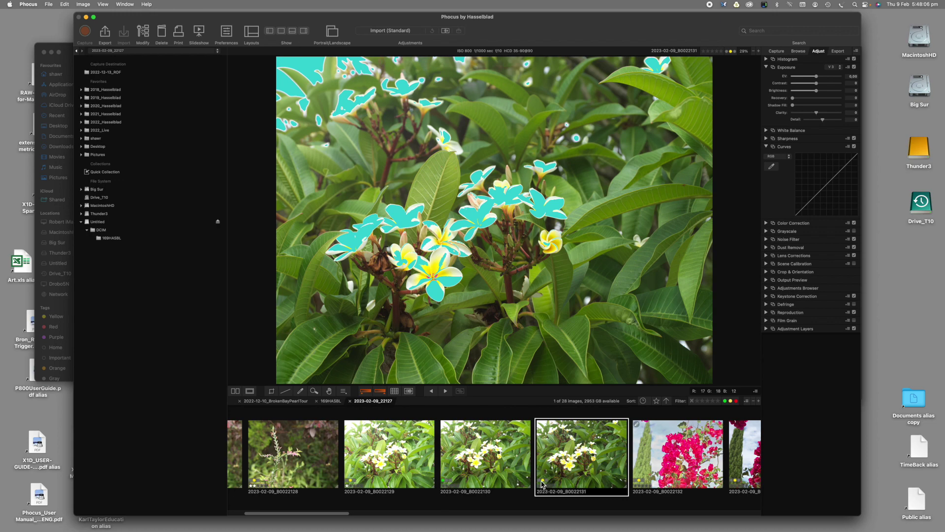
left_click(672, 459)
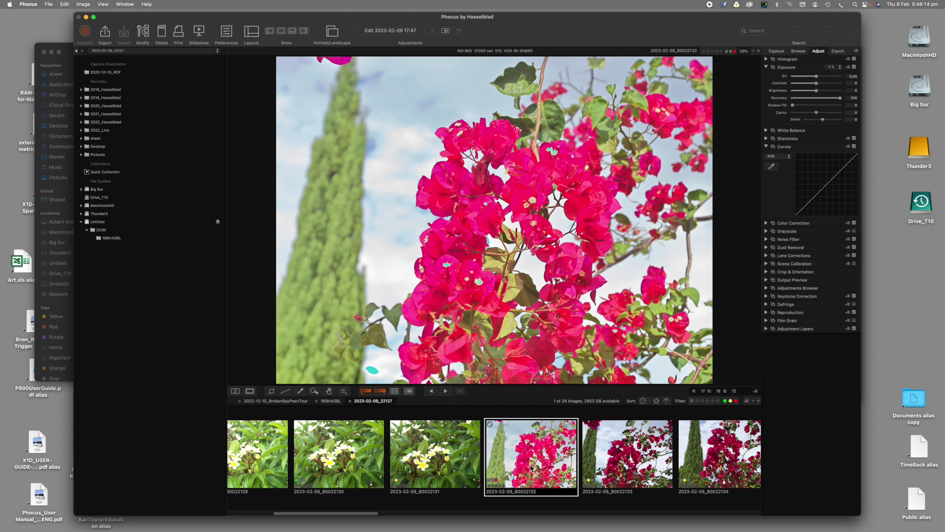
left_click(737, 401)
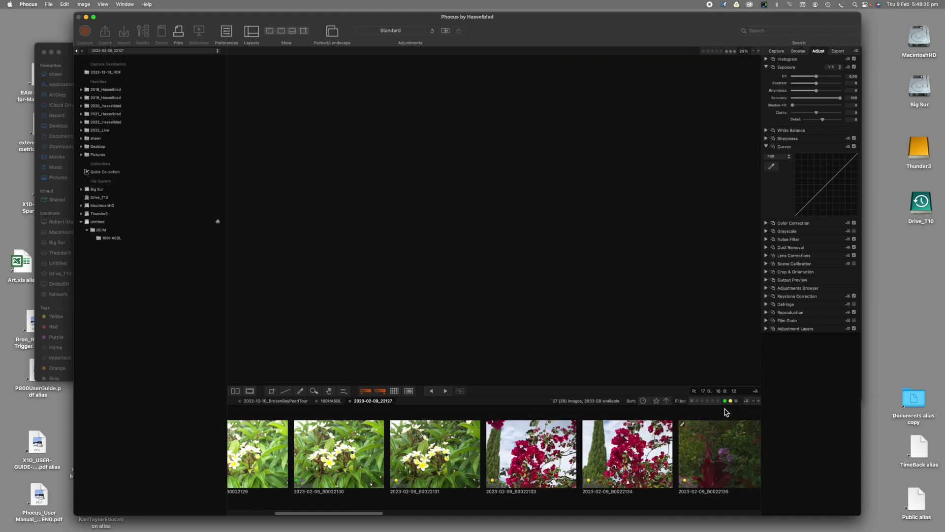
left_click(736, 401)
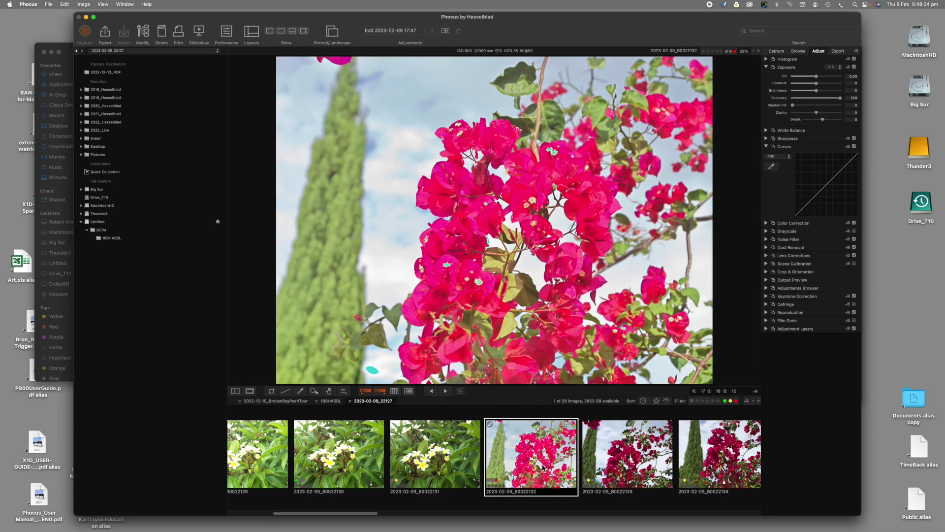
key("7")
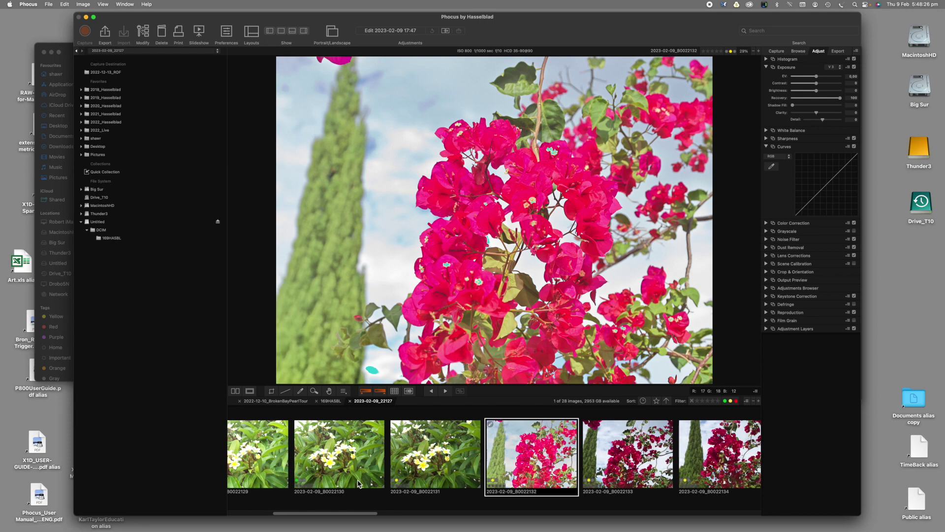
- Go back to the frangipani shot B0022130
scroll(405, 468, "left", 2)
left_click(455, 462)
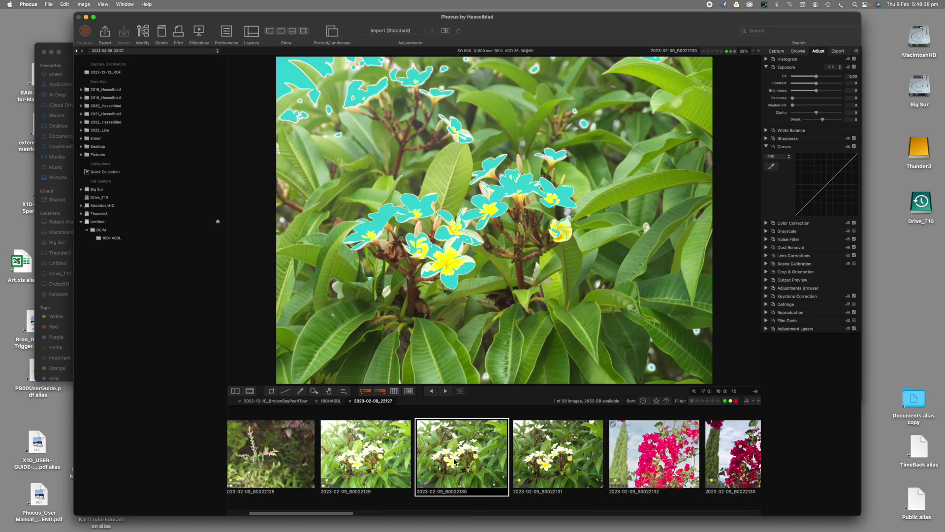
scroll(399, 466, "left", 2)
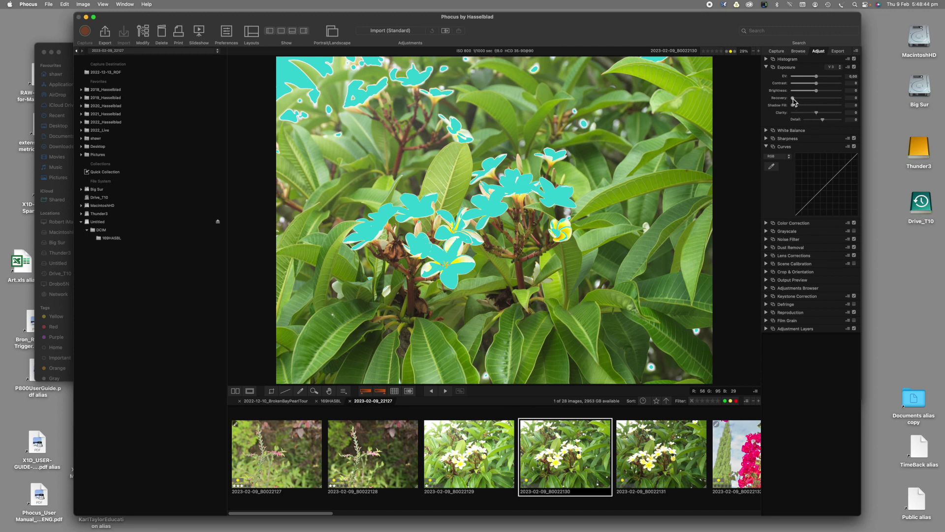
- Drag Recovery to 100 on B0022130 so the frangipani petals are no longer clipped
left_click_drag(795, 102, 848, 100)
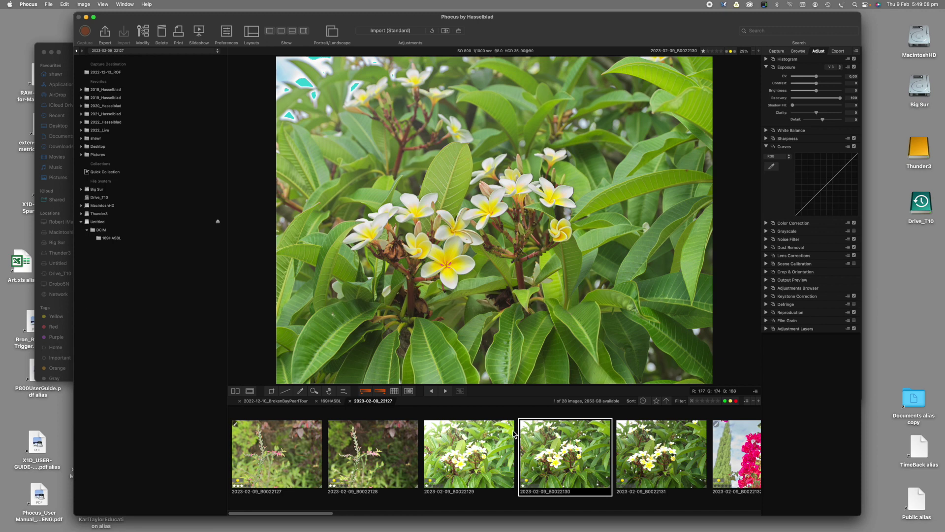
scroll(623, 463, "right", 8)
- Show B0022132 in the viewer, glance at the originals folder in Finder, then restore Phocus full size
scroll(623, 463, "right", 2)
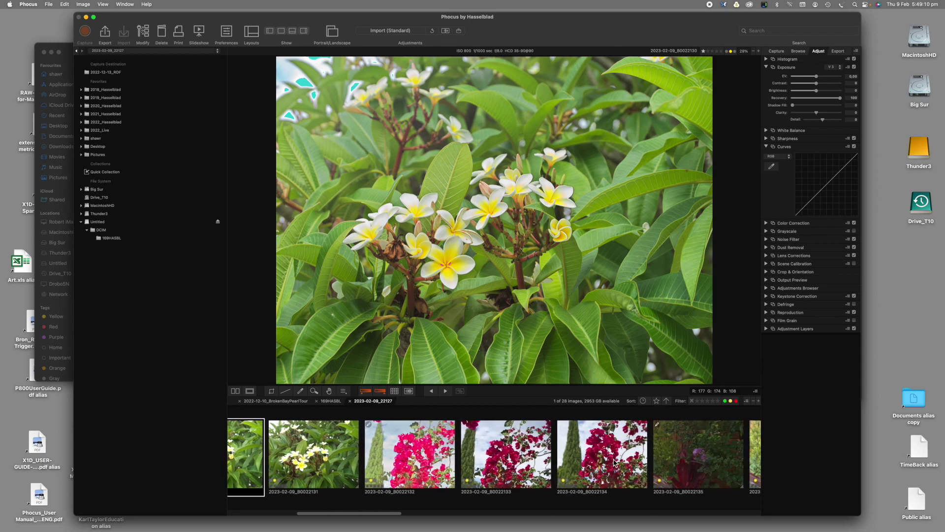
left_click(394, 459)
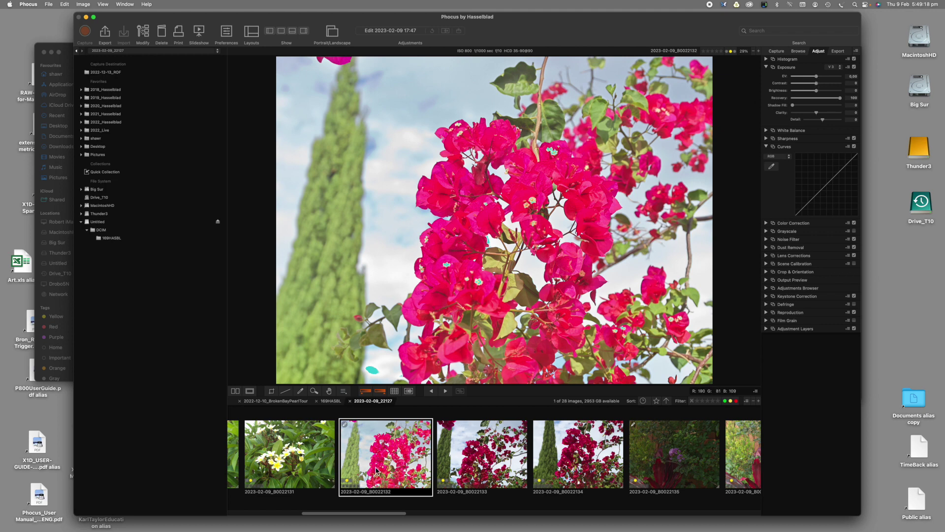
left_click_drag(193, 18, 471, 18)
scroll(215, 163, "up", 1)
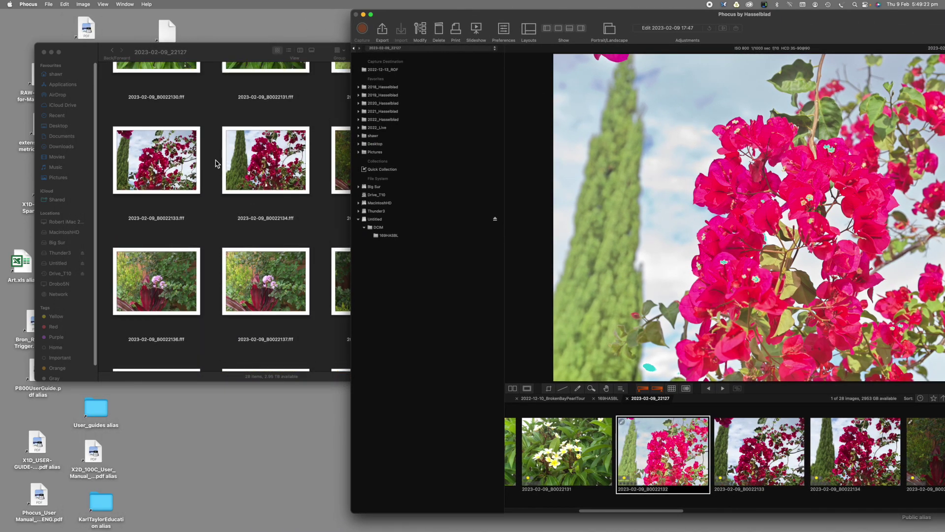
scroll(215, 163, "up", 3)
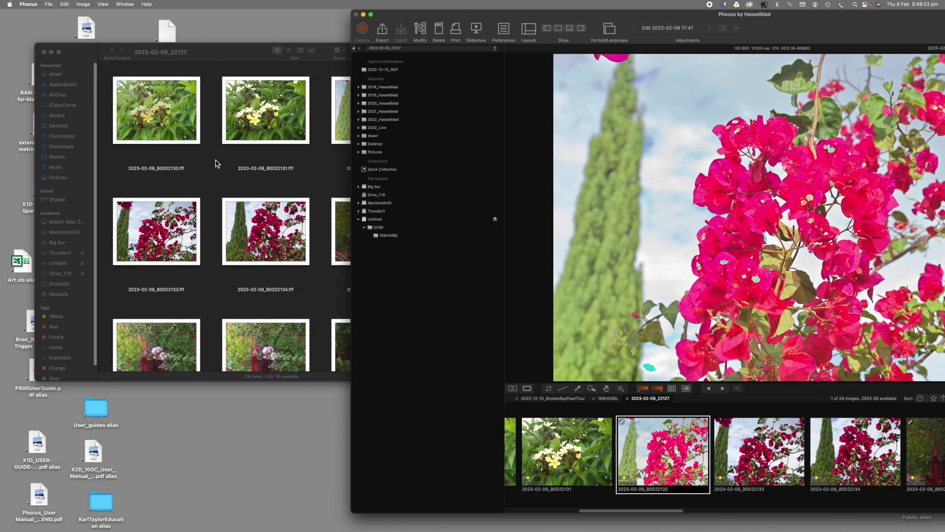
left_click(213, 58)
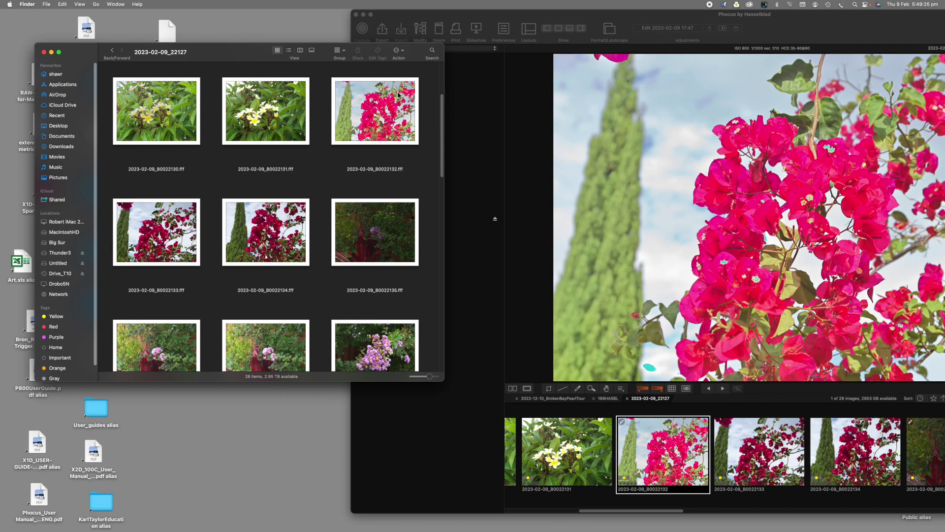
double_click(455, 14)
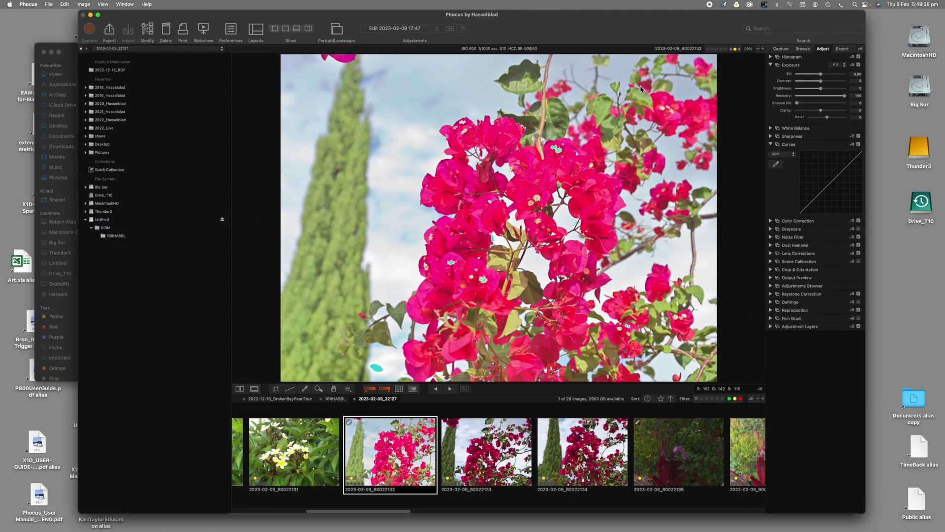
- Push B0022132's Exposure nearly to maximum and hide the overexposure warning overlay
left_click_drag(822, 77, 807, 99)
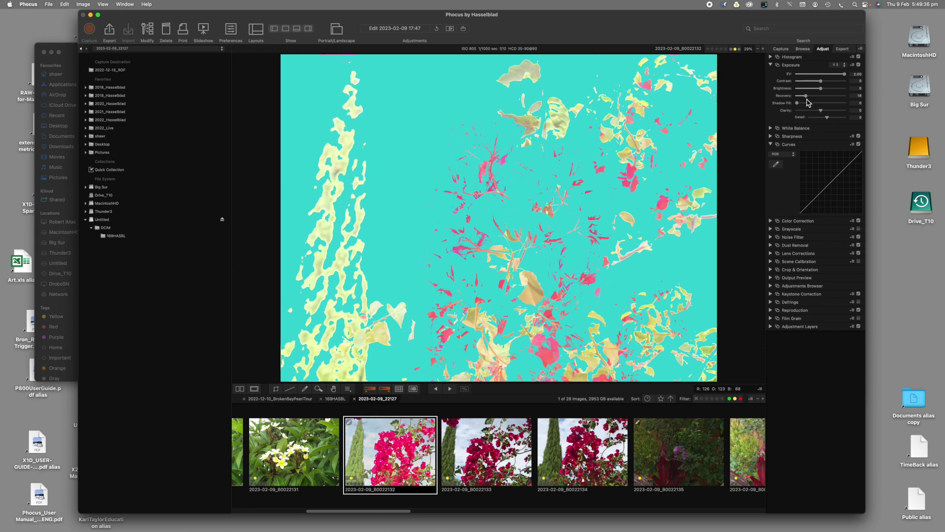
left_click(386, 390)
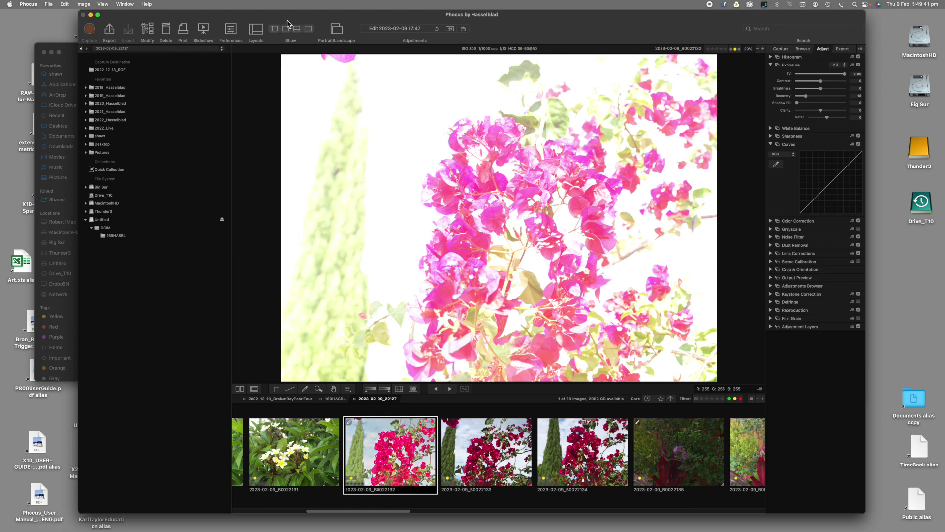
left_click_drag(228, 14, 566, 7)
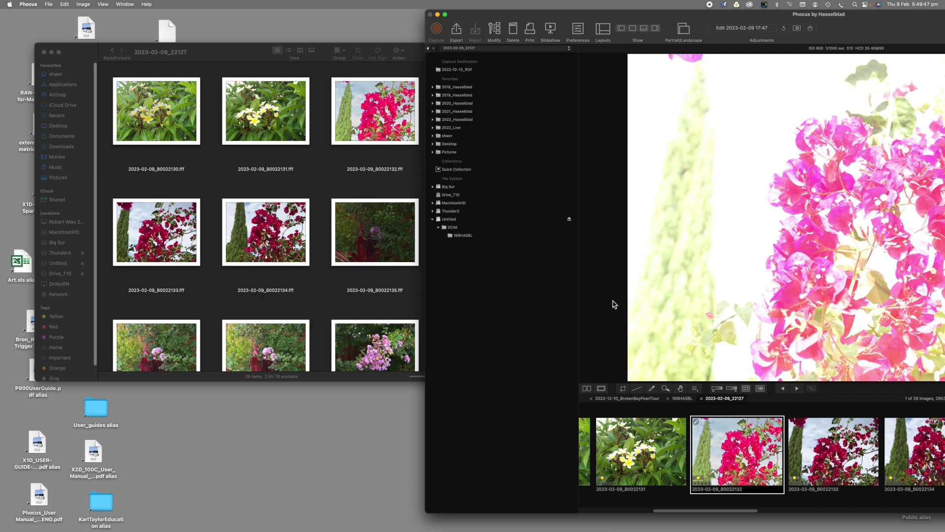
left_click_drag(649, 18, 307, 10)
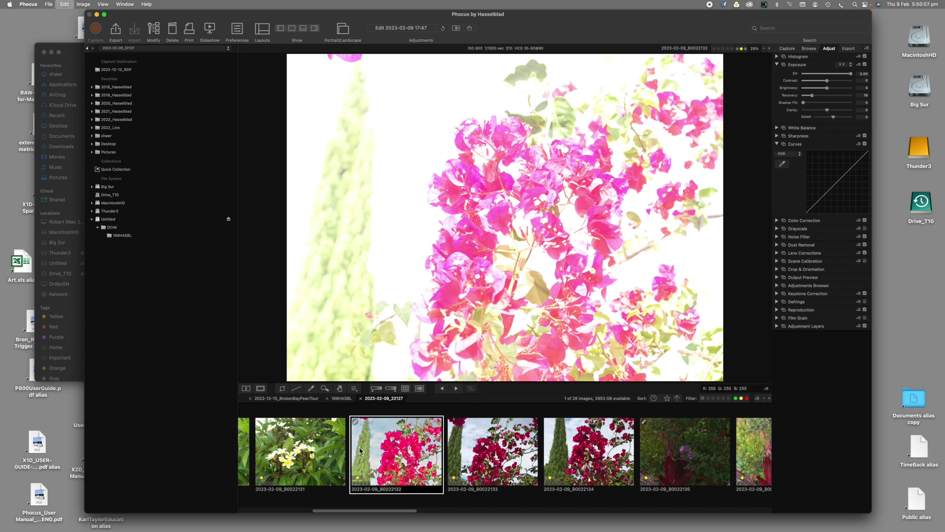
- Select all 28 filmstrip images with Cmd+A and scroll through to confirm the selection
key("super+a")
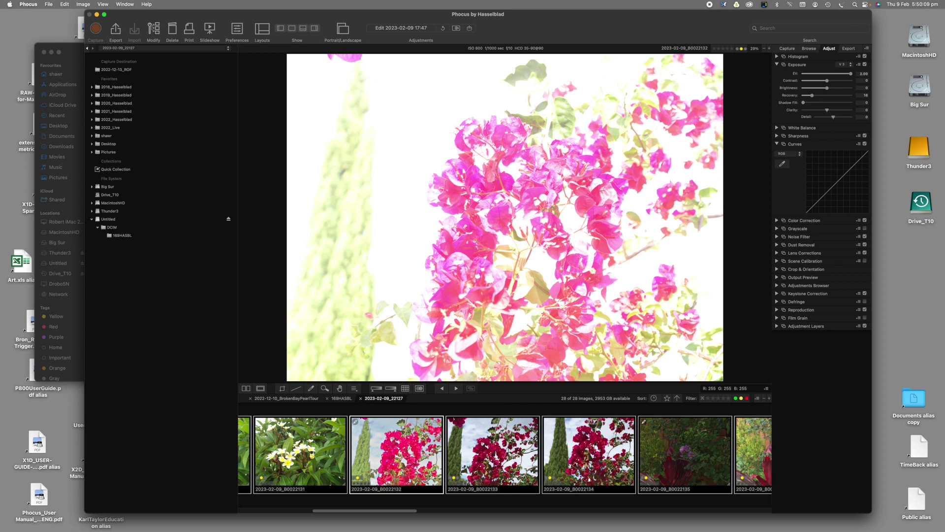
scroll(346, 451, "up", 2)
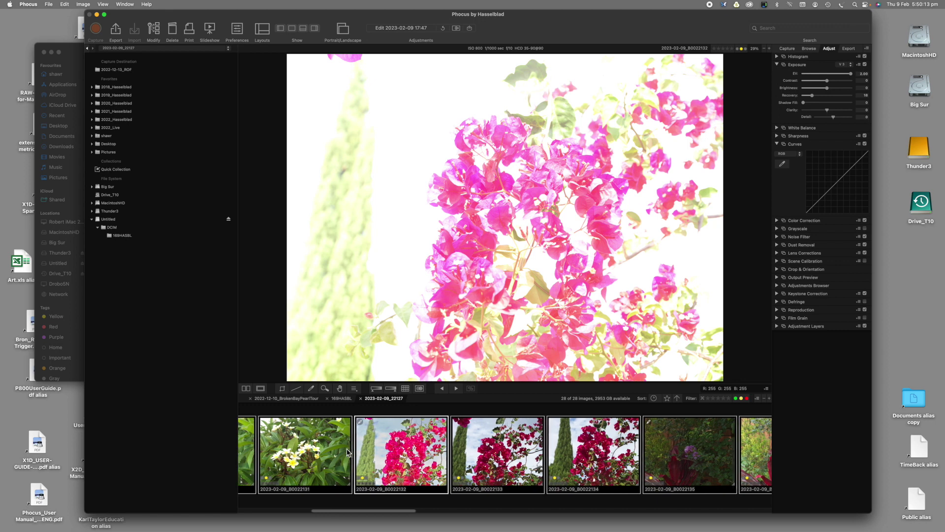
scroll(347, 452, "up", 15)
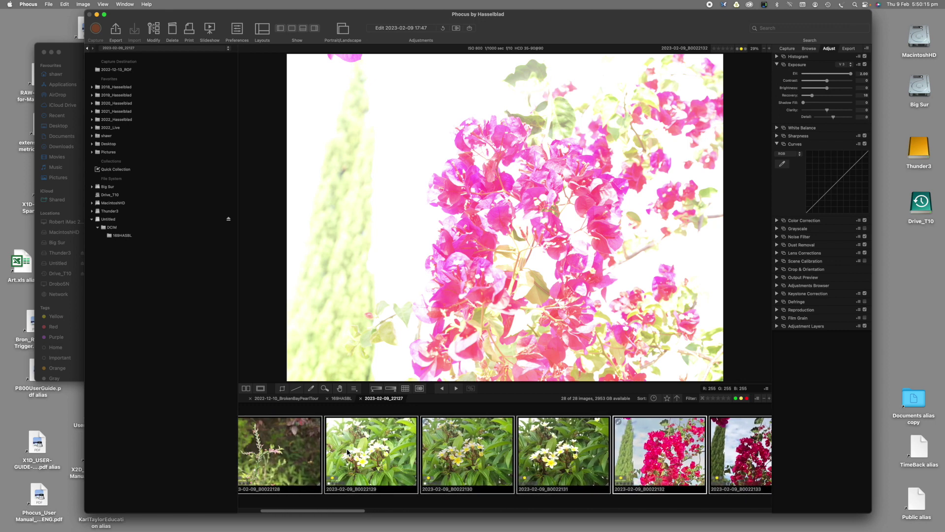
scroll(347, 452, "up", 2)
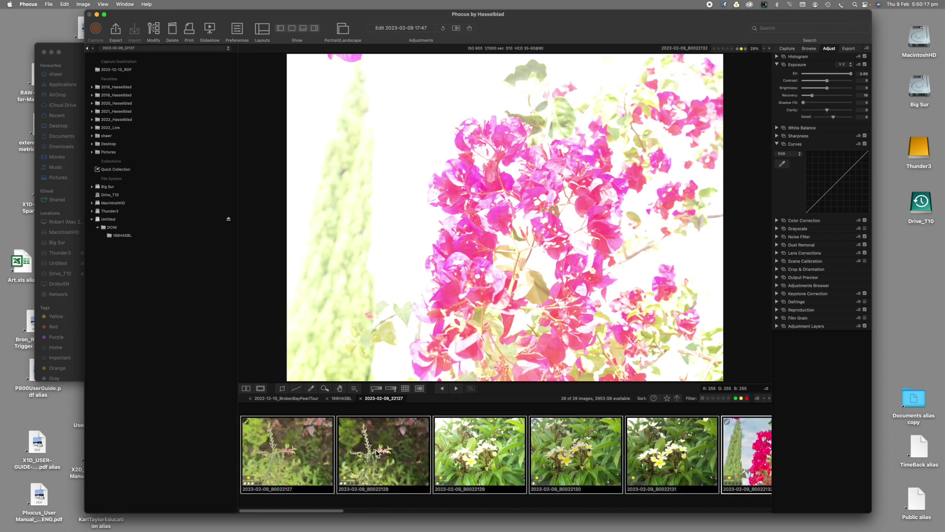
scroll(377, 453, "down", 3)
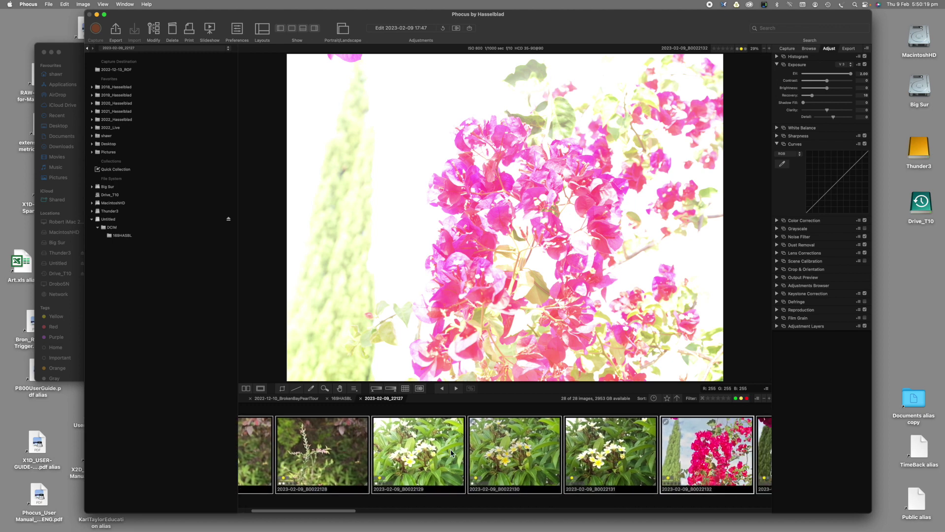
scroll(452, 453, "down", 9)
scroll(452, 453, "down", 13)
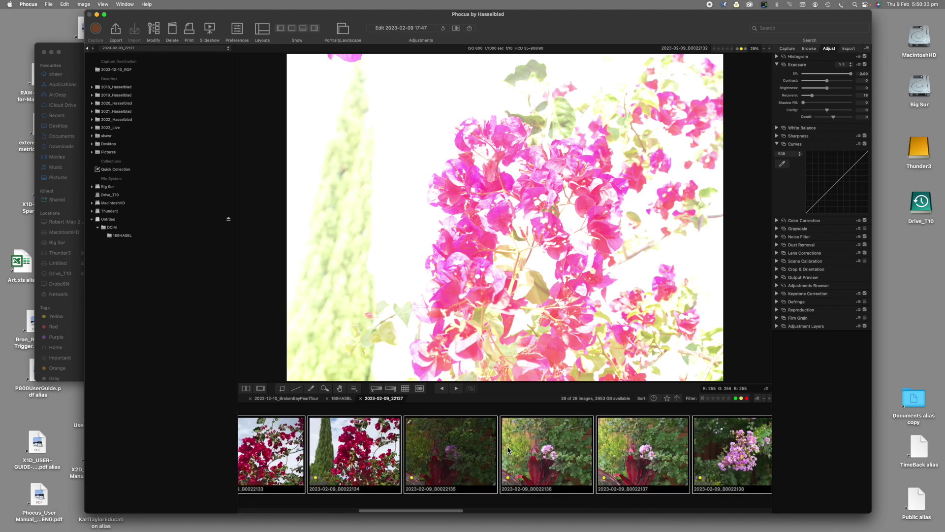
scroll(538, 454, "down", 10)
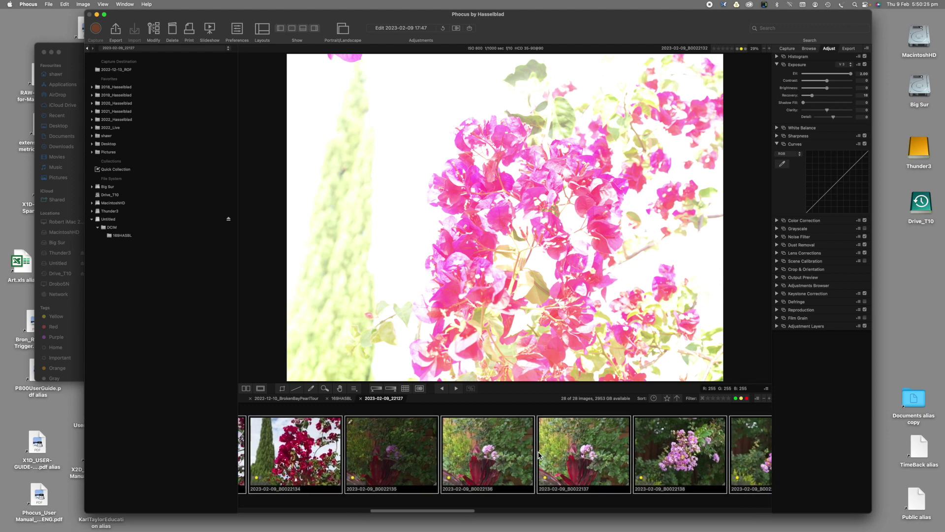
scroll(539, 454, "down", 5)
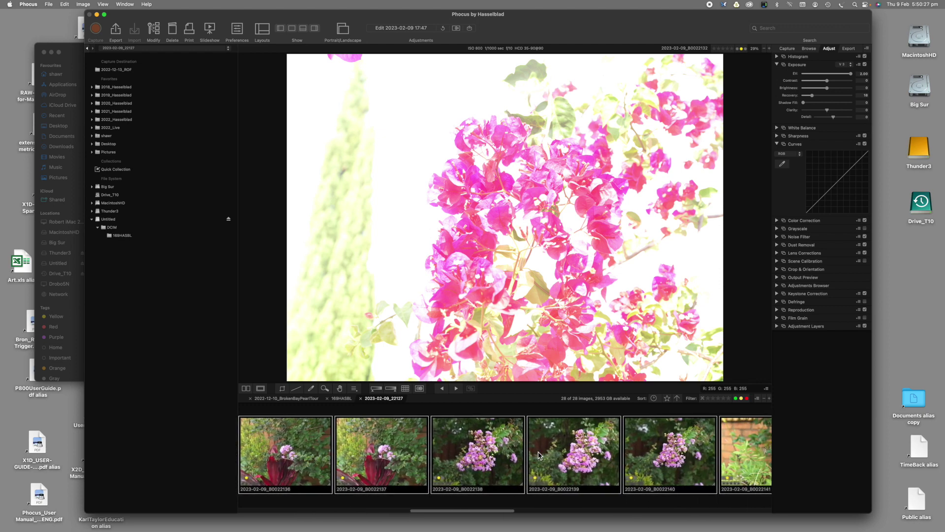
scroll(538, 454, "down", 2)
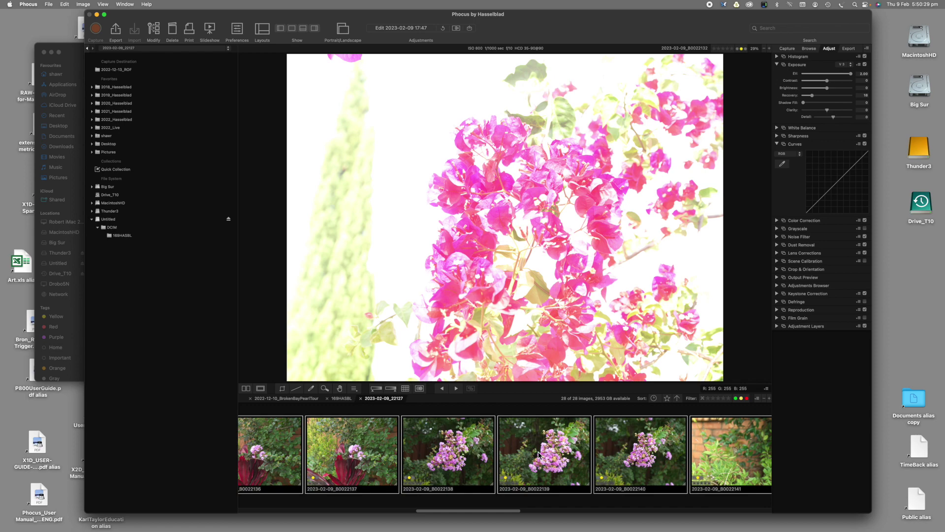
- Export the images as full-size JPEGs into a new 2023-02-09_Test folder inside 2023_Live
left_click(116, 33)
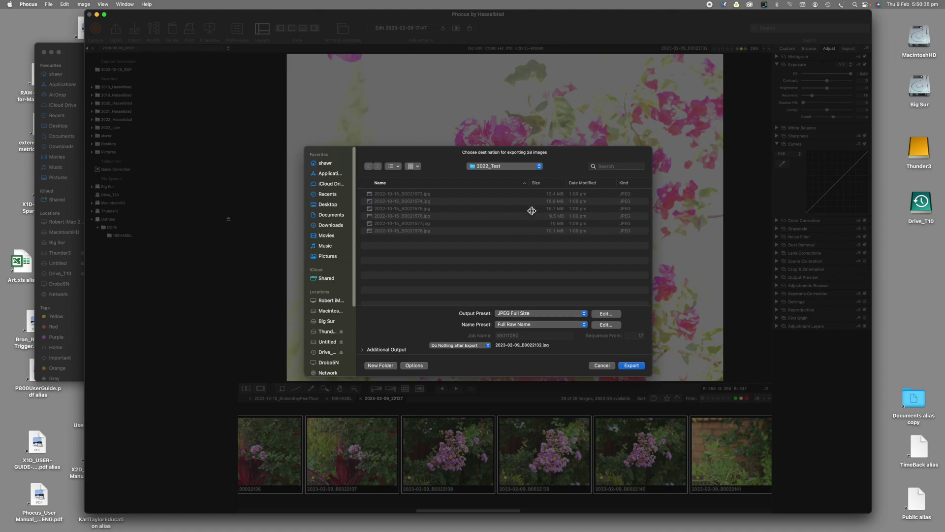
left_click(540, 170)
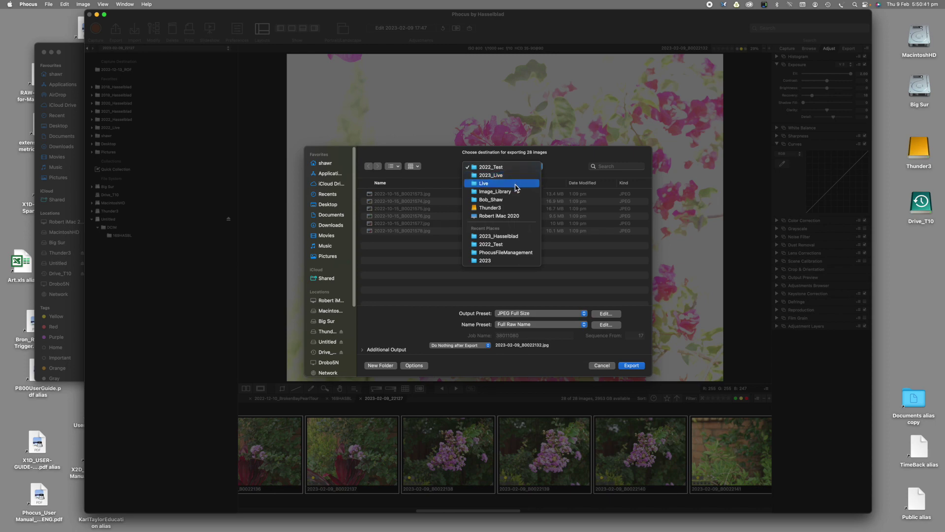
left_click(518, 177)
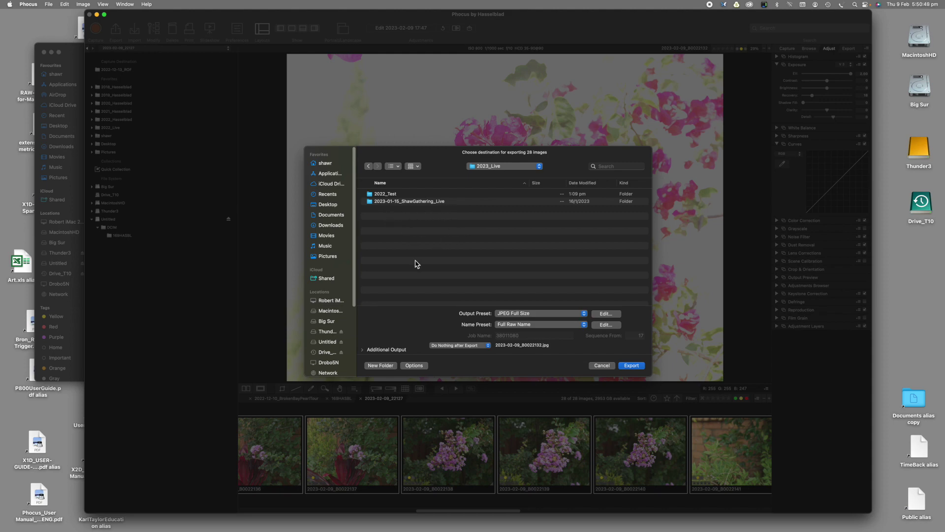
left_click(381, 365)
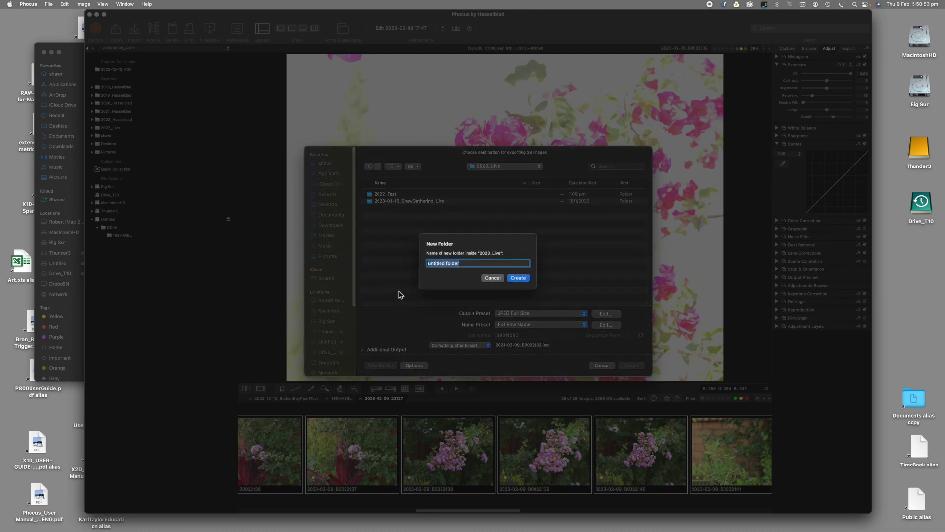
type("2023-02-09_Test")
left_click(519, 279)
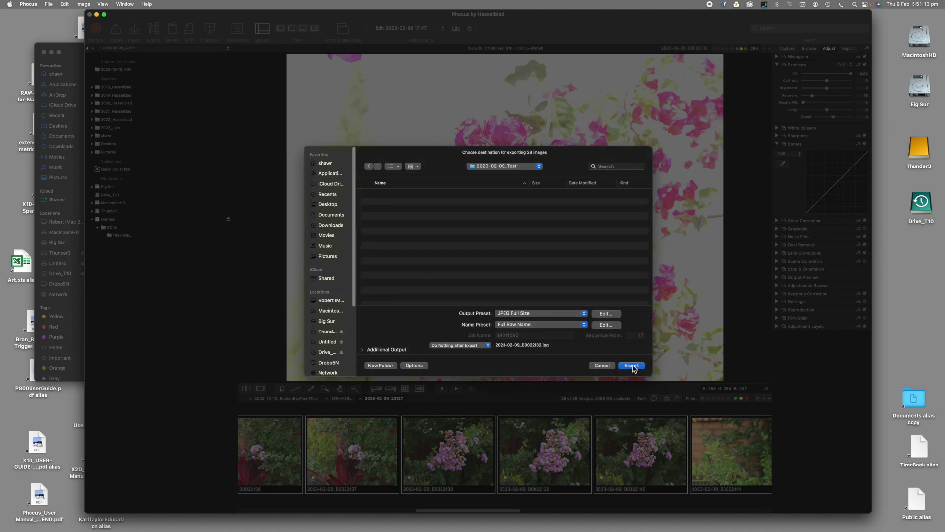
left_click(632, 365)
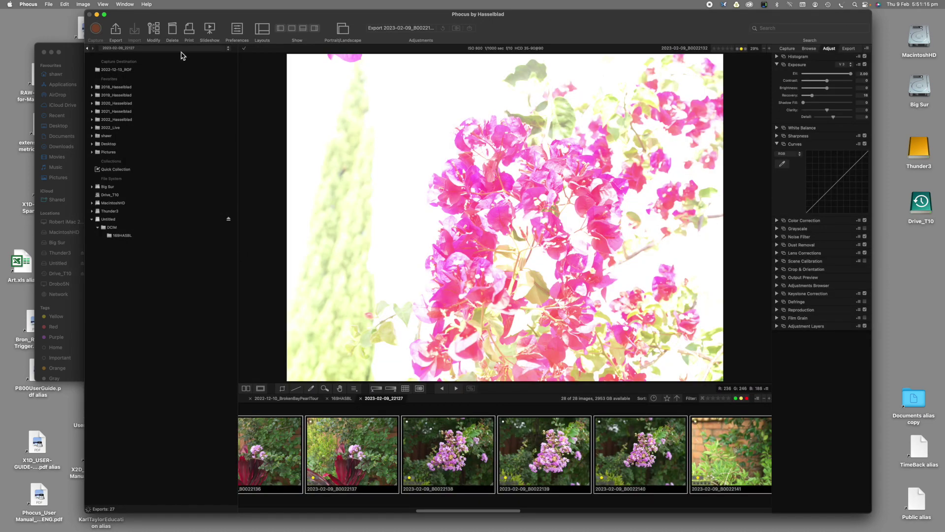
- Browse Thunder3 > Image_Library > Live > 2023_Live and open the 2023-02-09_Test folder
left_click_drag(183, 15, 229, 240)
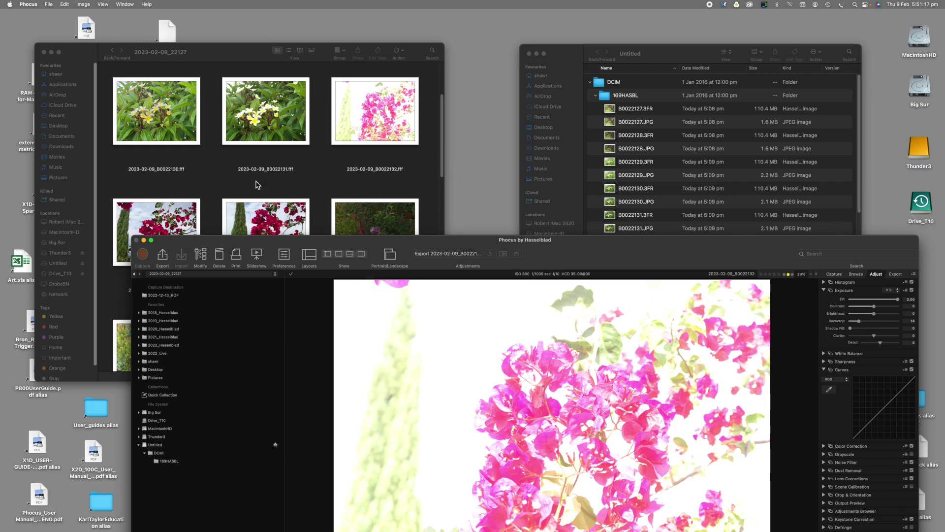
left_click(238, 50)
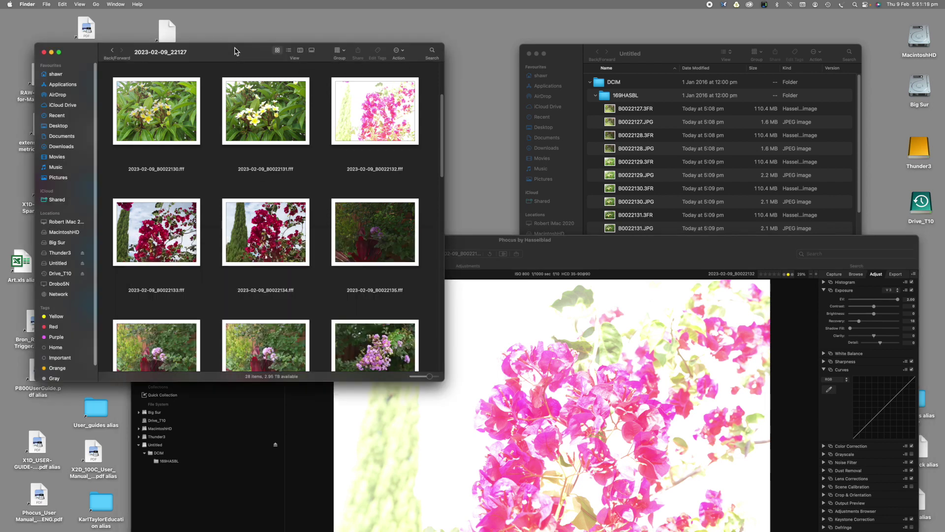
left_click(676, 53)
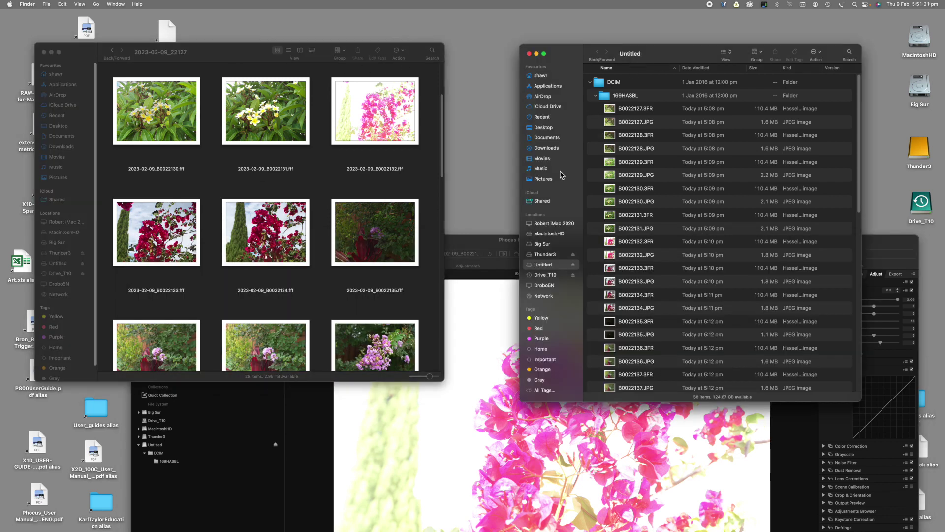
left_click(533, 255)
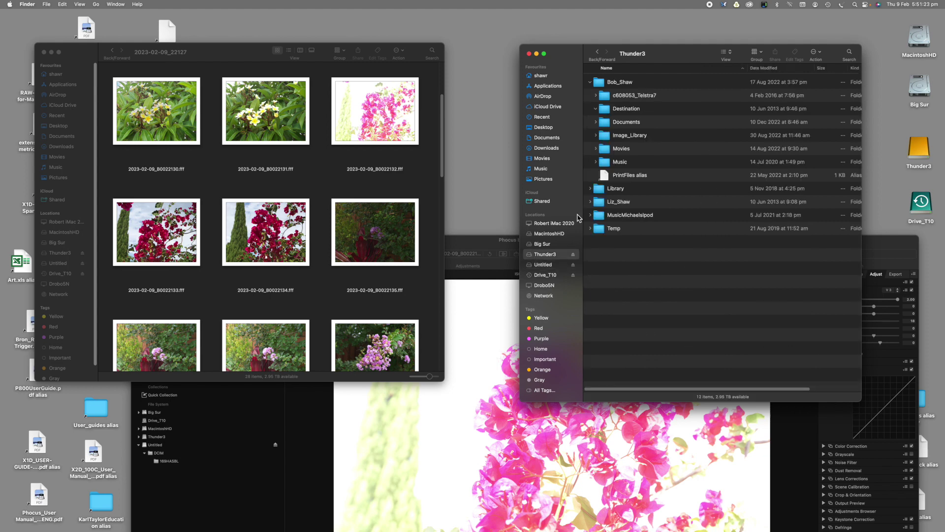
left_click(597, 136)
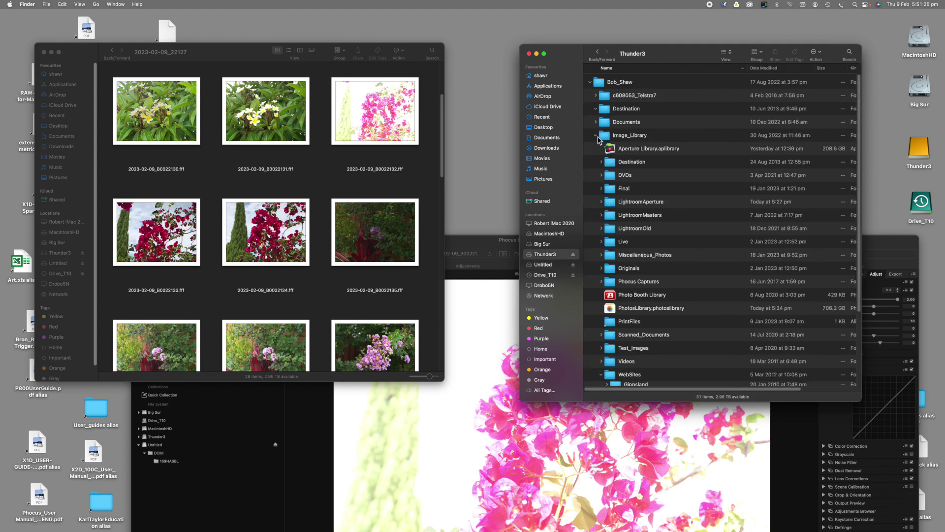
left_click(603, 242)
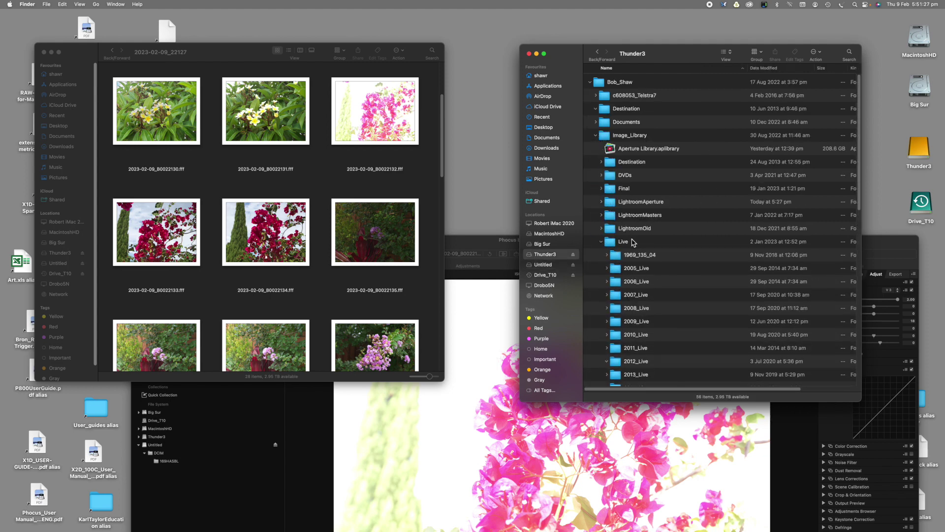
scroll(630, 244, "down", 10)
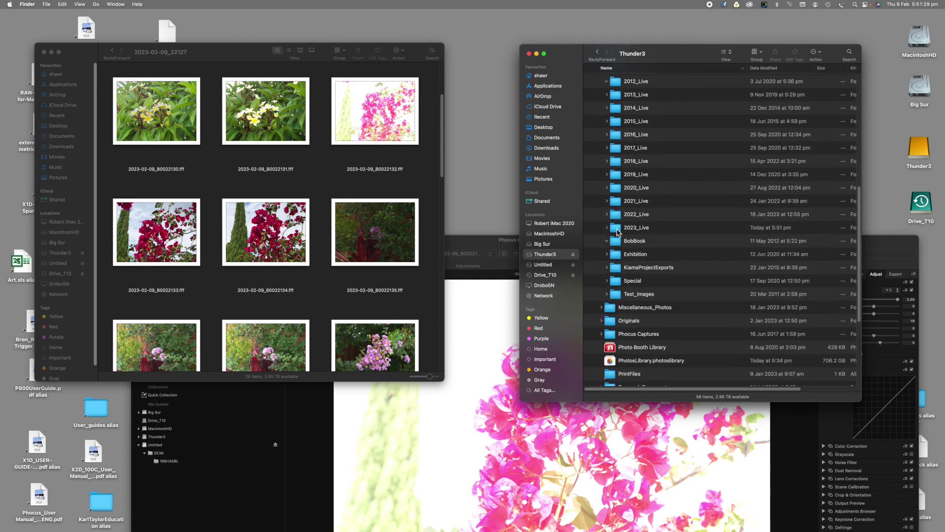
left_click(606, 230)
scroll(640, 246, "down", 3)
scroll(649, 247, "down", 1)
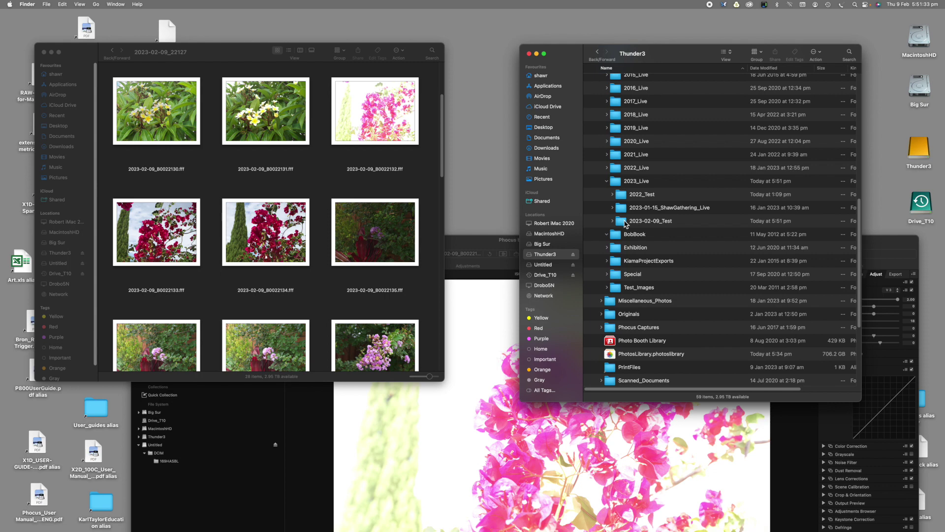
double_click(626, 222)
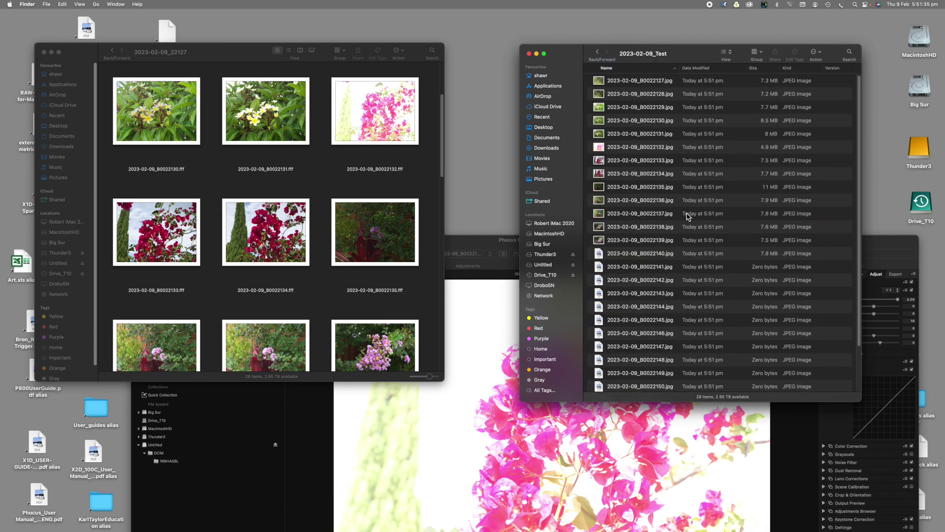
- Scroll the 28 exported JPEGs to check their 4.9–11 MB sizes, then reposition the window
scroll(680, 205, "down", 3)
scroll(688, 216, "up", 3)
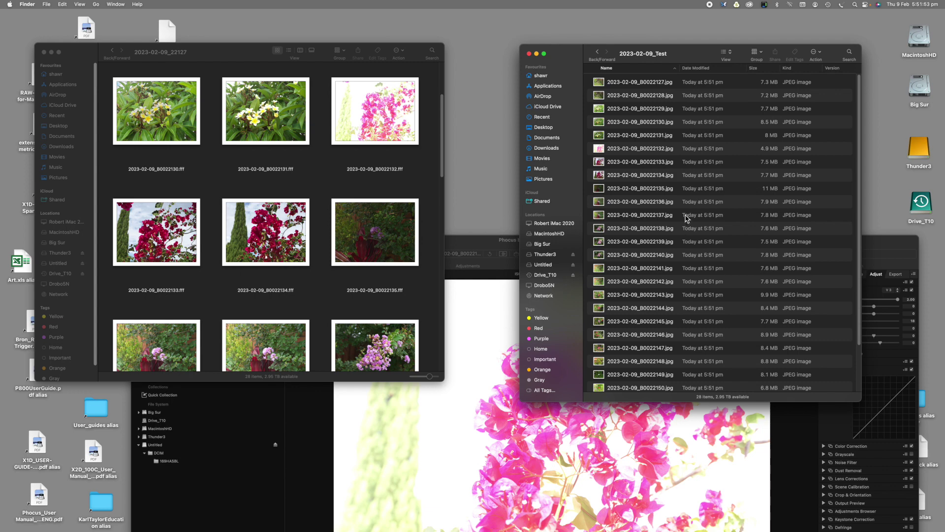
scroll(687, 218, "down", 4)
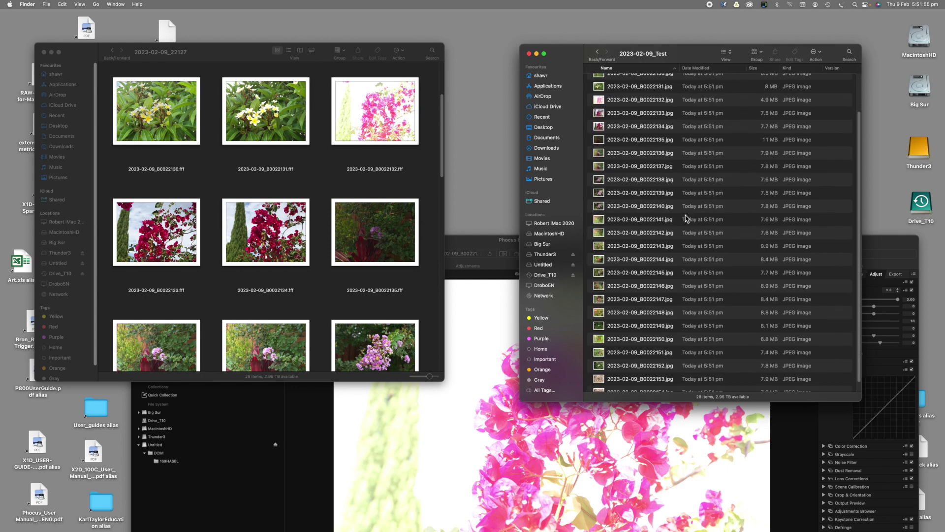
scroll(646, 181, "up", 4)
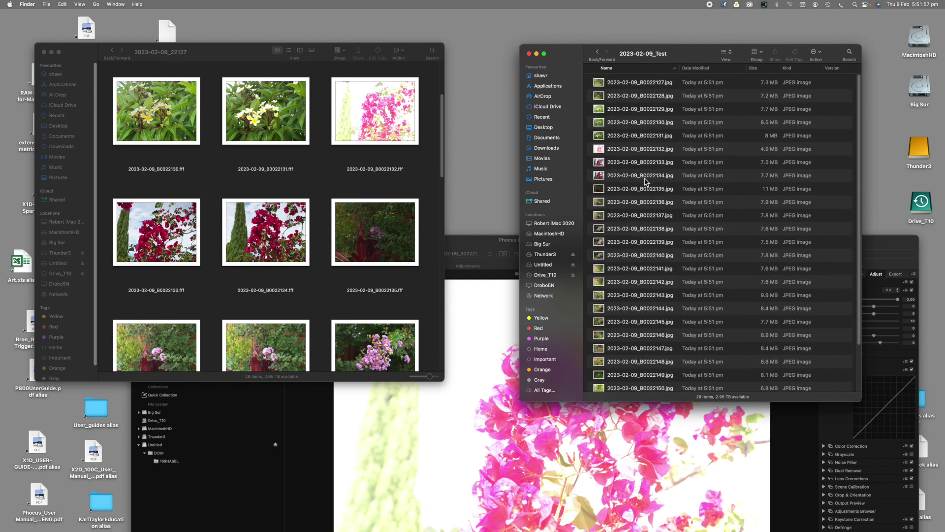
left_click_drag(685, 52, 644, 16)
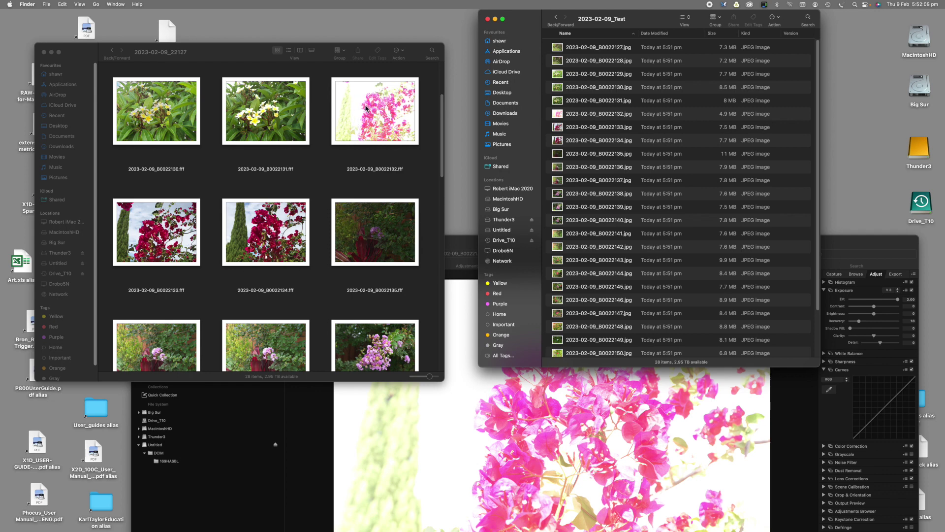
- Lower B0022132's EV to about -0.51 with stronger Recovery, then view B0022138
left_click_drag(454, 237, 394, 25)
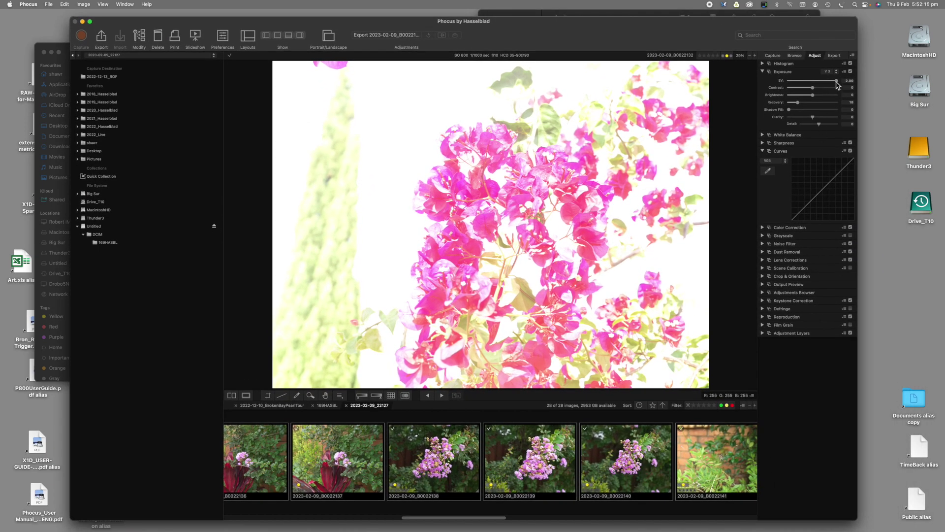
left_click_drag(837, 83, 812, 84)
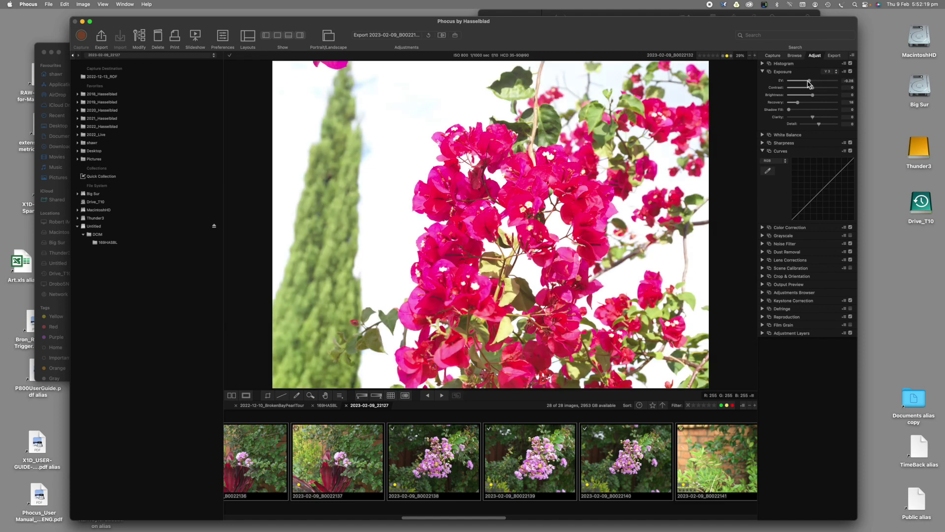
left_click_drag(798, 103, 836, 104)
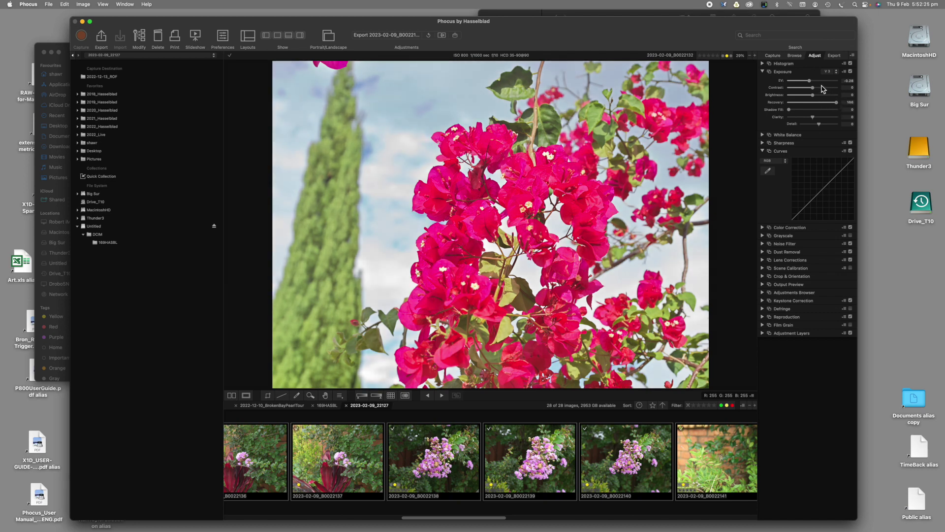
left_click_drag(808, 82, 806, 82)
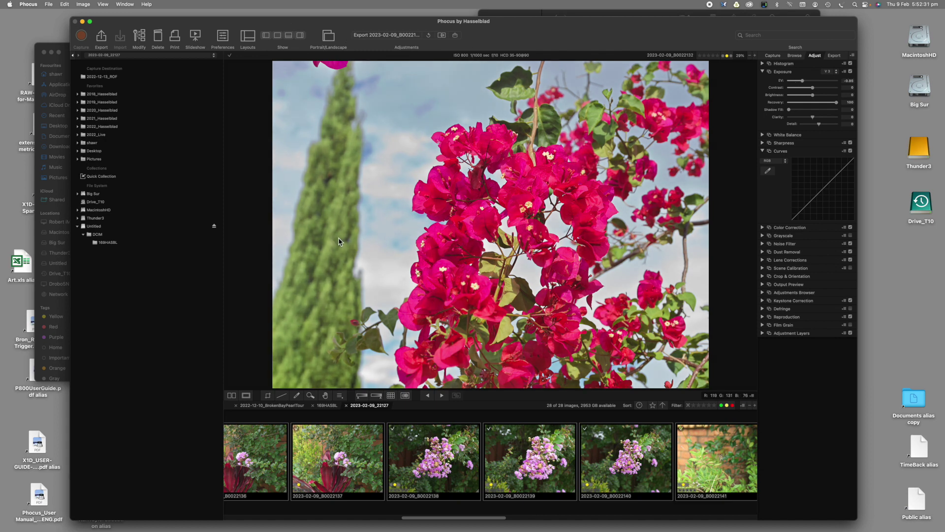
left_click_drag(255, 29, 339, 22)
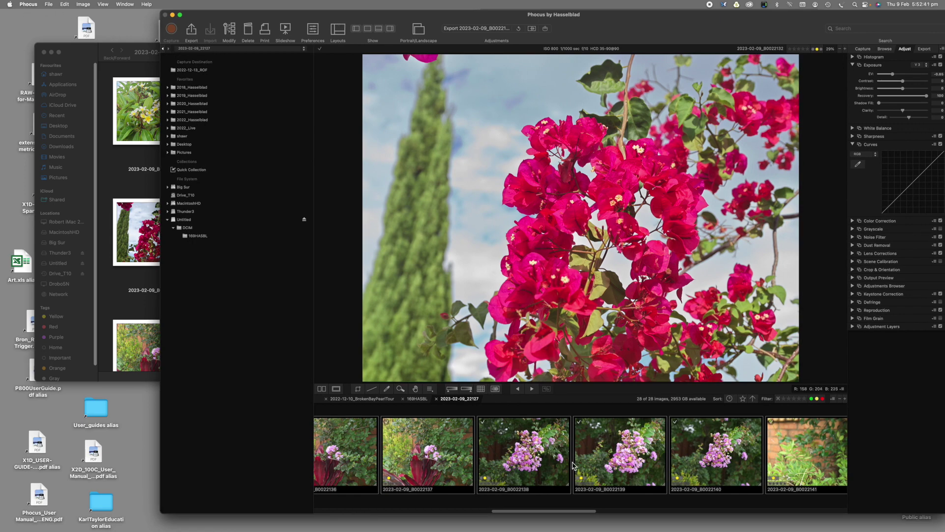
left_click(545, 458)
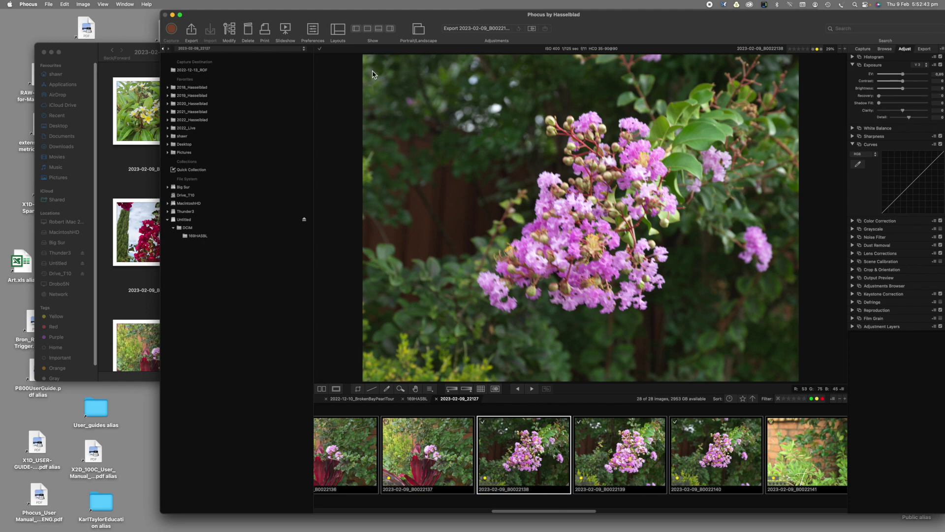
- Quit Phocus and launch Lightroom Classic from the Dock
left_click_drag(317, 18, 743, 23)
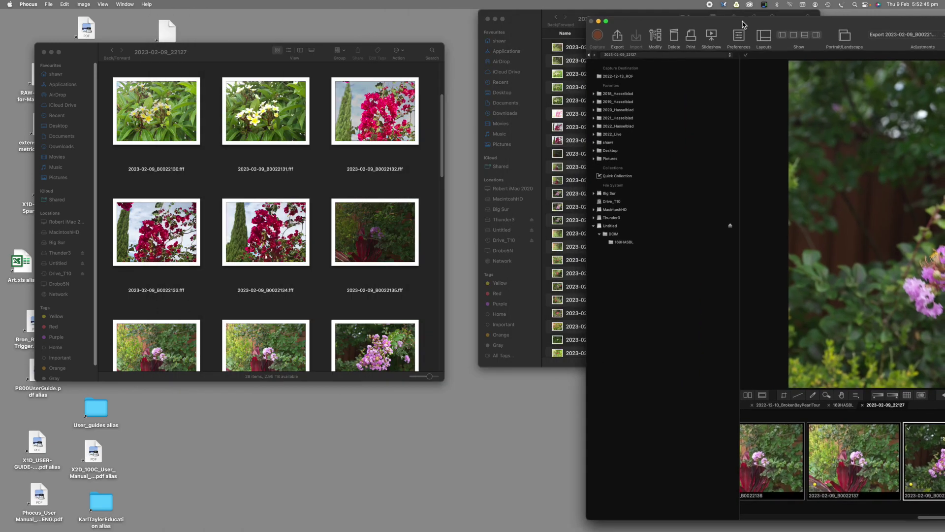
left_click_drag(683, 23, 181, 19)
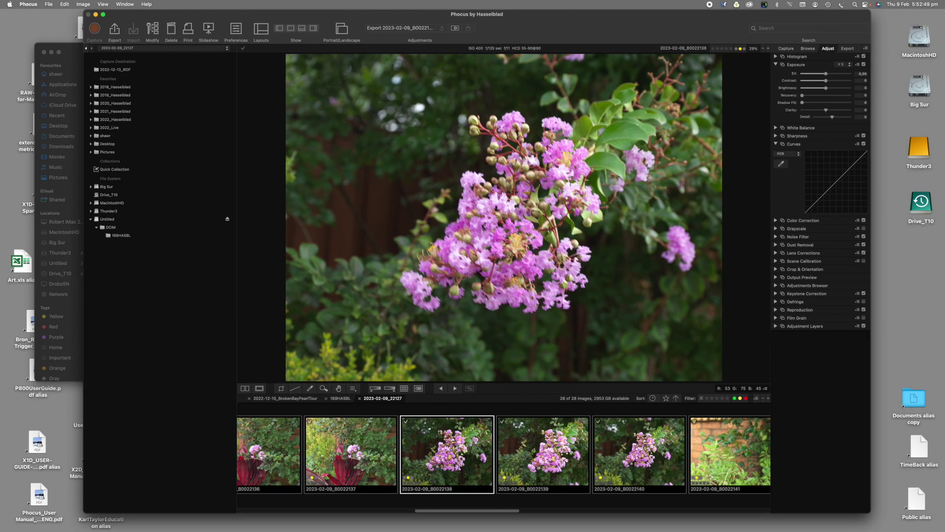
left_click(28, 4)
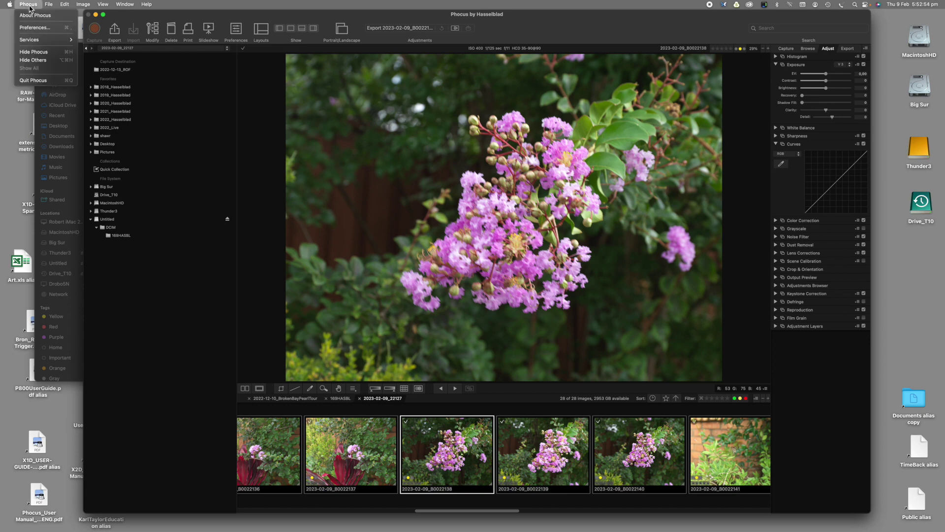
left_click(35, 81)
mouse_move(303, 521)
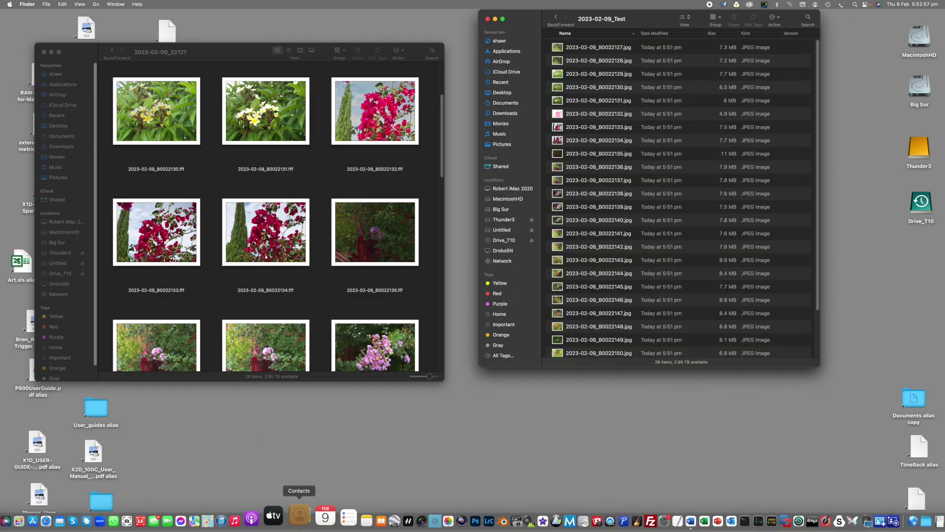
left_click(467, 521)
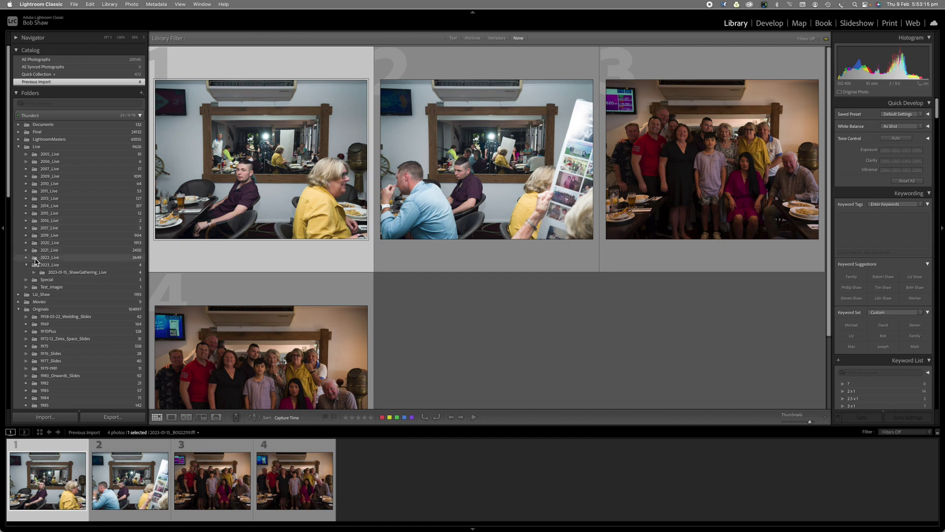
- Show the 2023_Live folder's photos in the Library, then begin a new import
left_click(38, 266)
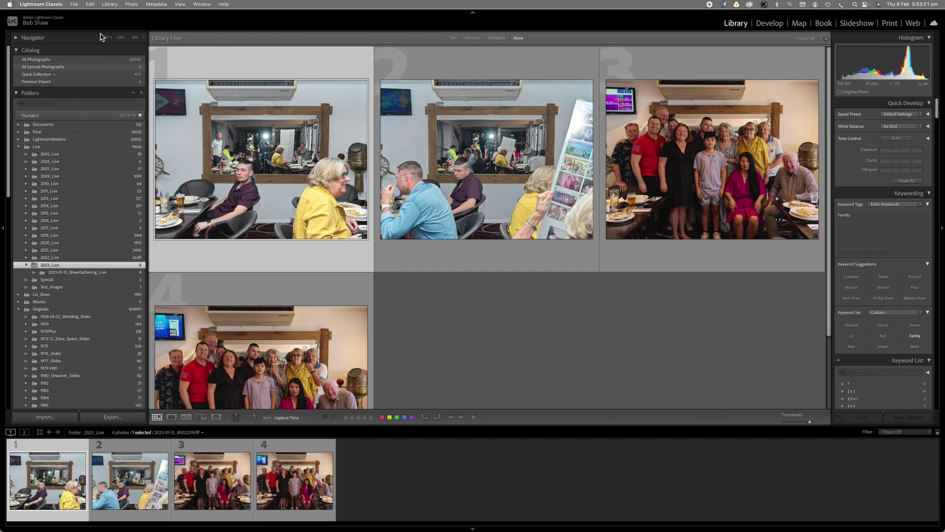
left_click(45, 417)
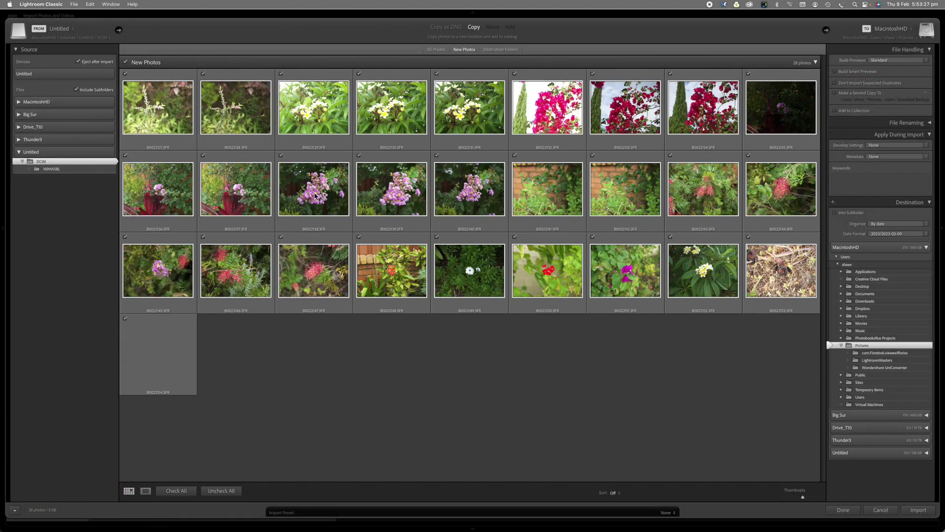
- Add the 28 JPEGs from Thunder3's 2023_Live/2023-02-09_Test folder in place, then view them
left_click(19, 140)
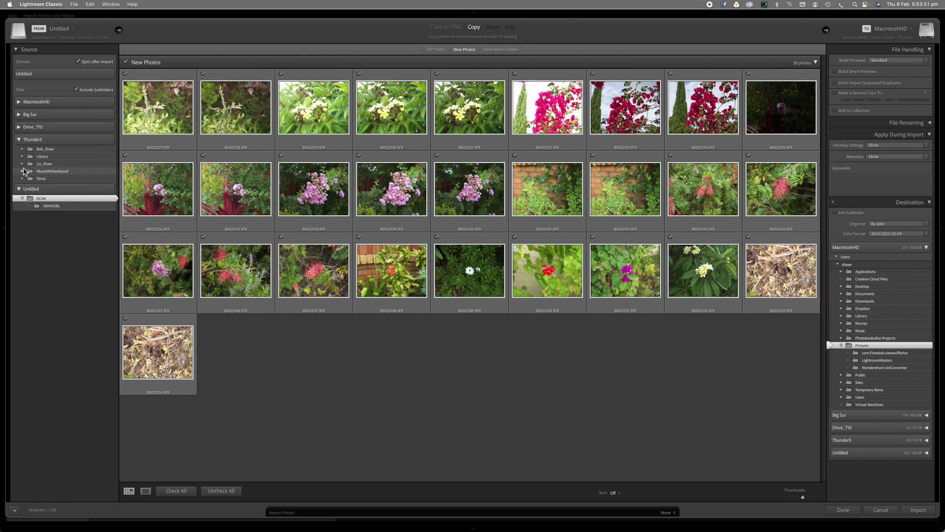
left_click(22, 149)
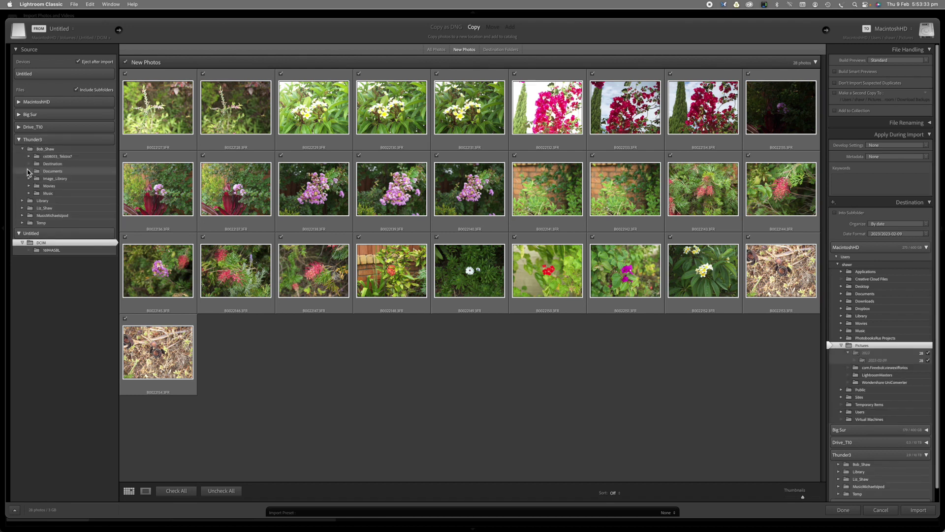
left_click(29, 179)
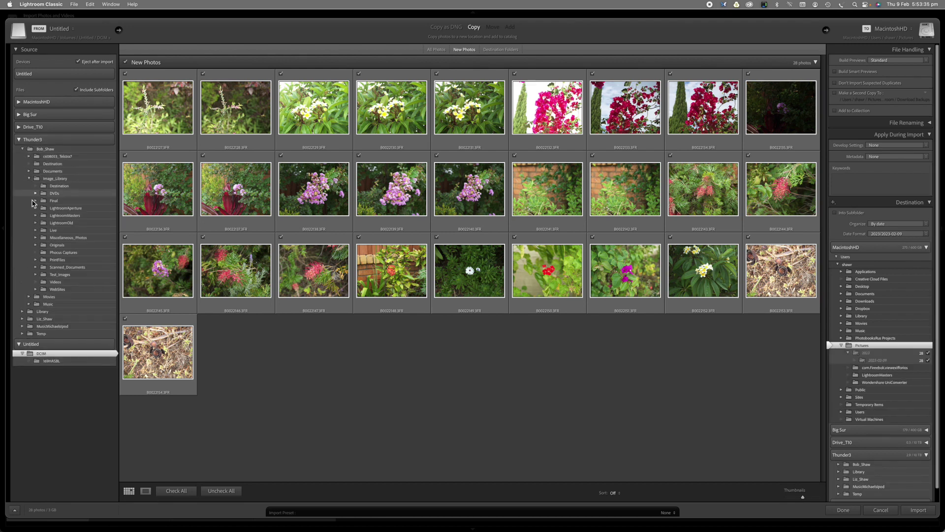
left_click(36, 231)
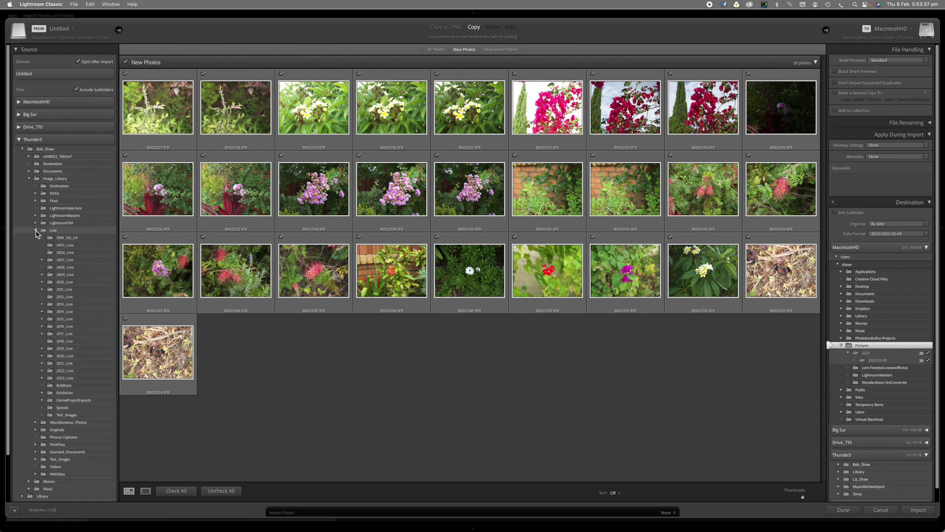
scroll(43, 320, "down", 3)
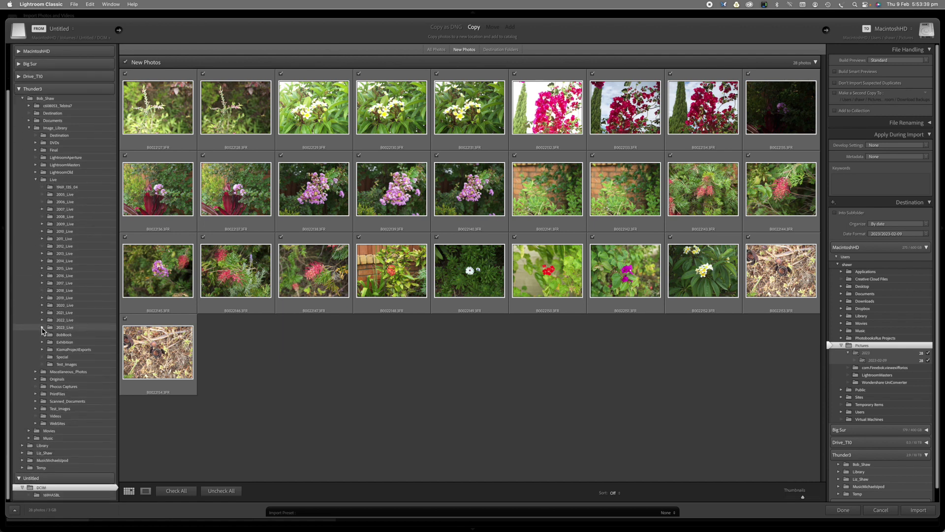
left_click(43, 327)
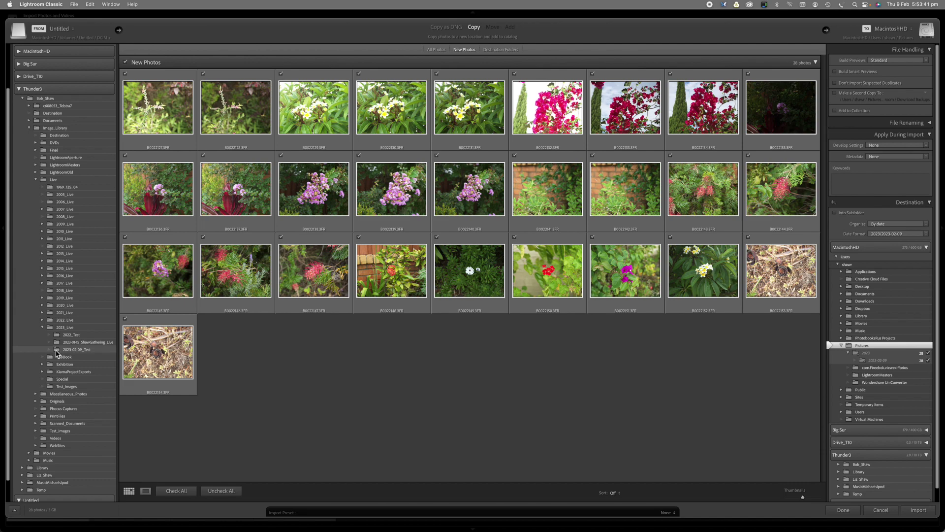
left_click(58, 352)
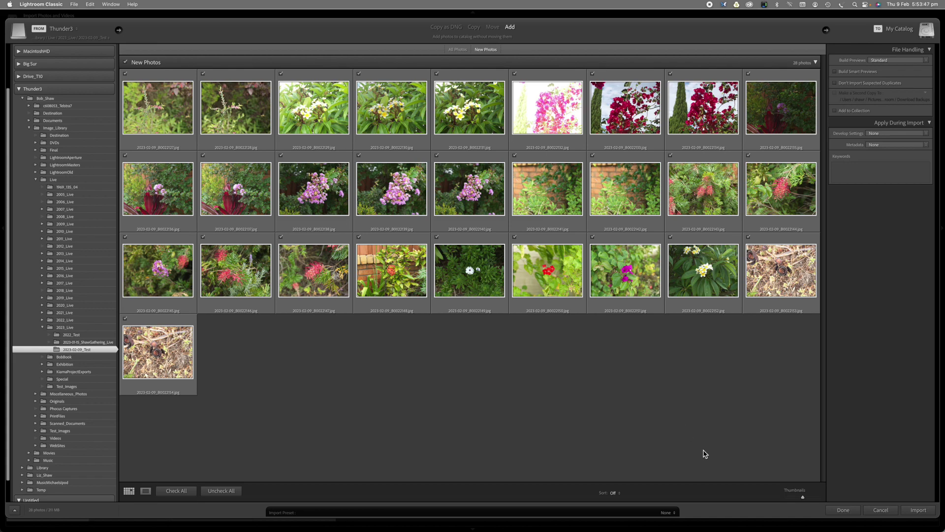
left_click(917, 512)
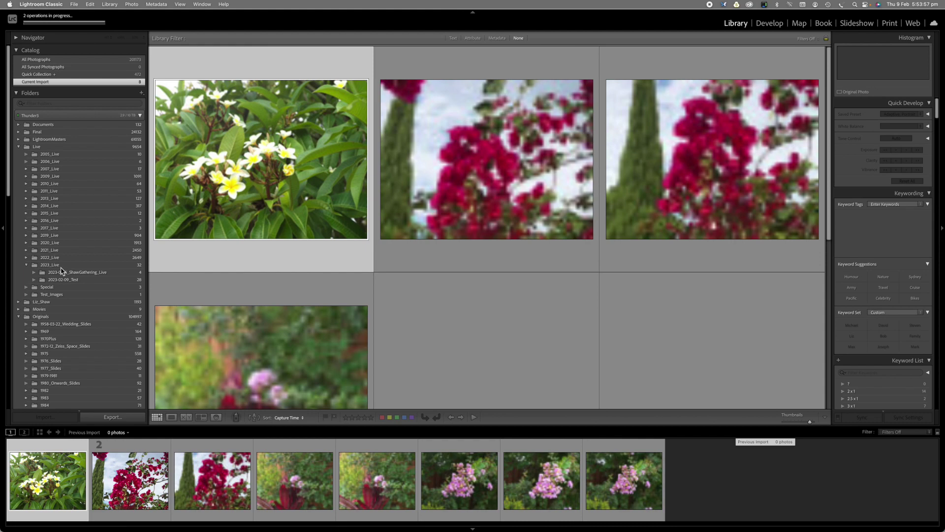
left_click(62, 279)
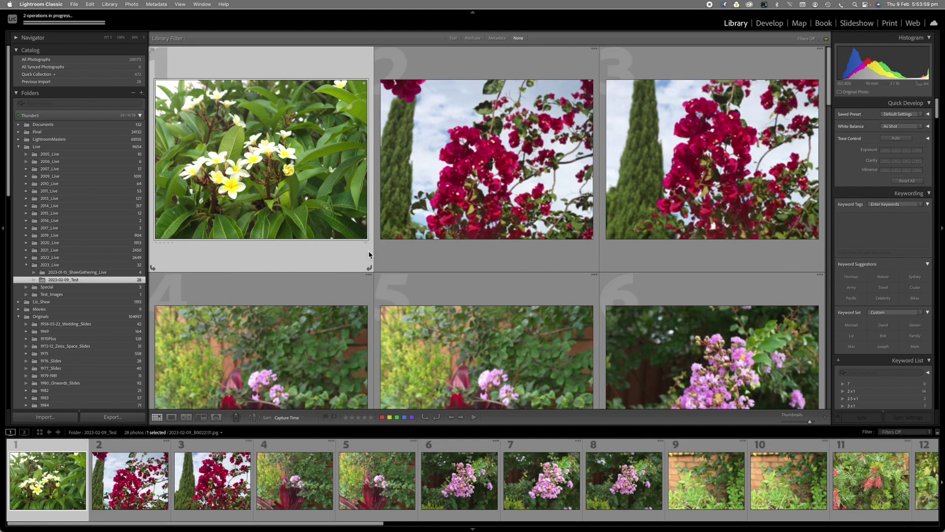
scroll(442, 270, "down", 1)
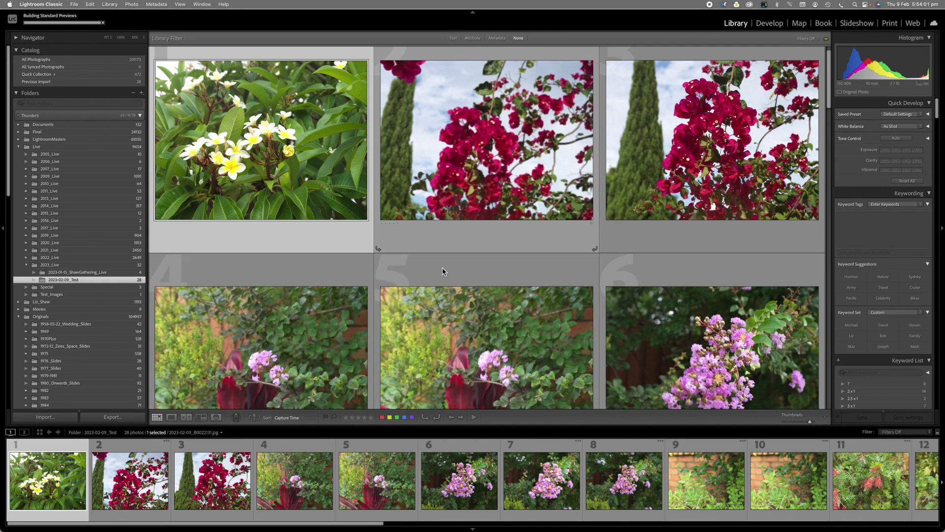
scroll(442, 270, "down", 8)
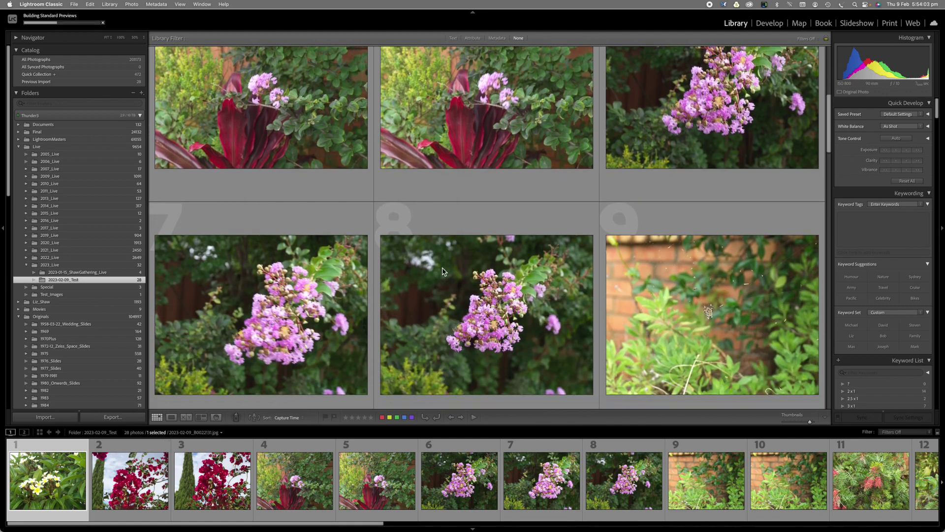
scroll(442, 270, "down", 10)
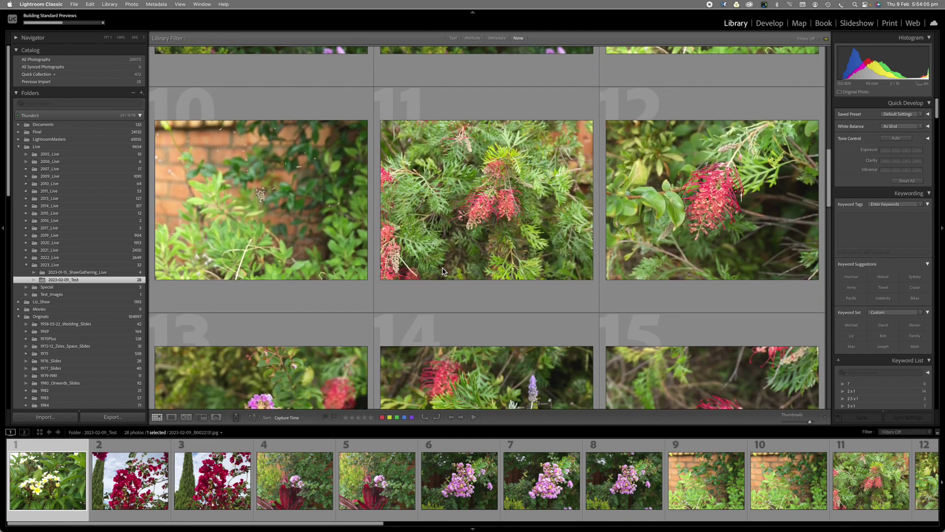
scroll(442, 271, "down", 6)
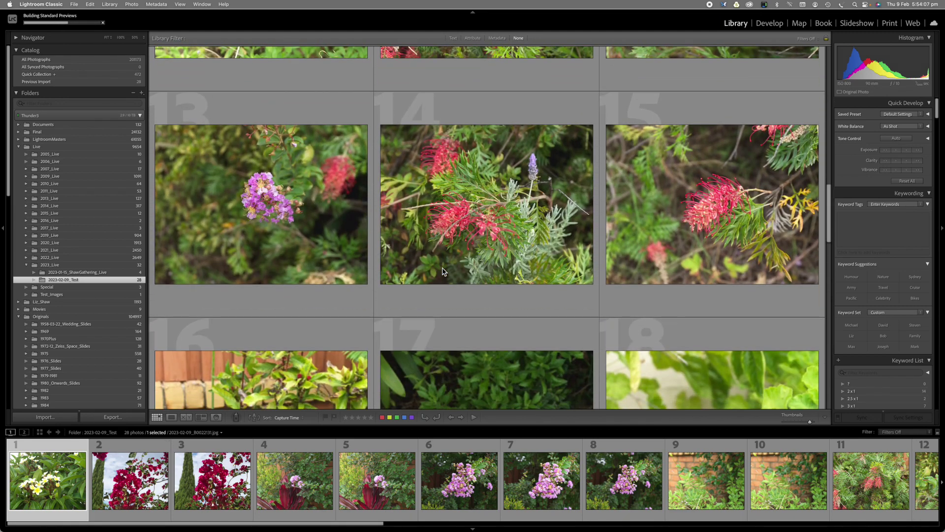
scroll(442, 270, "up", 6)
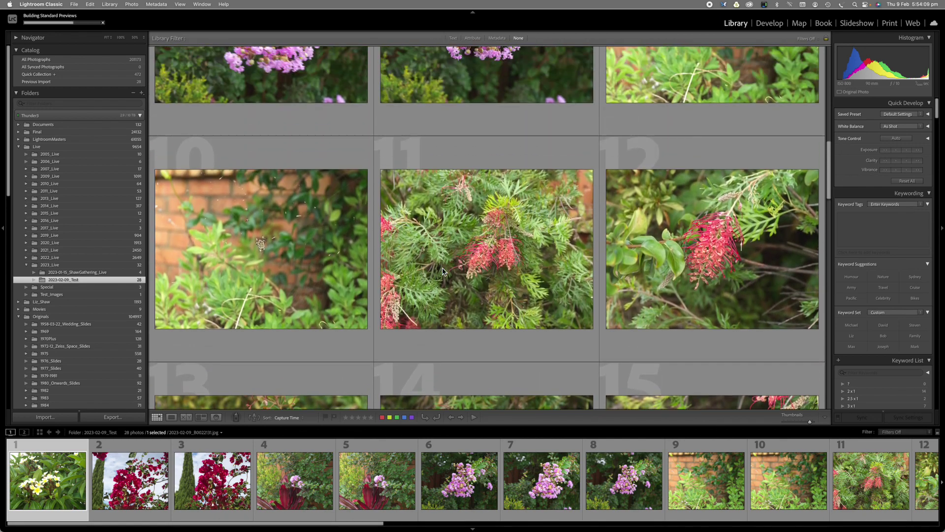
scroll(442, 270, "up", 10)
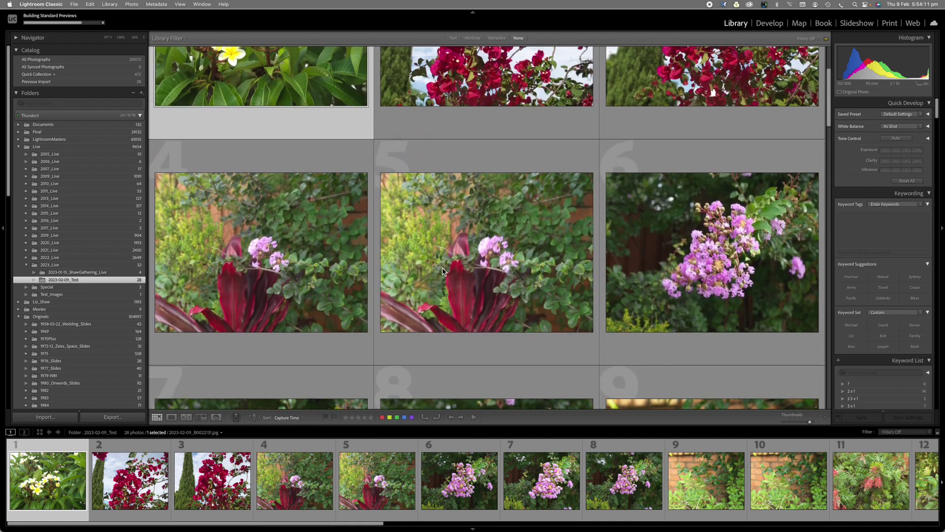
scroll(442, 270, "up", 4)
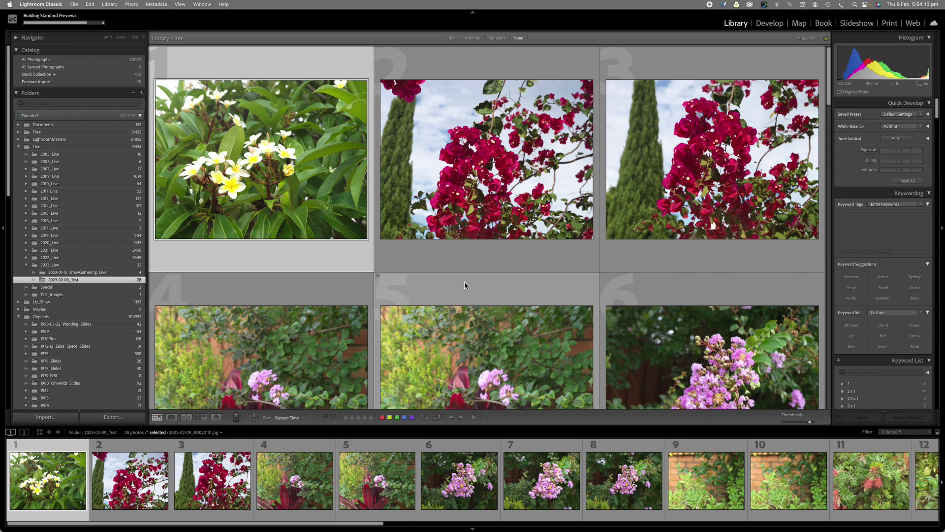
scroll(471, 349, "down", 2)
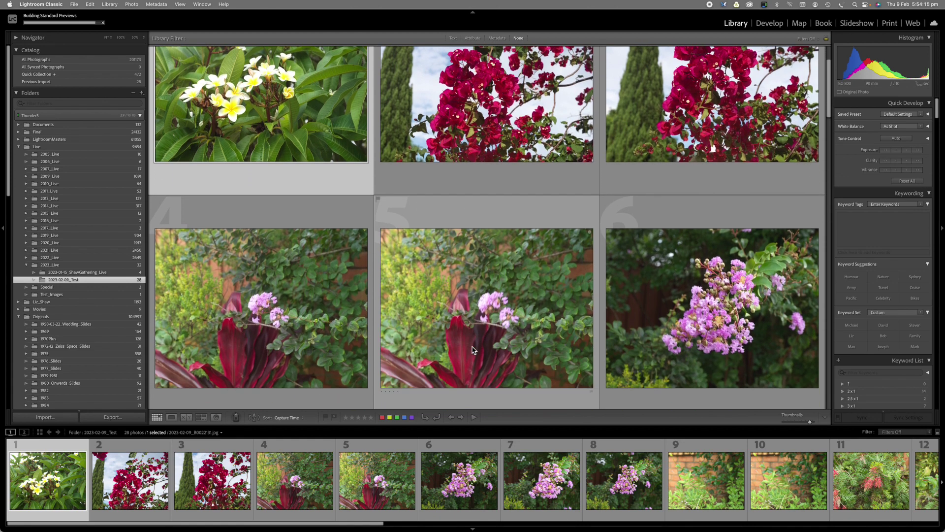
scroll(472, 350, "down", 10)
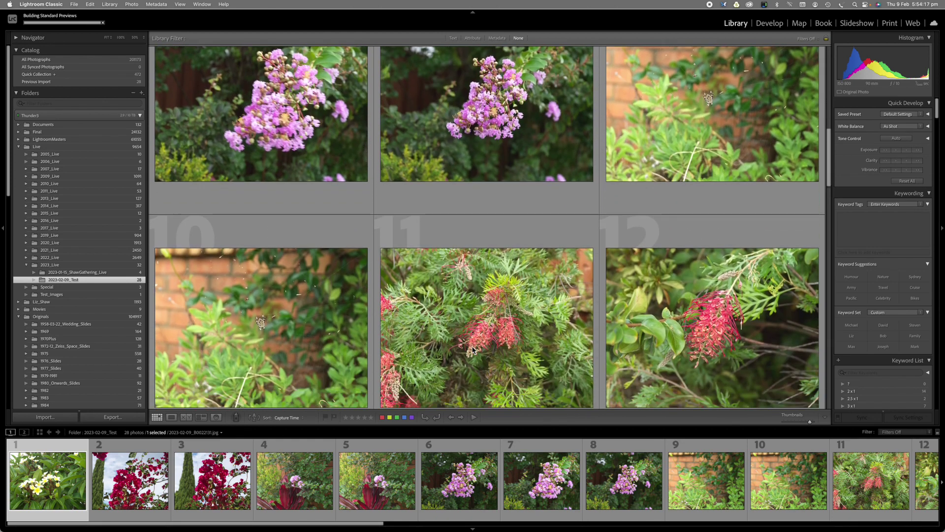
scroll(473, 351, "down", 5)
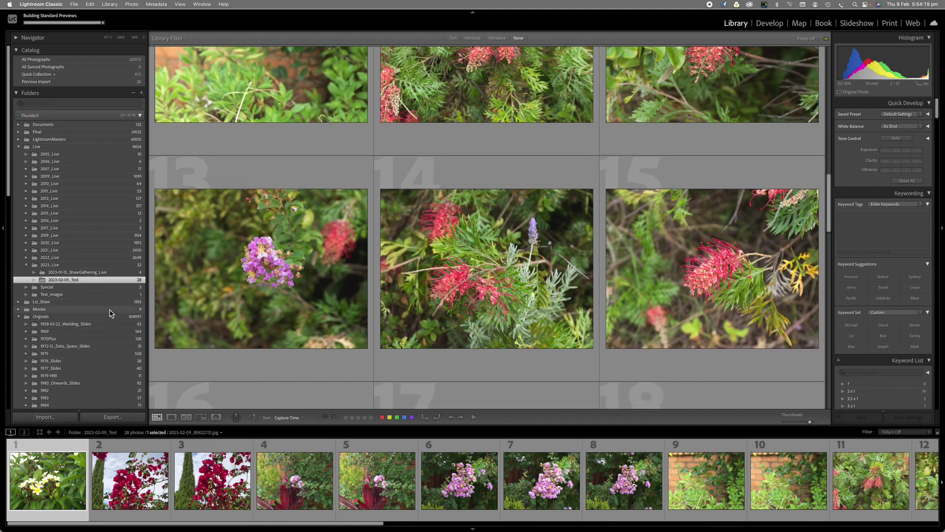
scroll(113, 309, "down", 8)
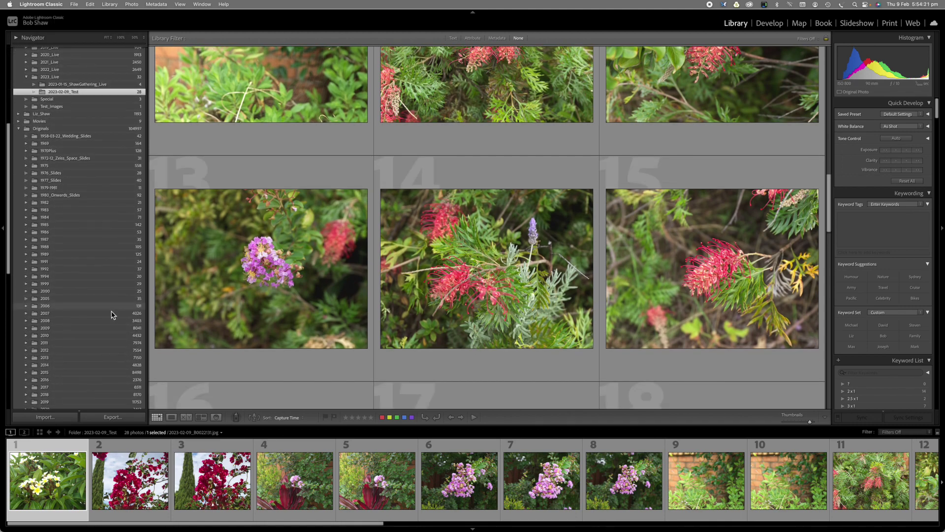
scroll(113, 314, "down", 4)
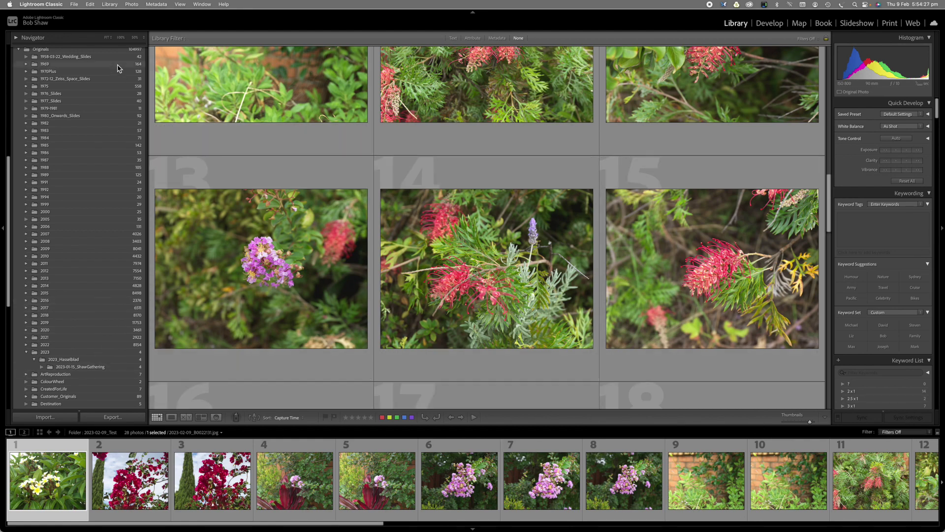
scroll(118, 68, "up", 10)
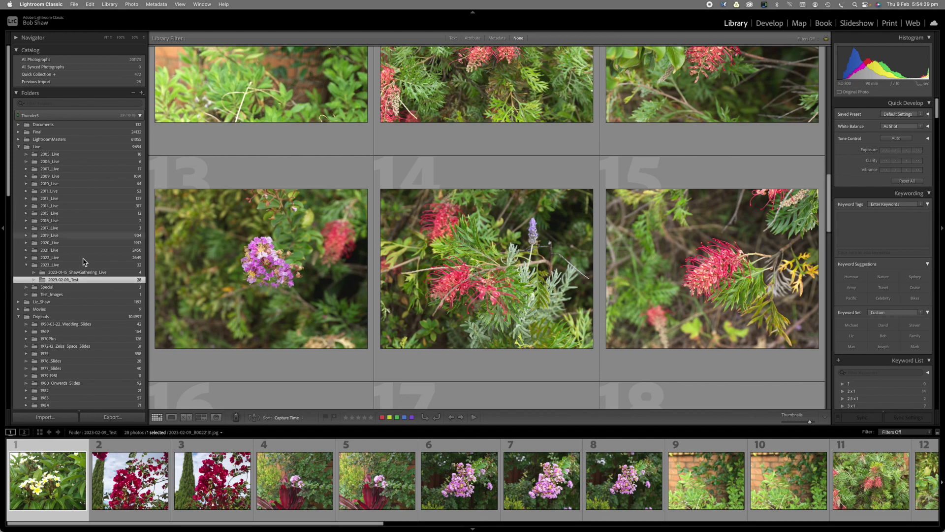
left_click(45, 419)
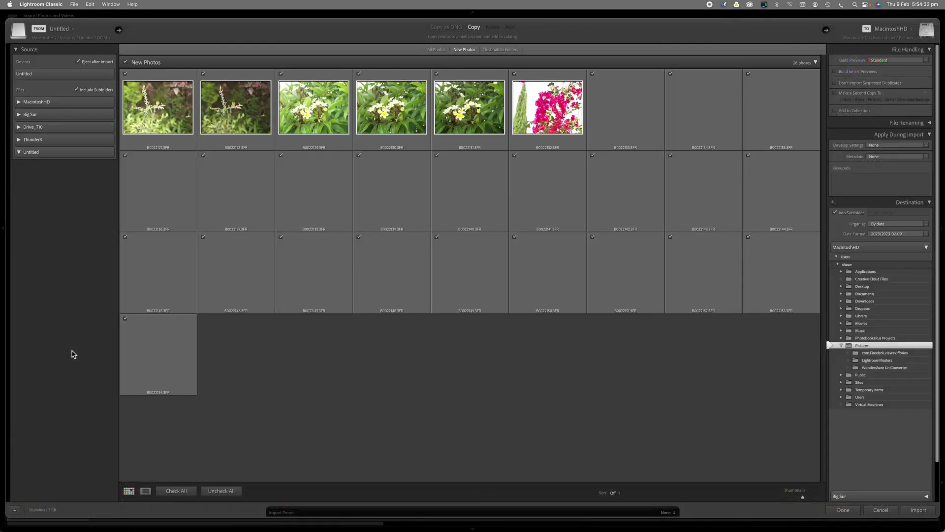
- Add the 28 .fff files from Originals/2023/2023_Hasselblad/2023-02-09_22127 on Thunder3 in place
left_click(21, 142)
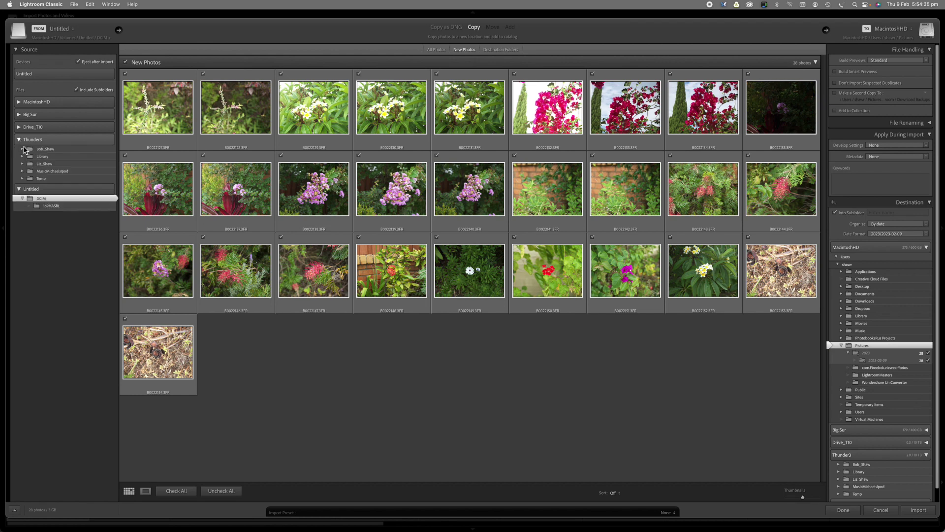
left_click(23, 148)
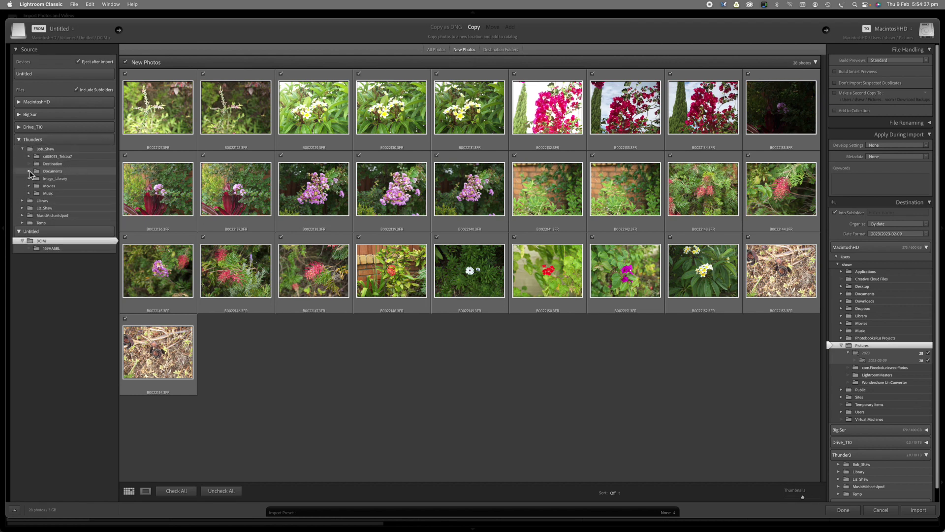
left_click(29, 179)
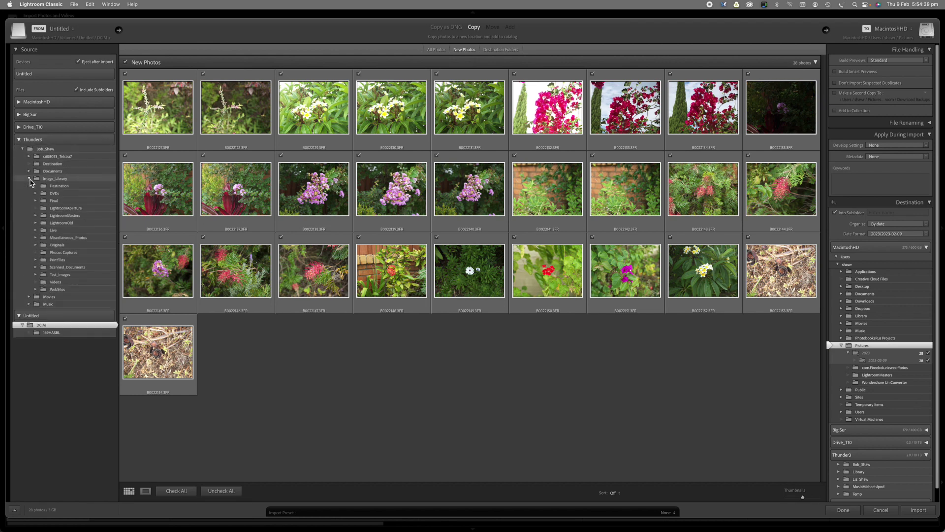
left_click(35, 246)
scroll(74, 380, "down", 10)
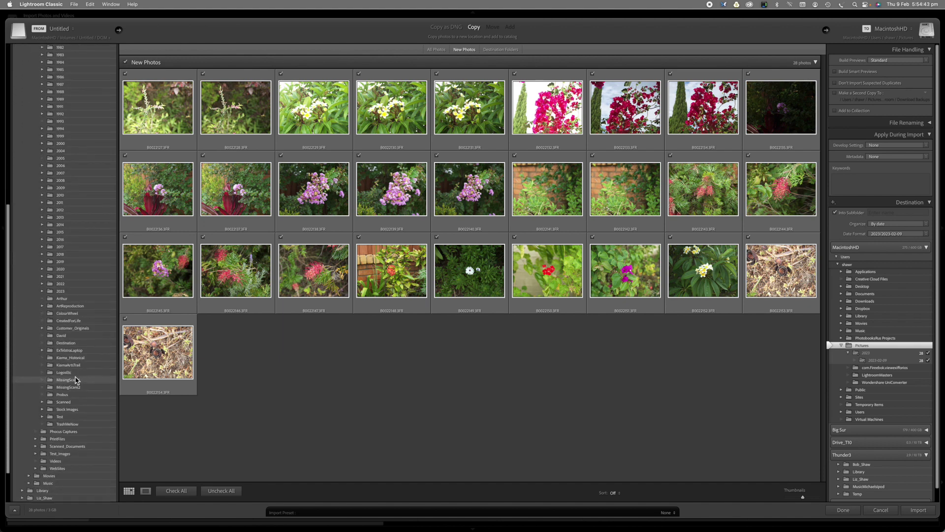
left_click(42, 292)
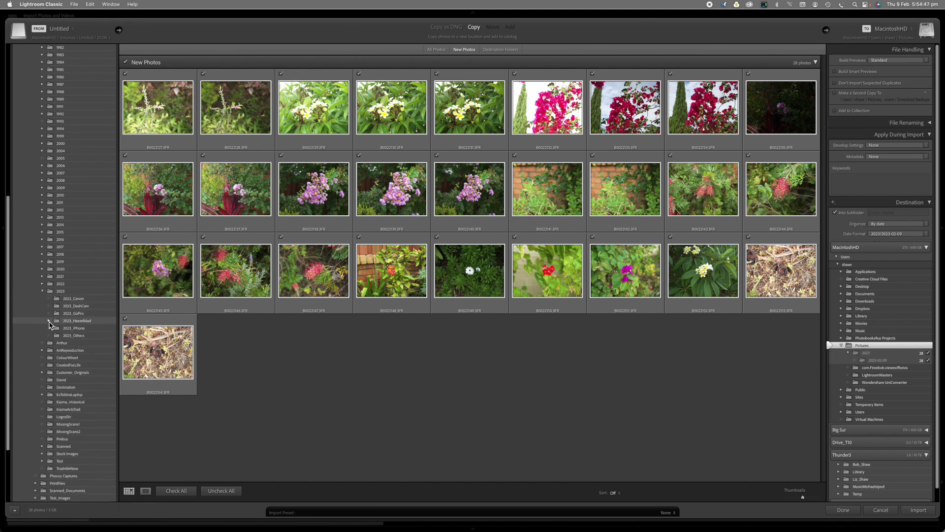
left_click(49, 321)
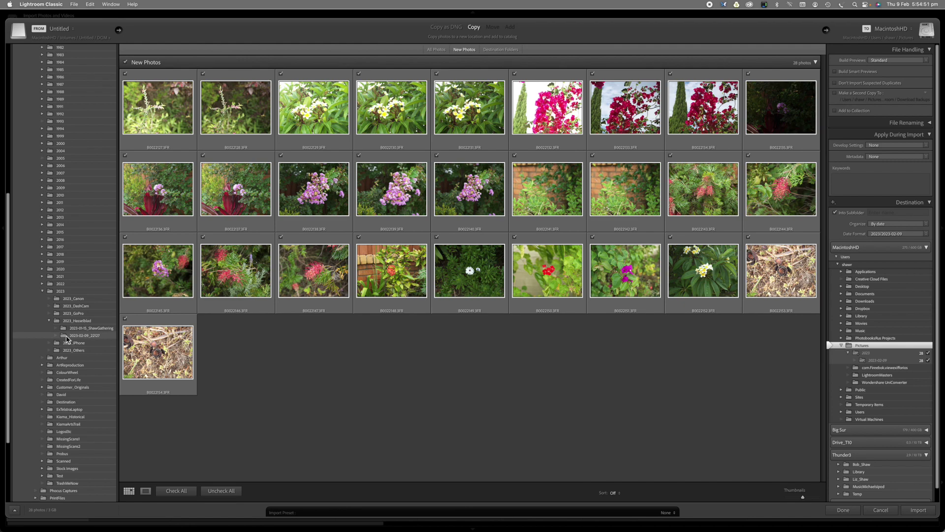
left_click(67, 336)
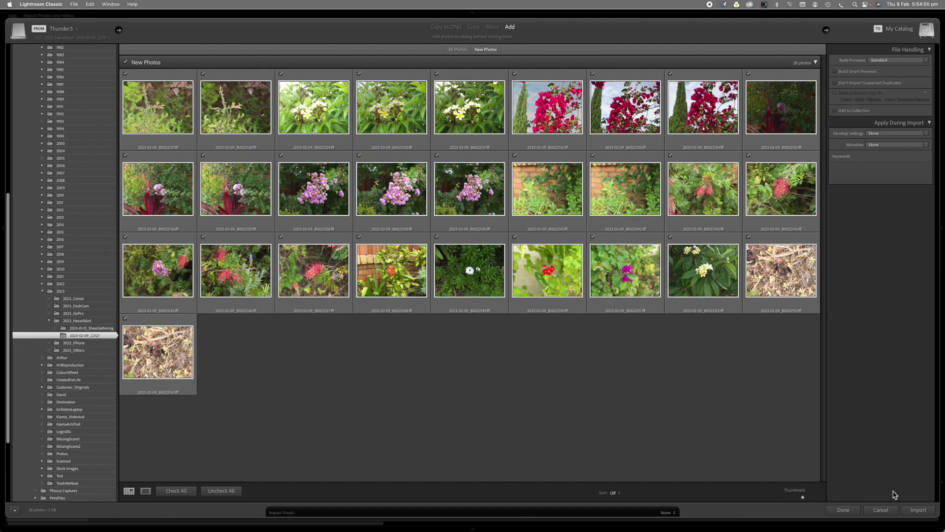
left_click(918, 510)
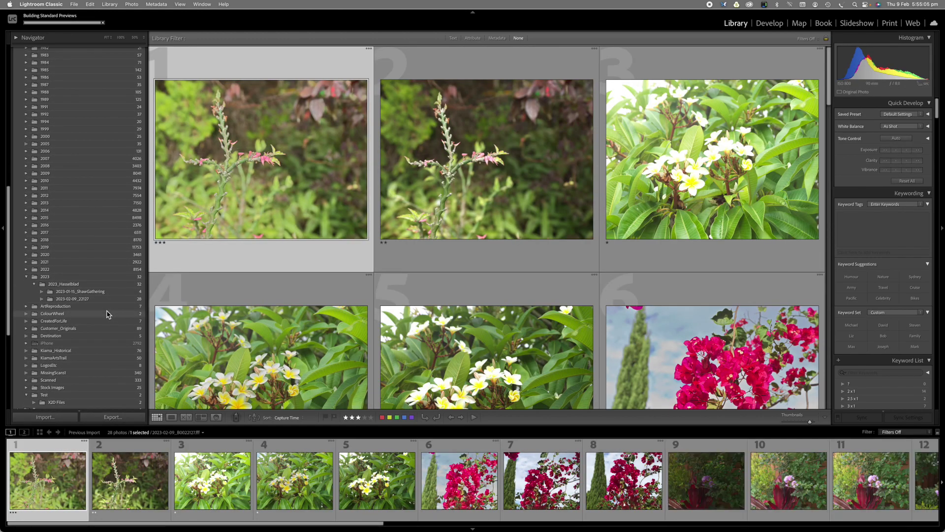
- Show the 2023-02-09_22127 folder and scroll the grid to review the raws' star ratings
left_click(81, 299)
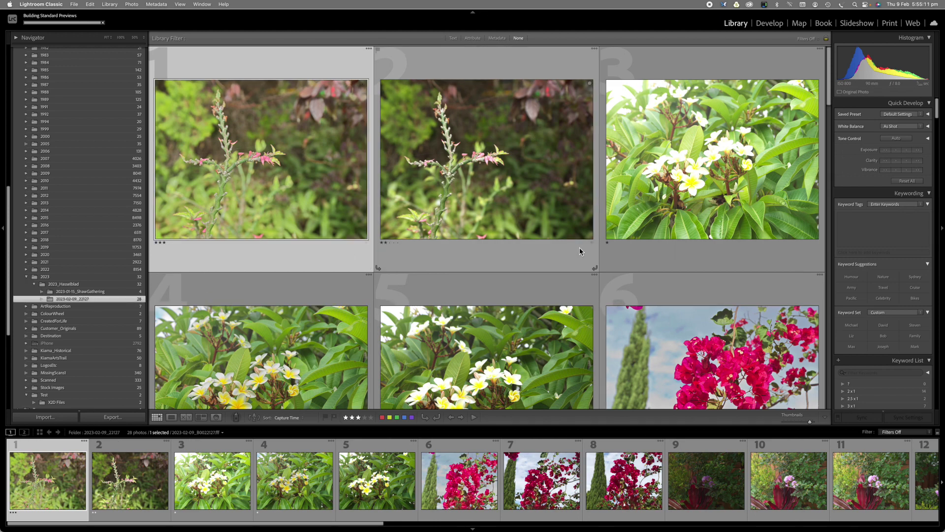
scroll(663, 262, "down", 2)
scroll(662, 265, "down", 9)
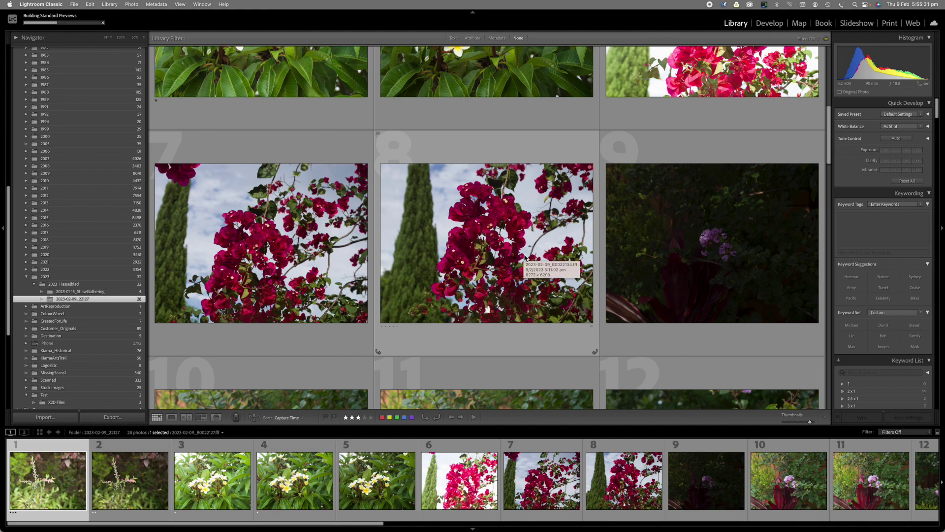
scroll(496, 221, "up", 4)
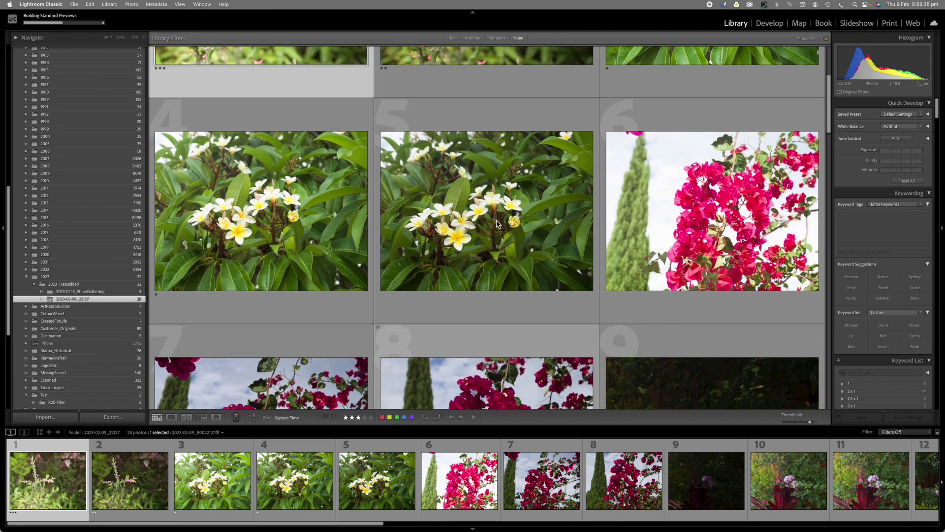
scroll(496, 221, "down", 5)
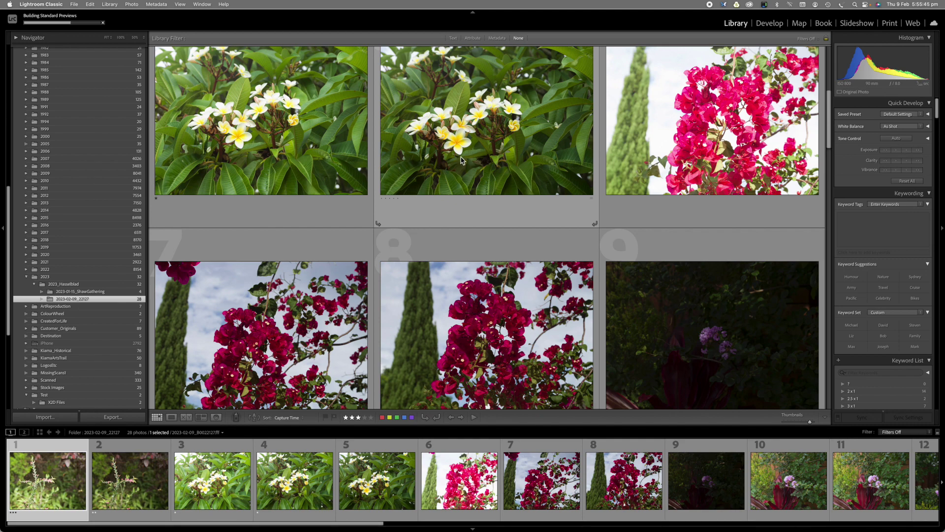
scroll(461, 160, "up", 3)
scroll(461, 160, "up", 1)
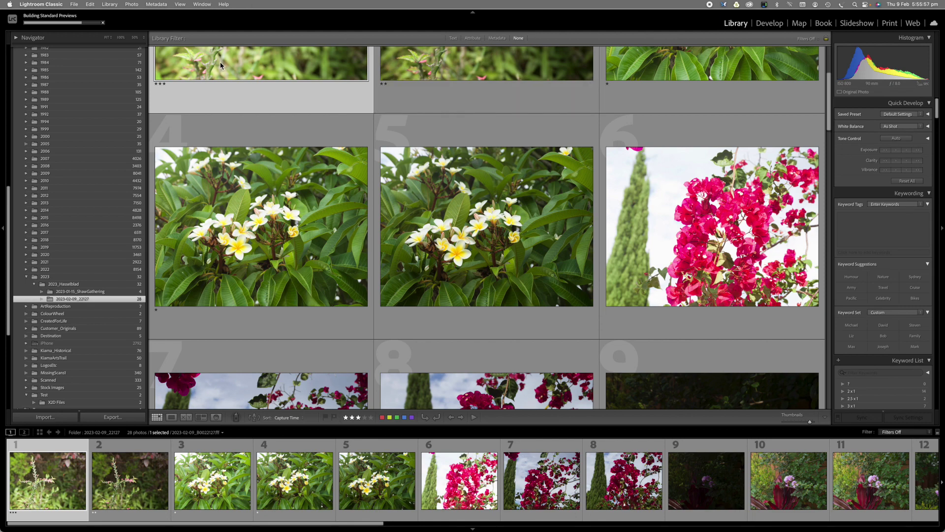
left_click(44, 4)
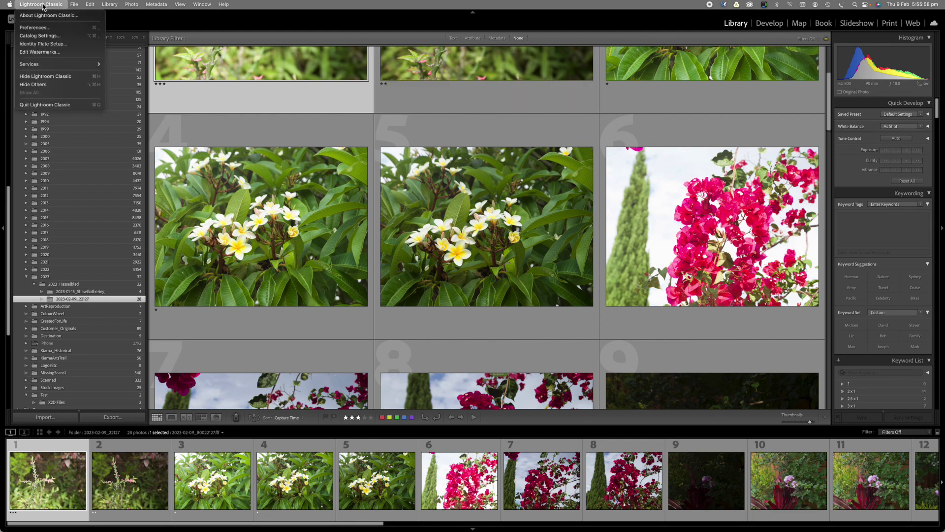
- Hide Lightroom Classic and list the 2023-02-09_22127 .fff files with their sizes
left_click(45, 77)
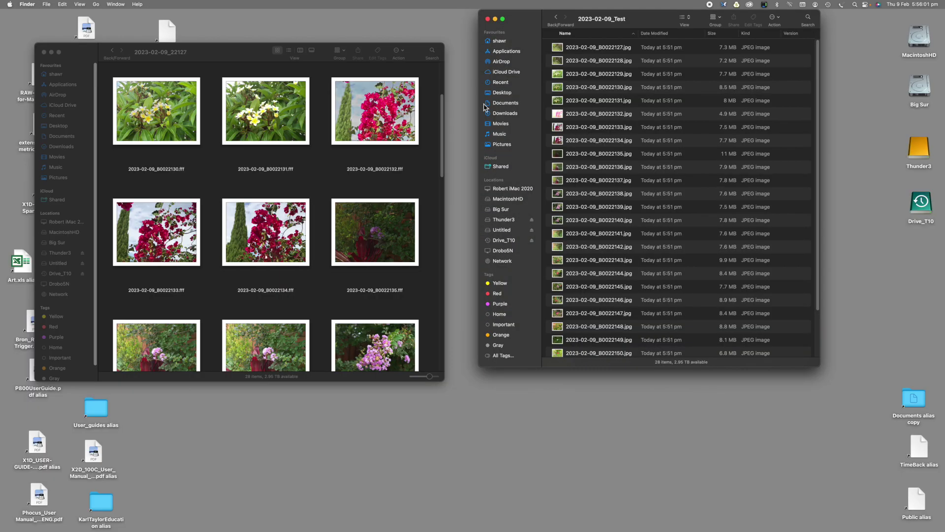
left_click(218, 56)
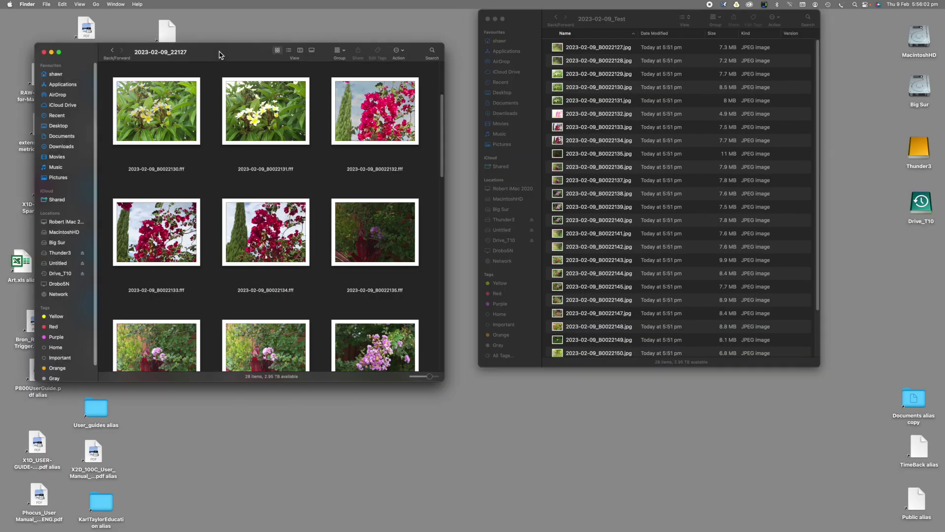
left_click(289, 51)
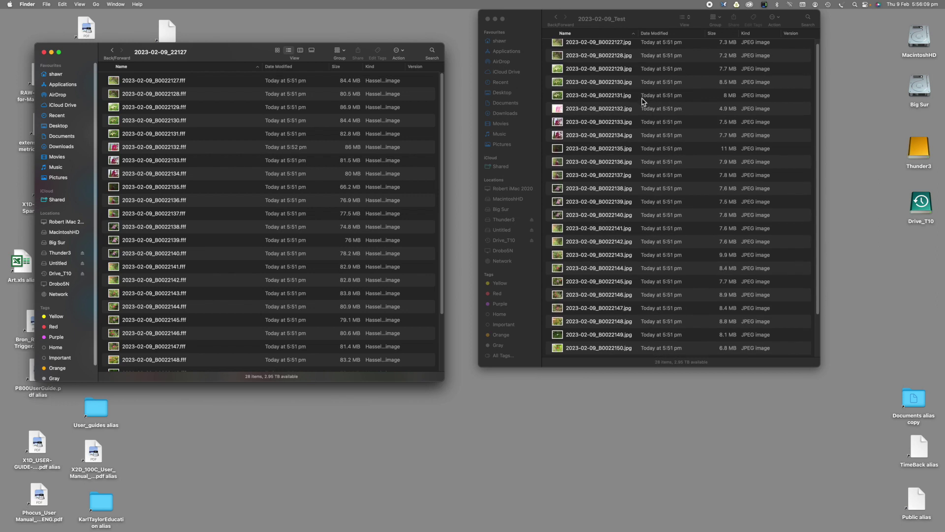
- In the right Finder window, show the Untitled card's DCIM 3FR and JPG files
left_click(557, 18)
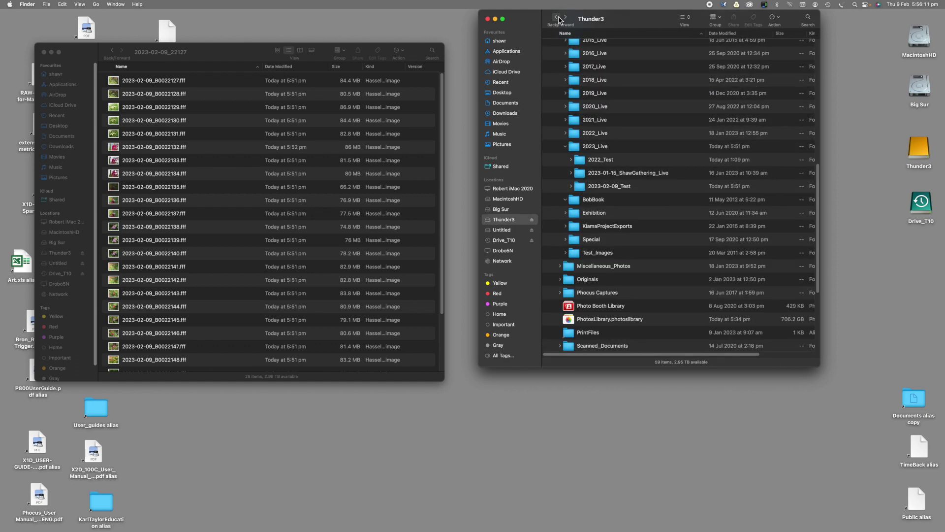
scroll(577, 129, "up", 3)
scroll(577, 129, "up", 5)
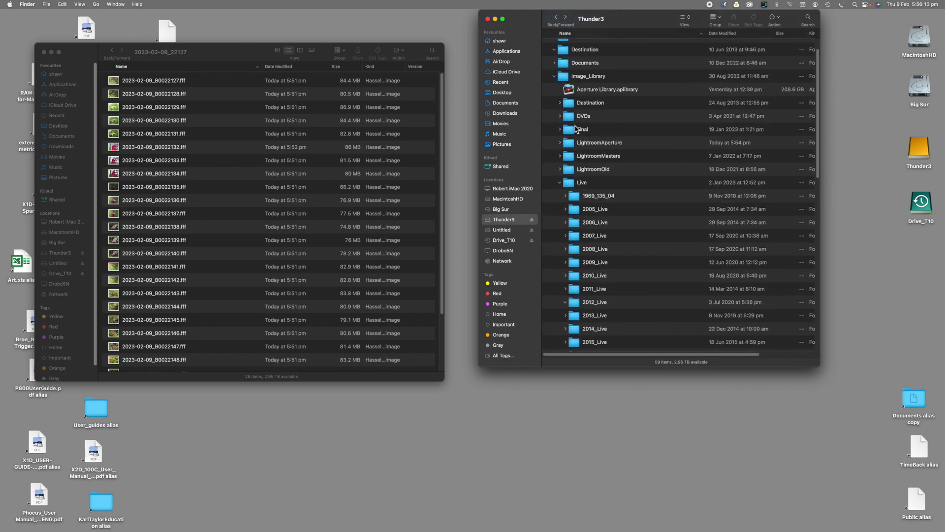
left_click(501, 230)
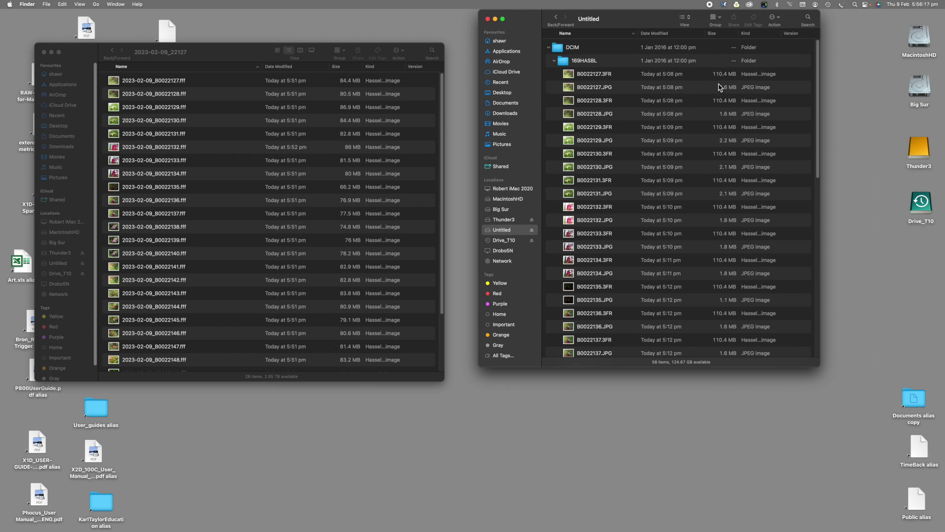